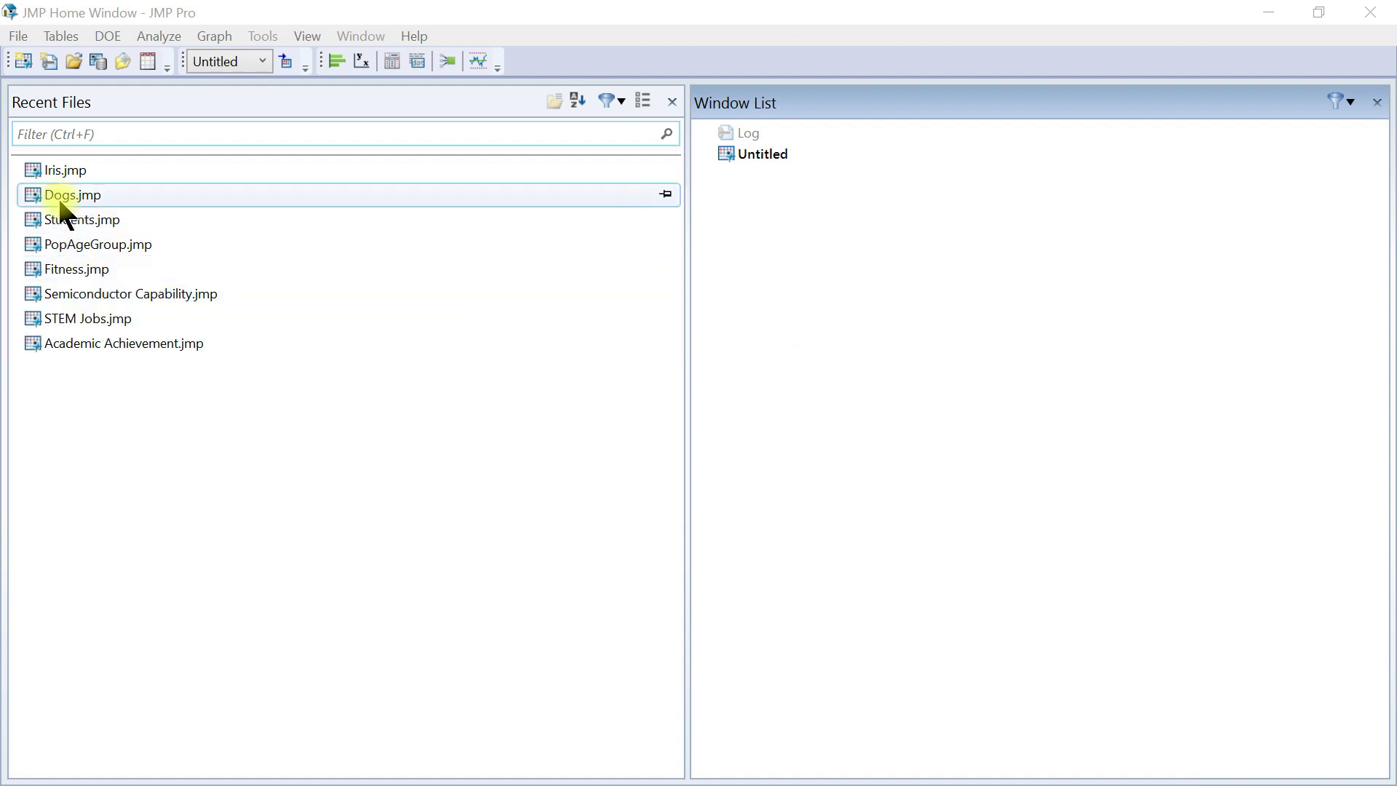
- Search the Sample Data Library for 'iris' and open the Iris.jmp data table
click(417, 38)
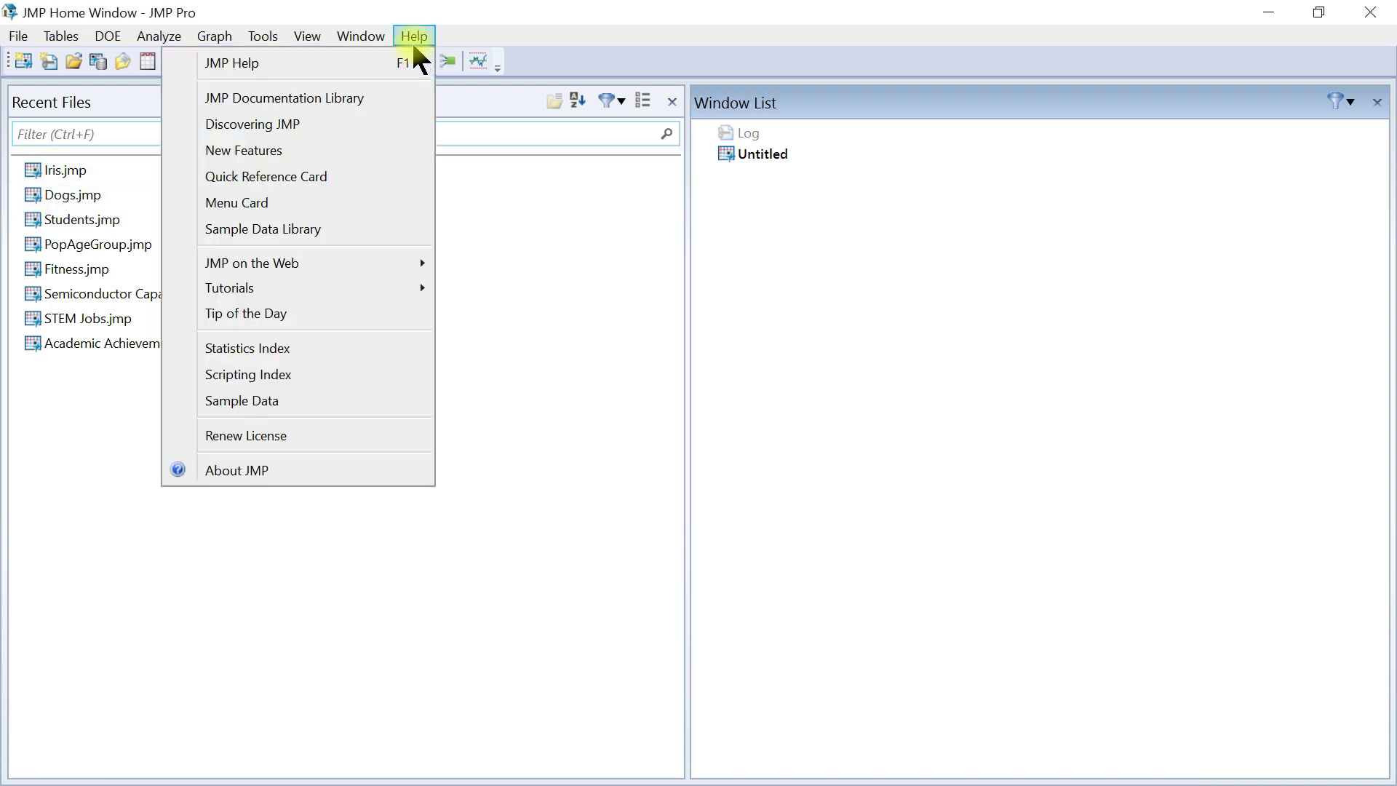
click(281, 230)
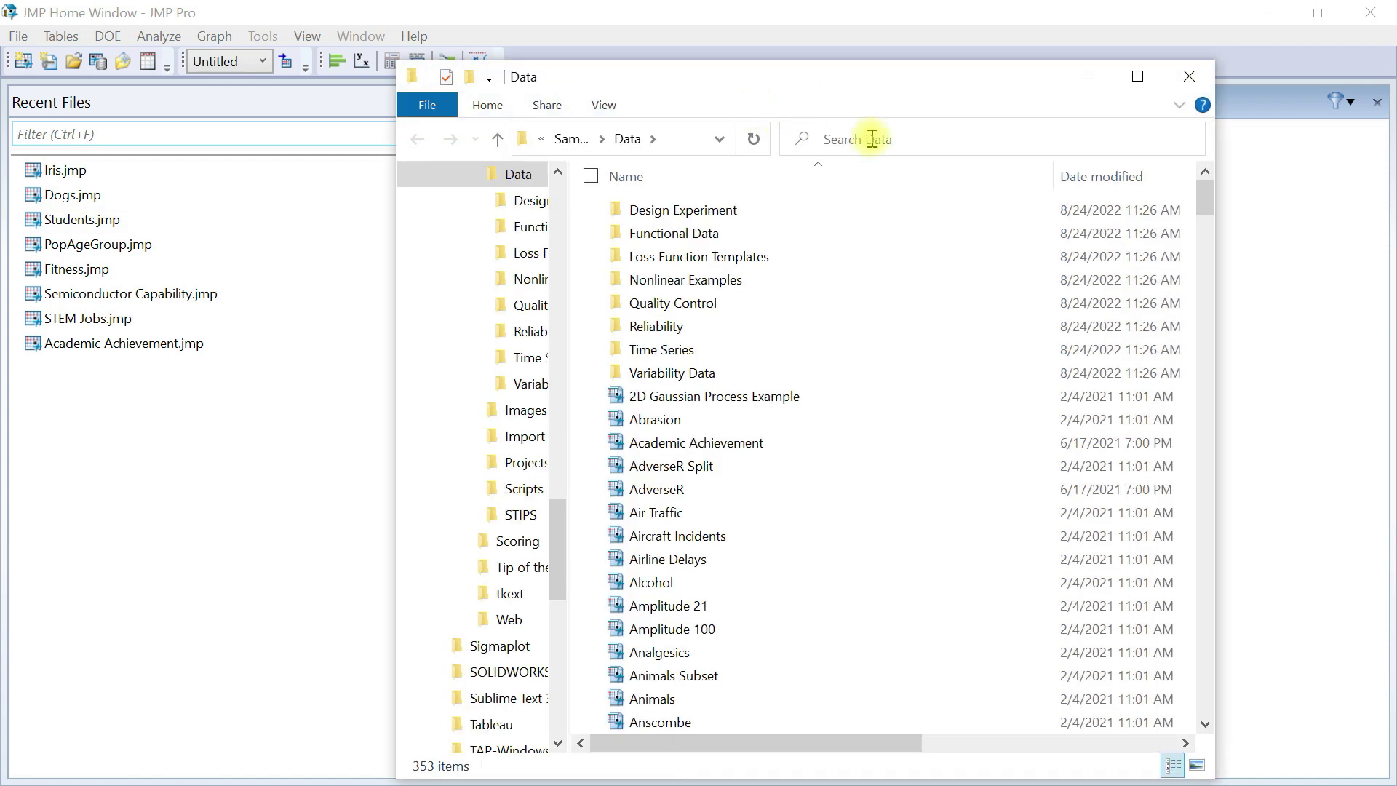
click(872, 139)
text(iri)
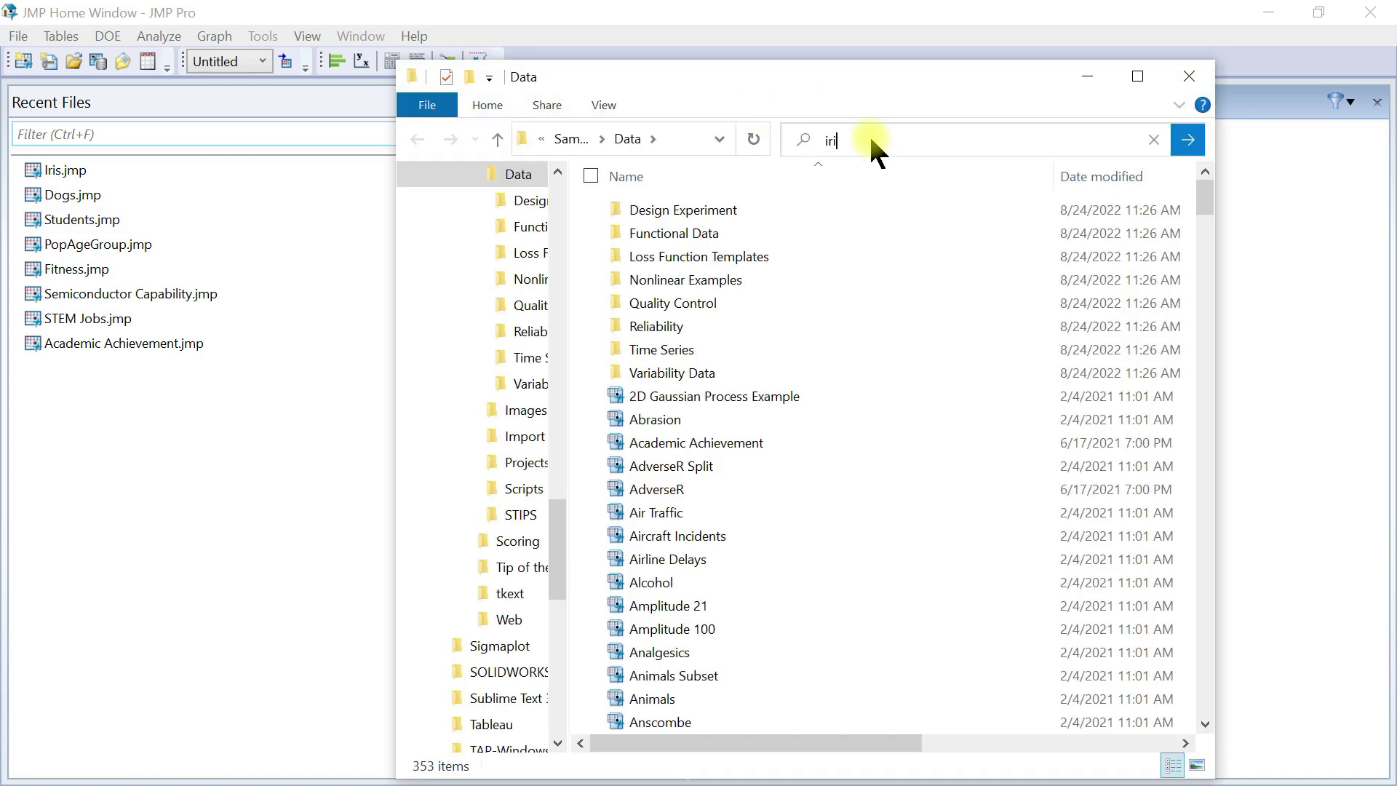
text(s)
click(1190, 140)
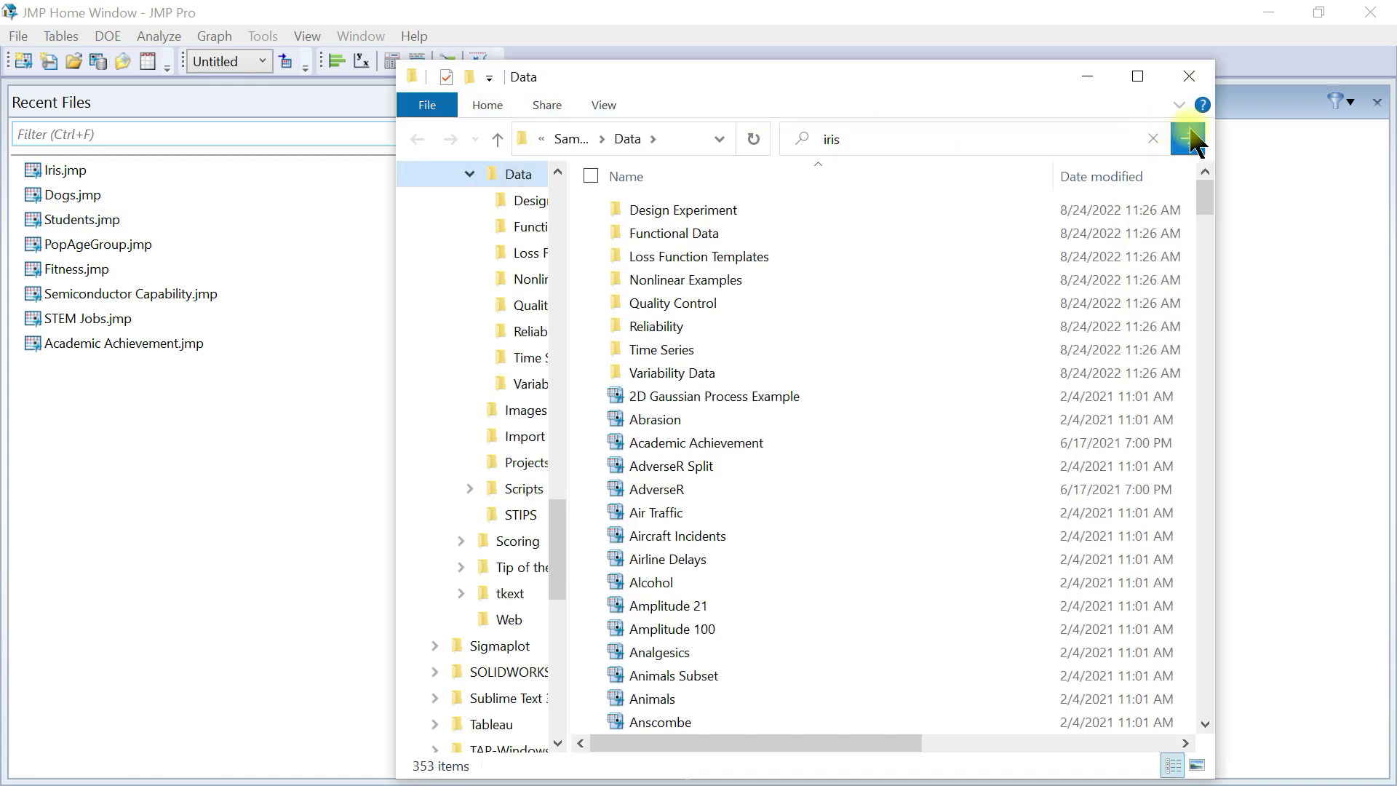
click(1208, 65)
double_click(86, 171)
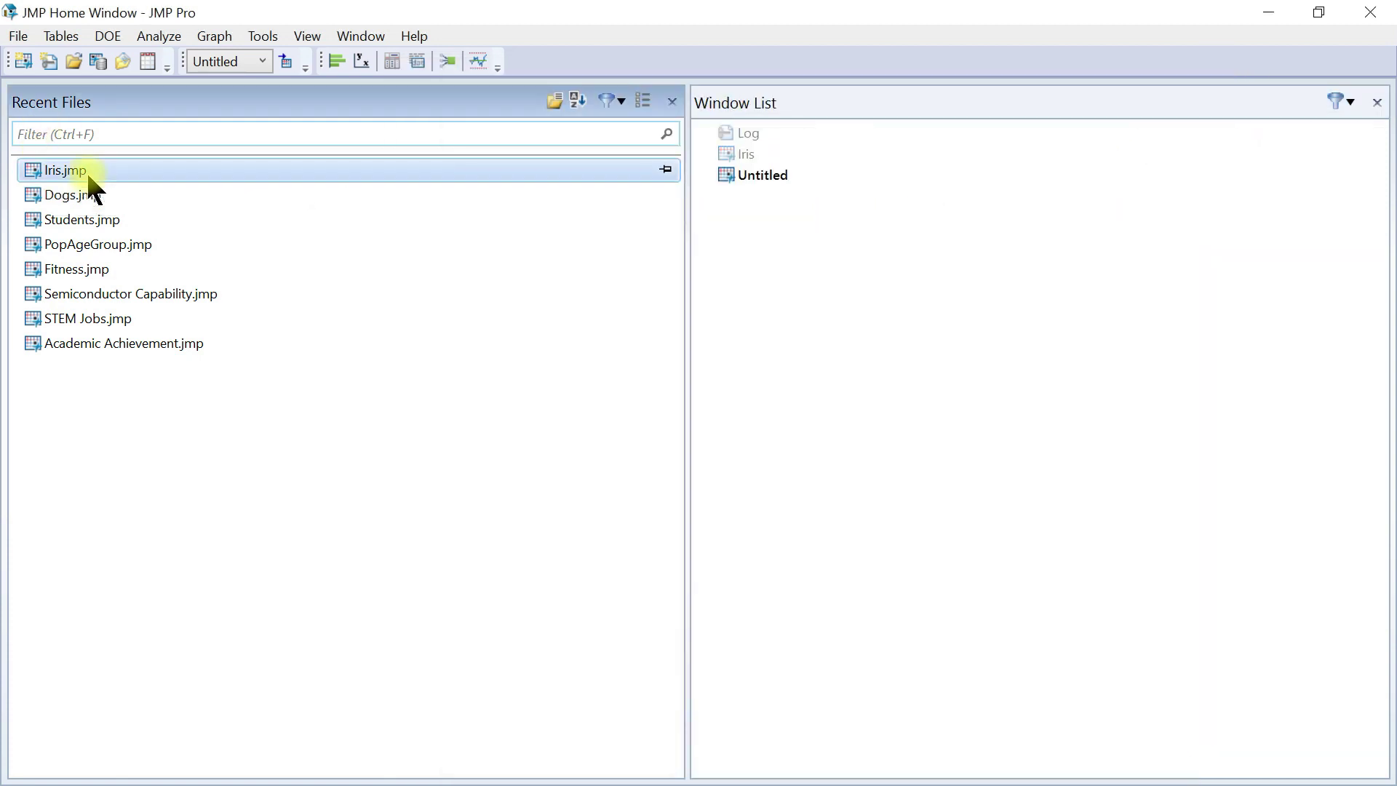
- Maximize the Iris data table window to show its 150 rows and Species column
double_click(495, 232)
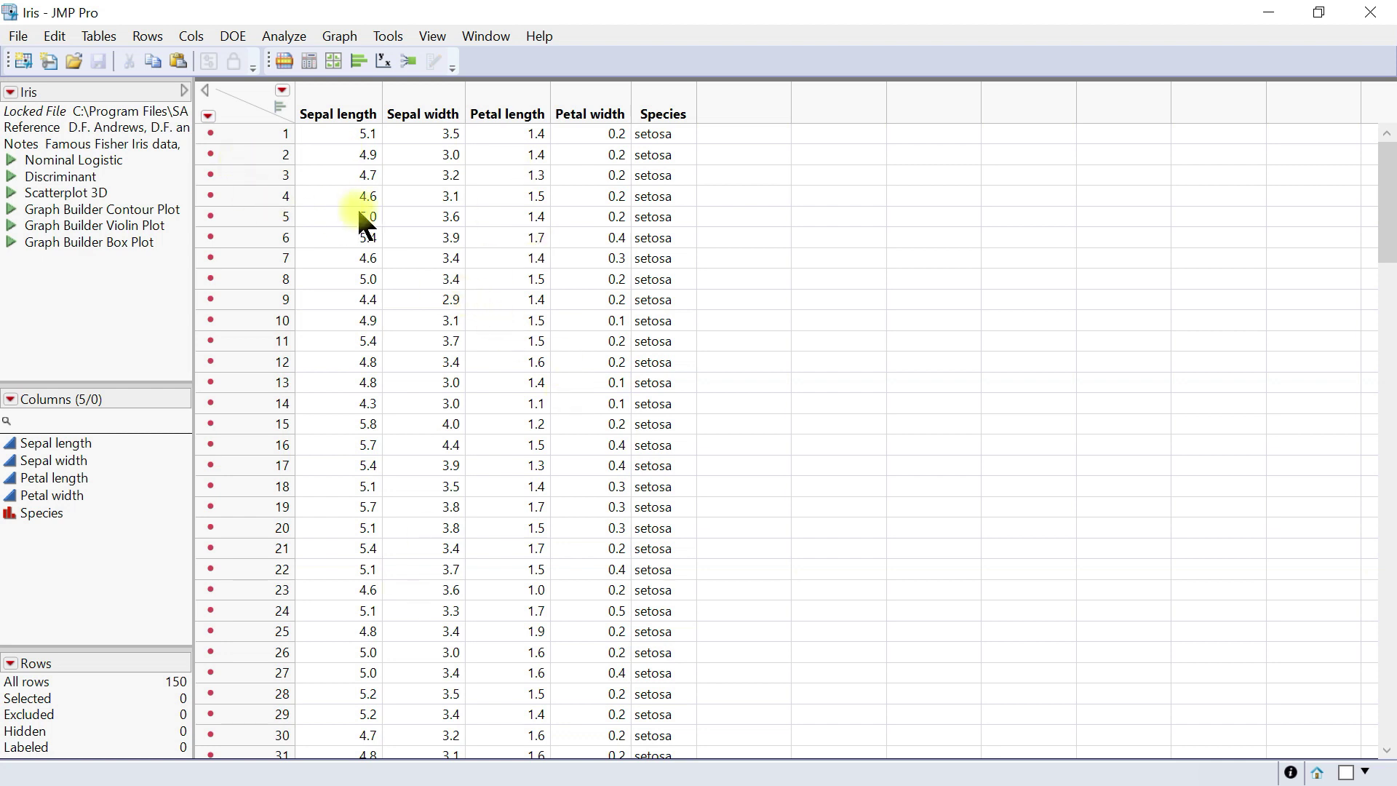
click(334, 34)
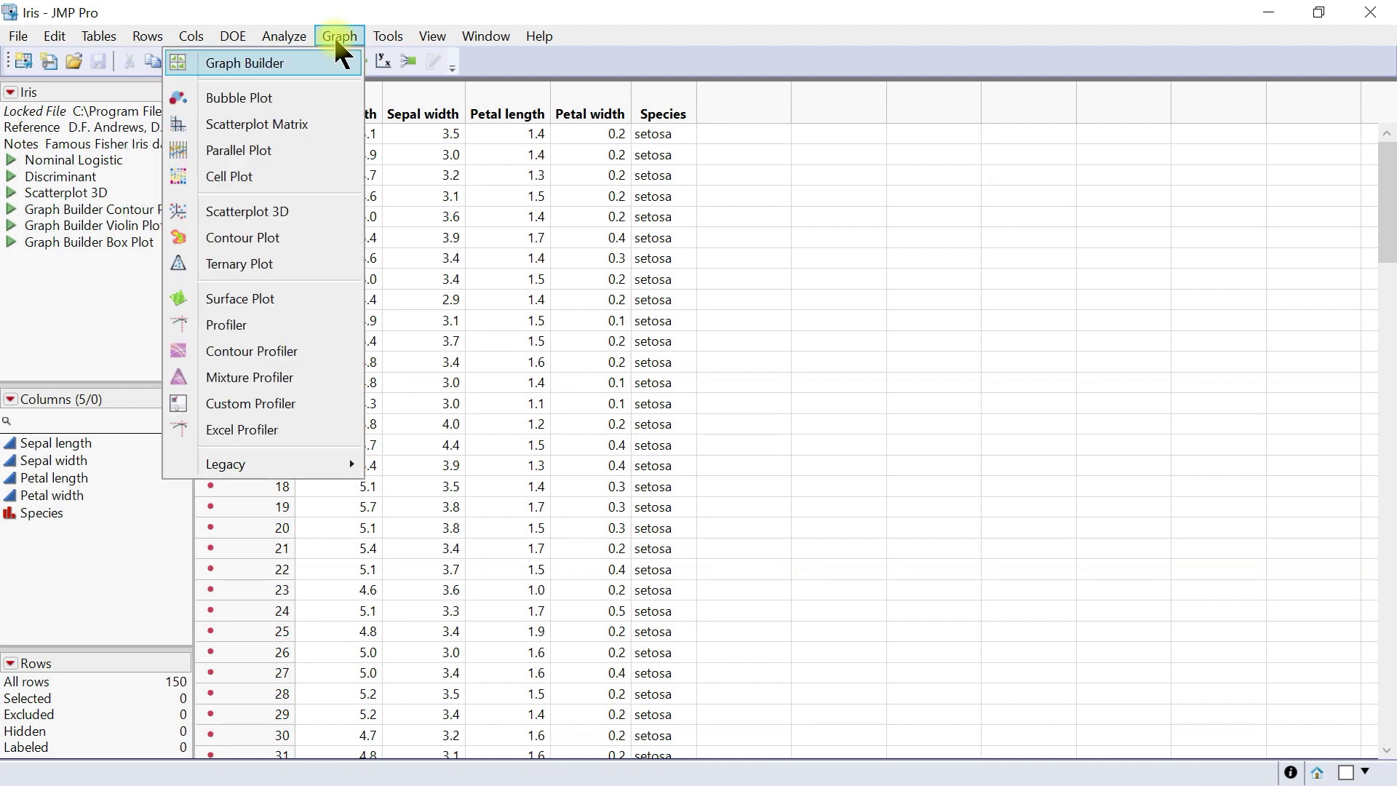
- Launch Scatterplot 3D with Sepal length, Sepal width and Petal length as Y columns
click(271, 209)
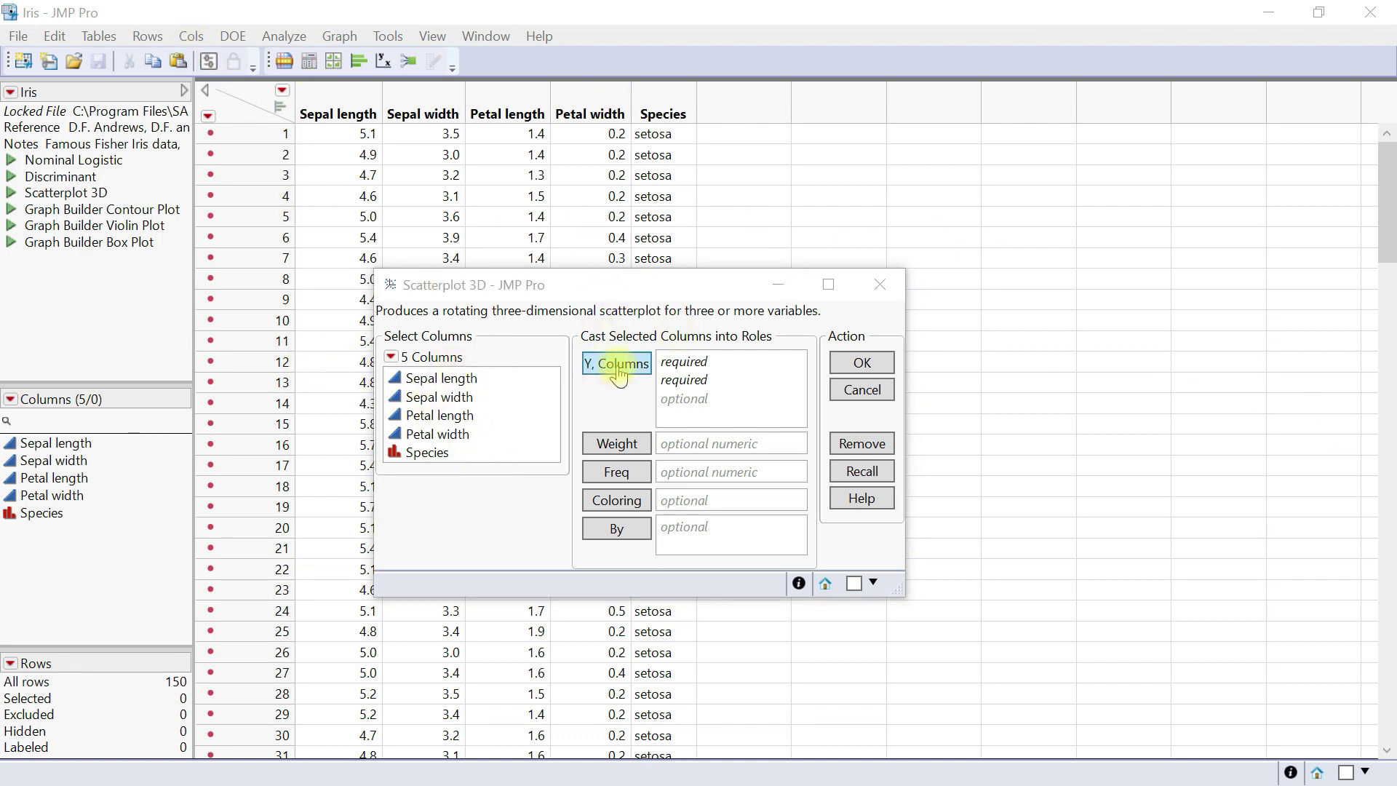
click(457, 381)
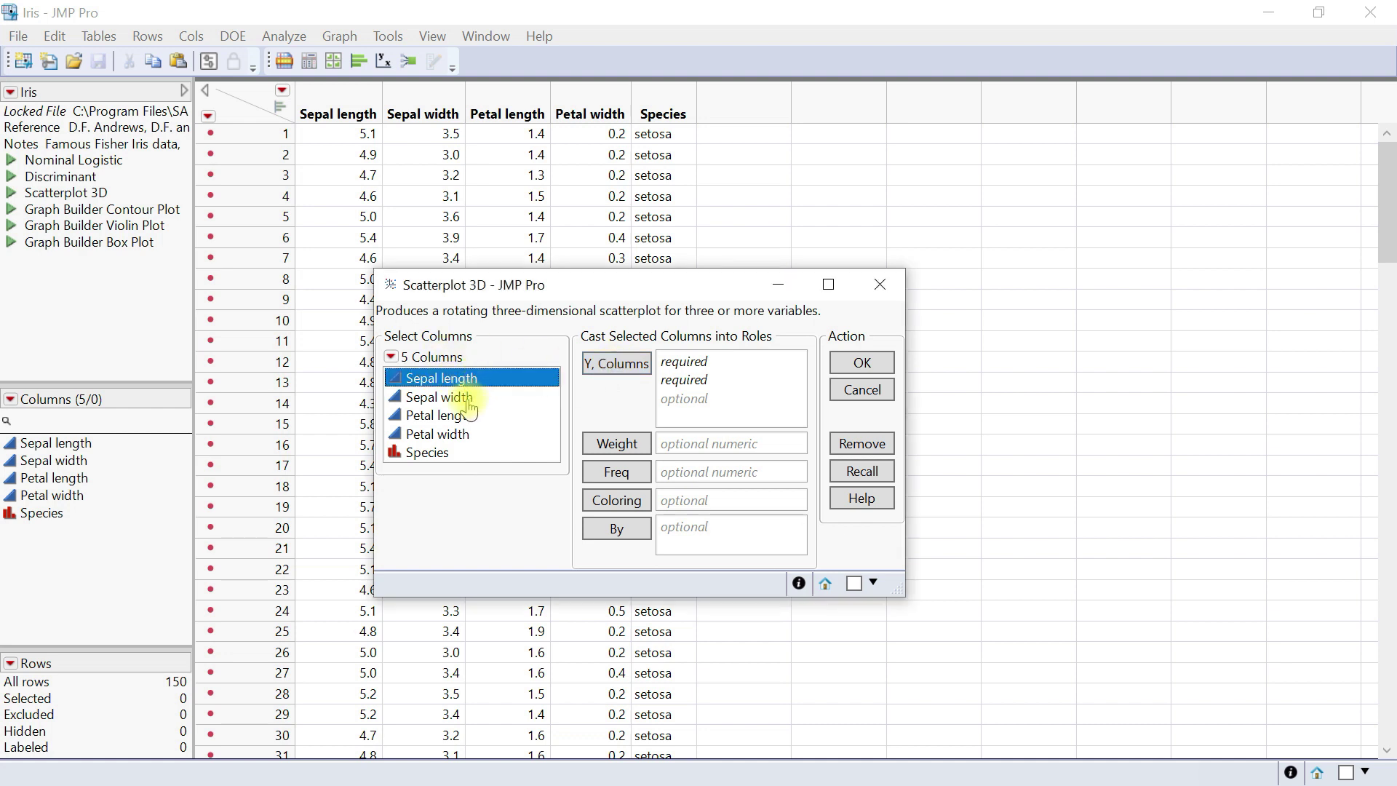
ctrl+click(466, 399)
ctrl+click(455, 416)
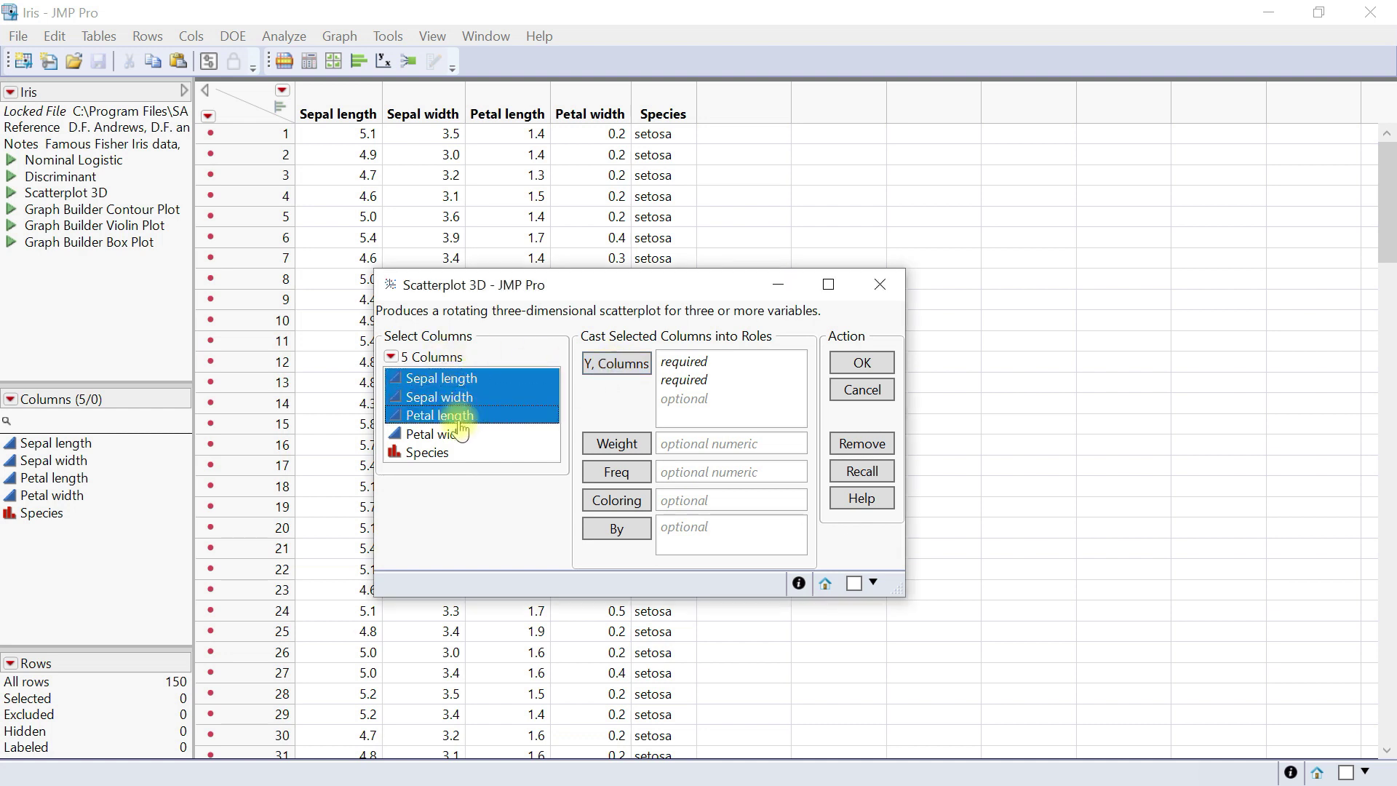
click(630, 371)
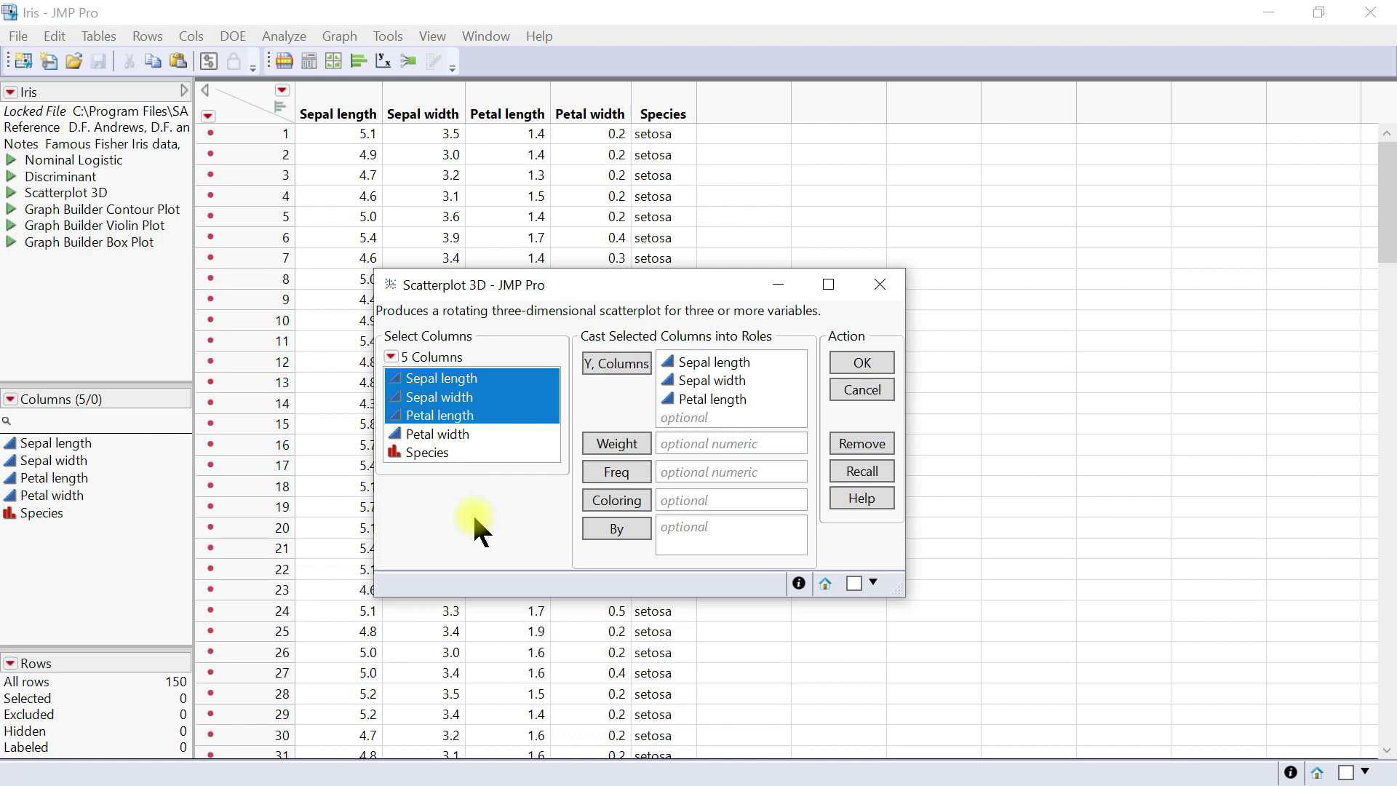
- Assign Petal width to the Weight role in the Scatterplot 3D dialog
click(477, 435)
click(603, 446)
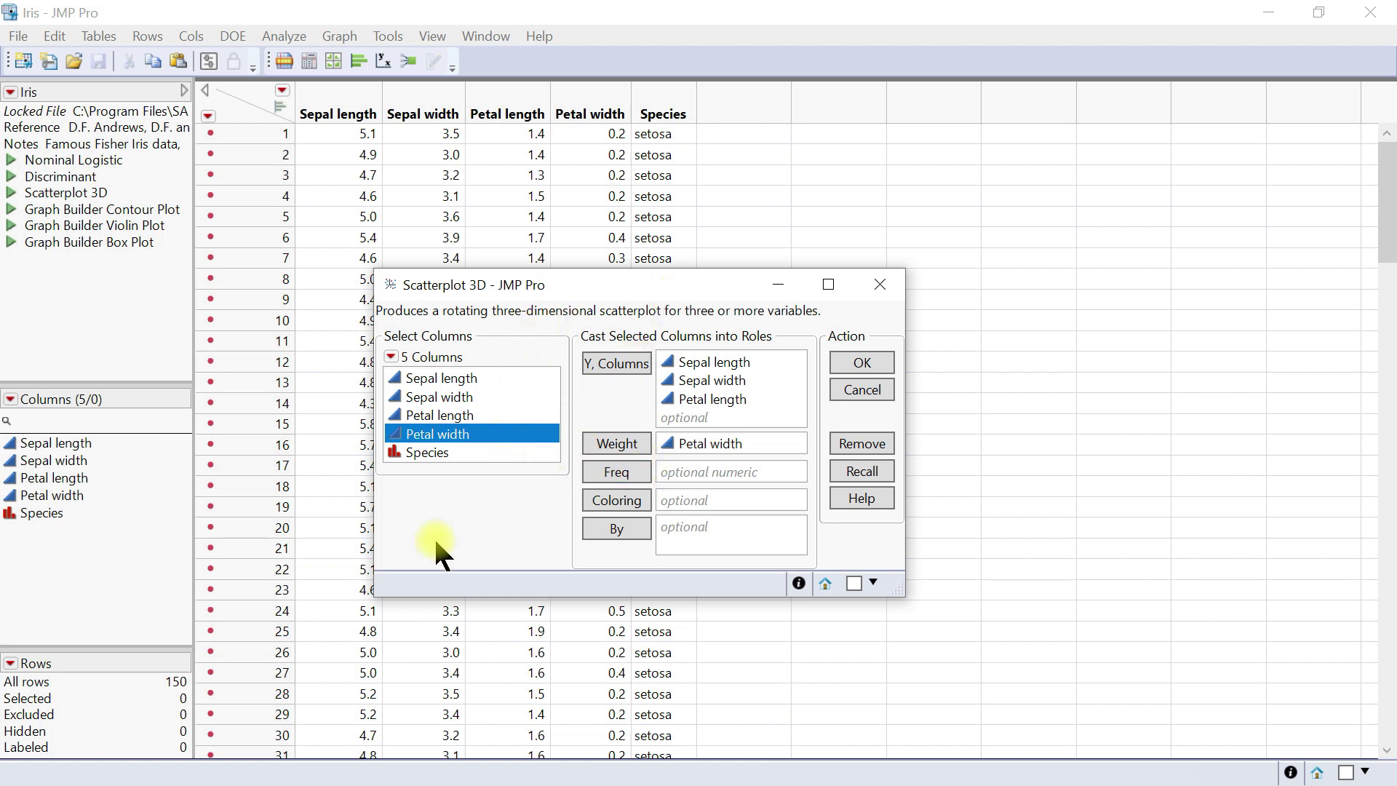
- Create the 3D scatterplot, maximize its window and drag the graph frame larger
click(863, 365)
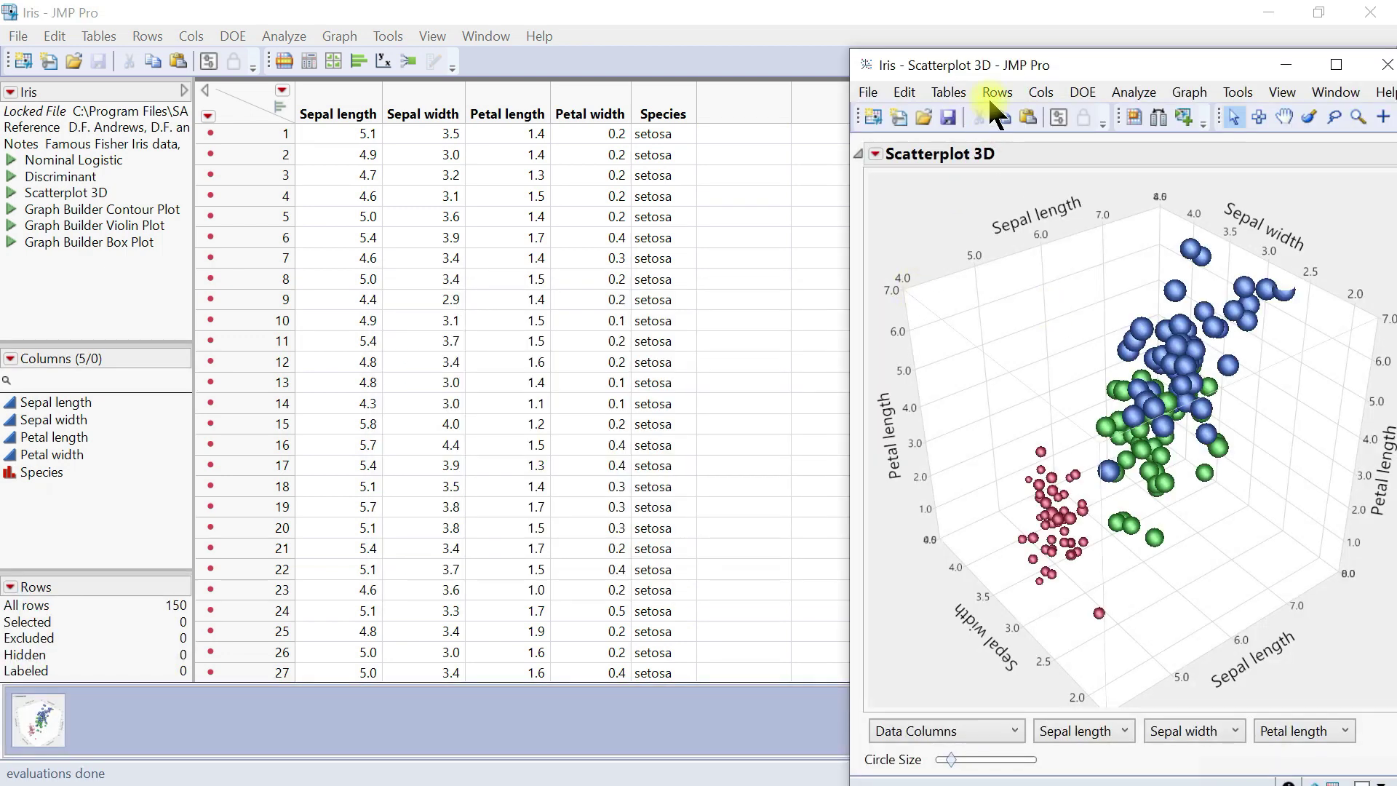
drag(950, 61, 577, 14)
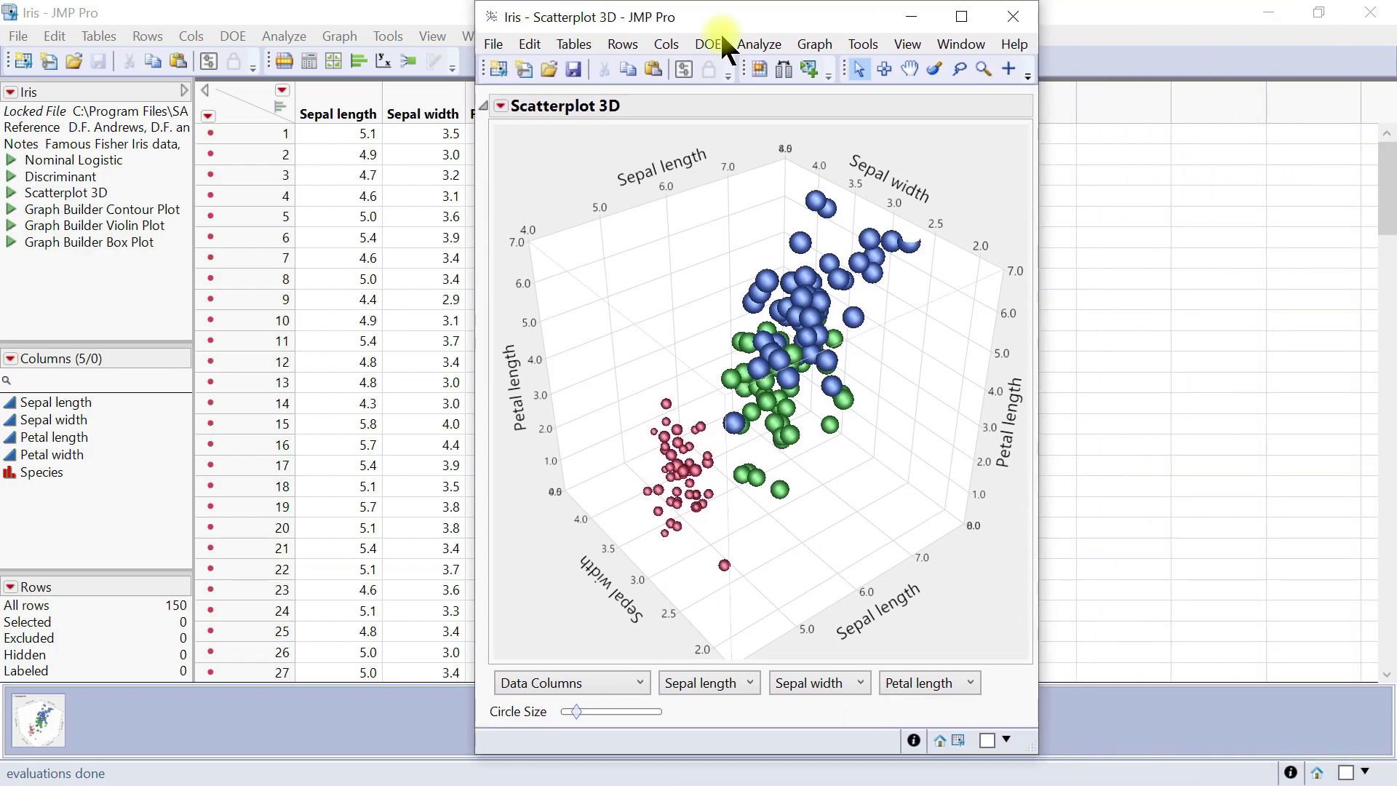
click(961, 16)
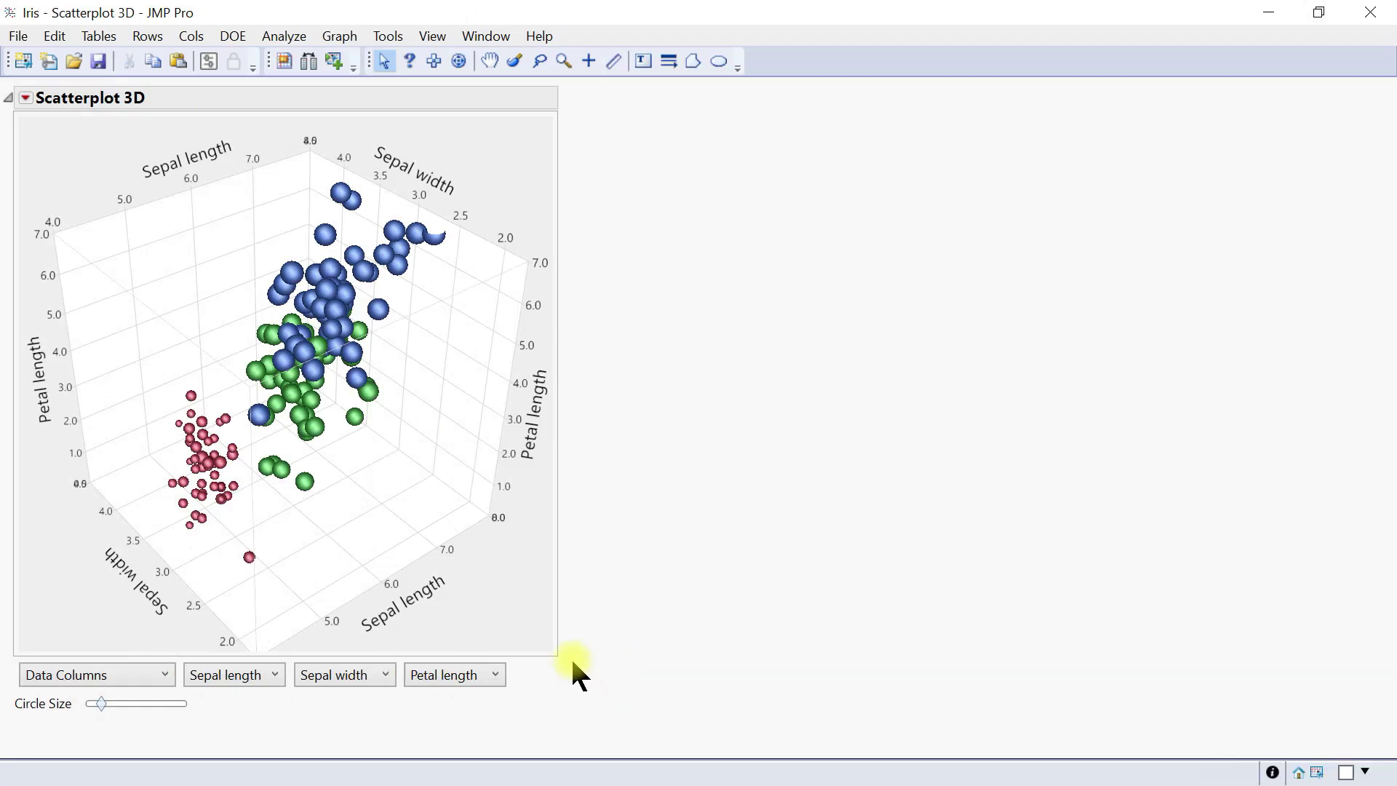
drag(550, 651, 911, 664)
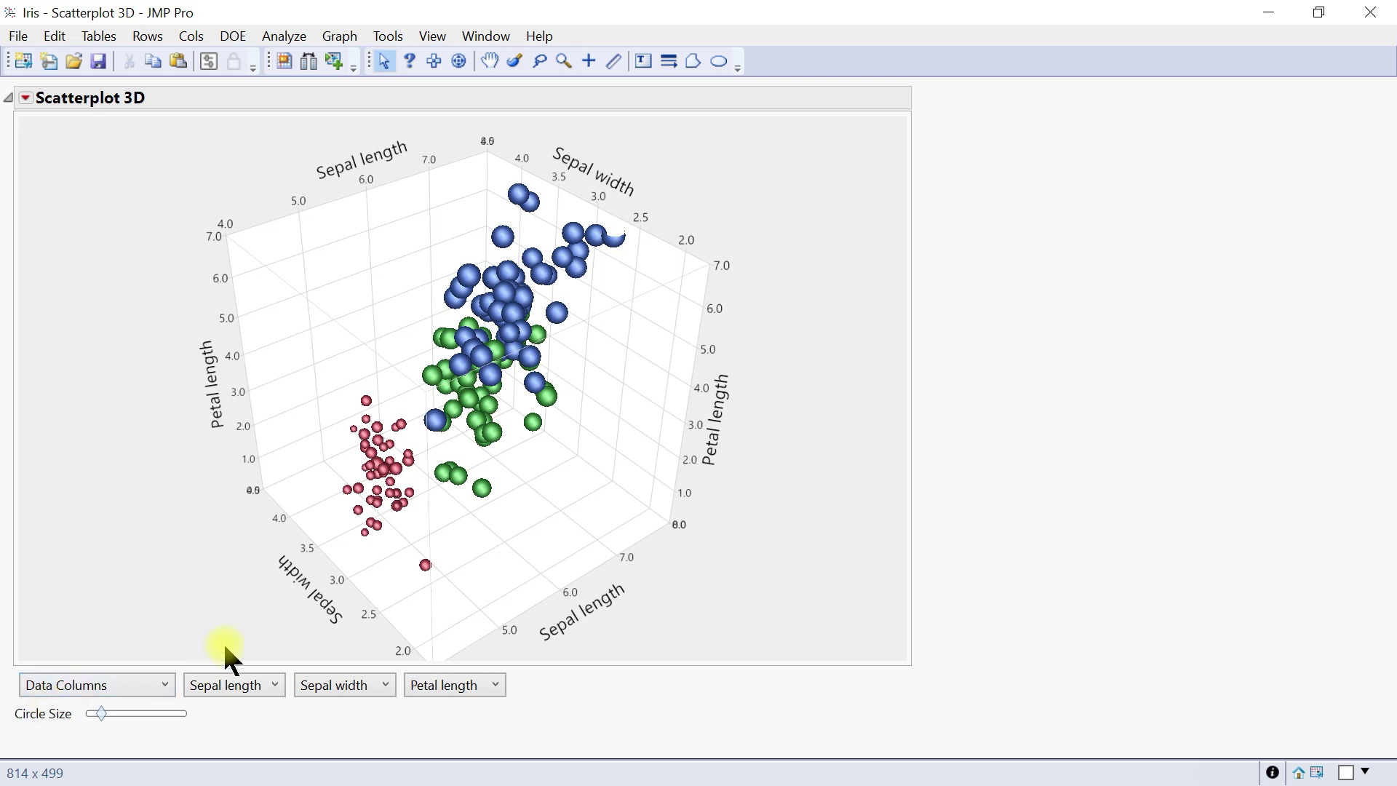
- Keep the original data columns plotted rather than switching to principal components
click(99, 695)
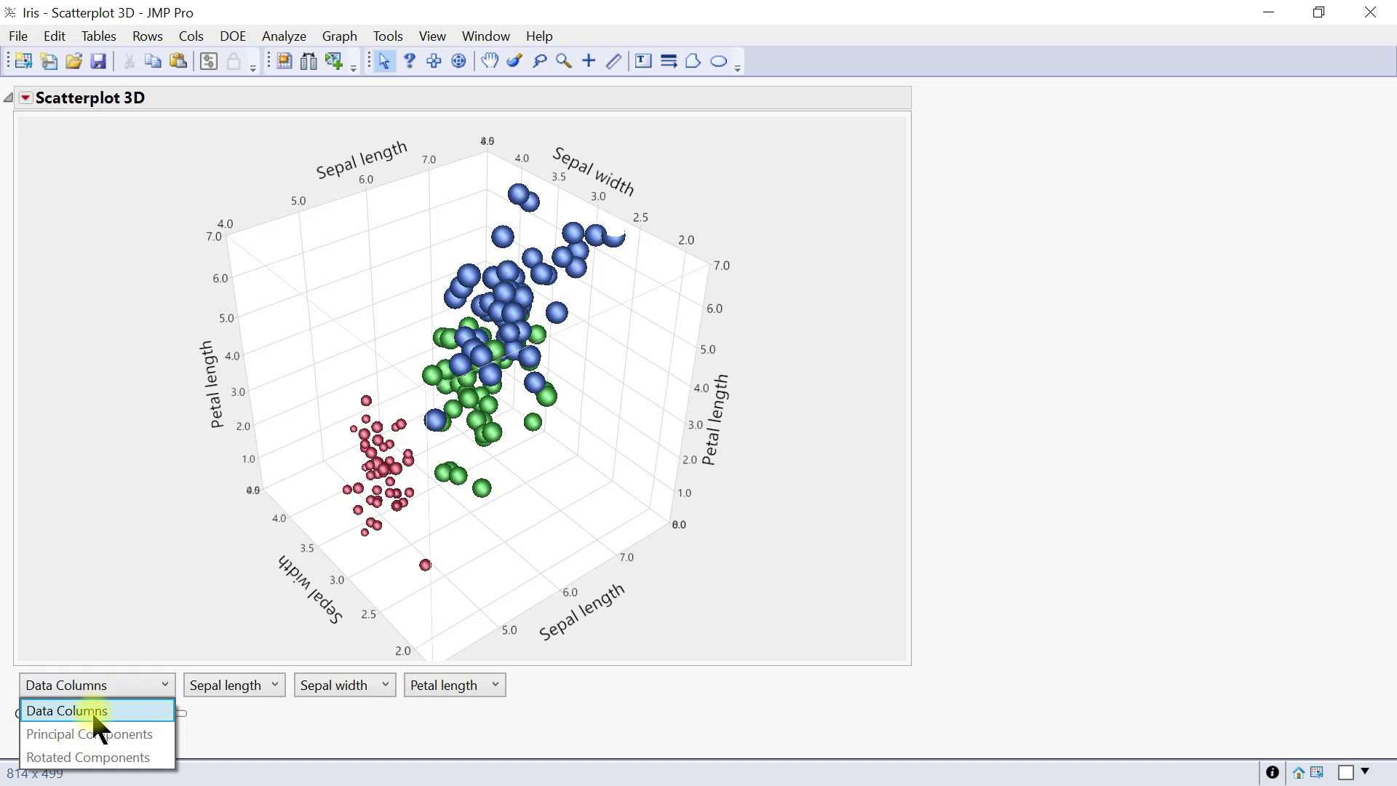
click(95, 711)
click(109, 685)
click(290, 723)
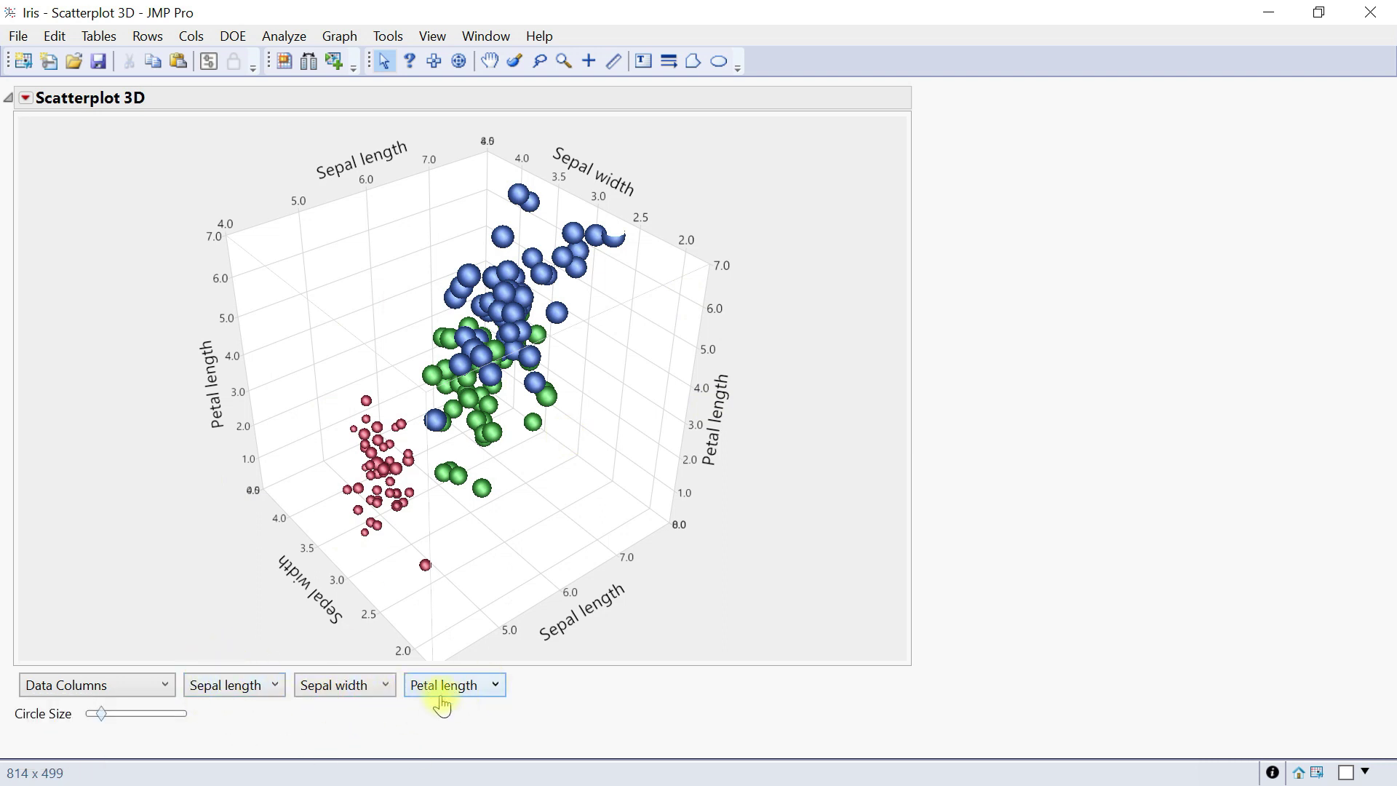
click(270, 693)
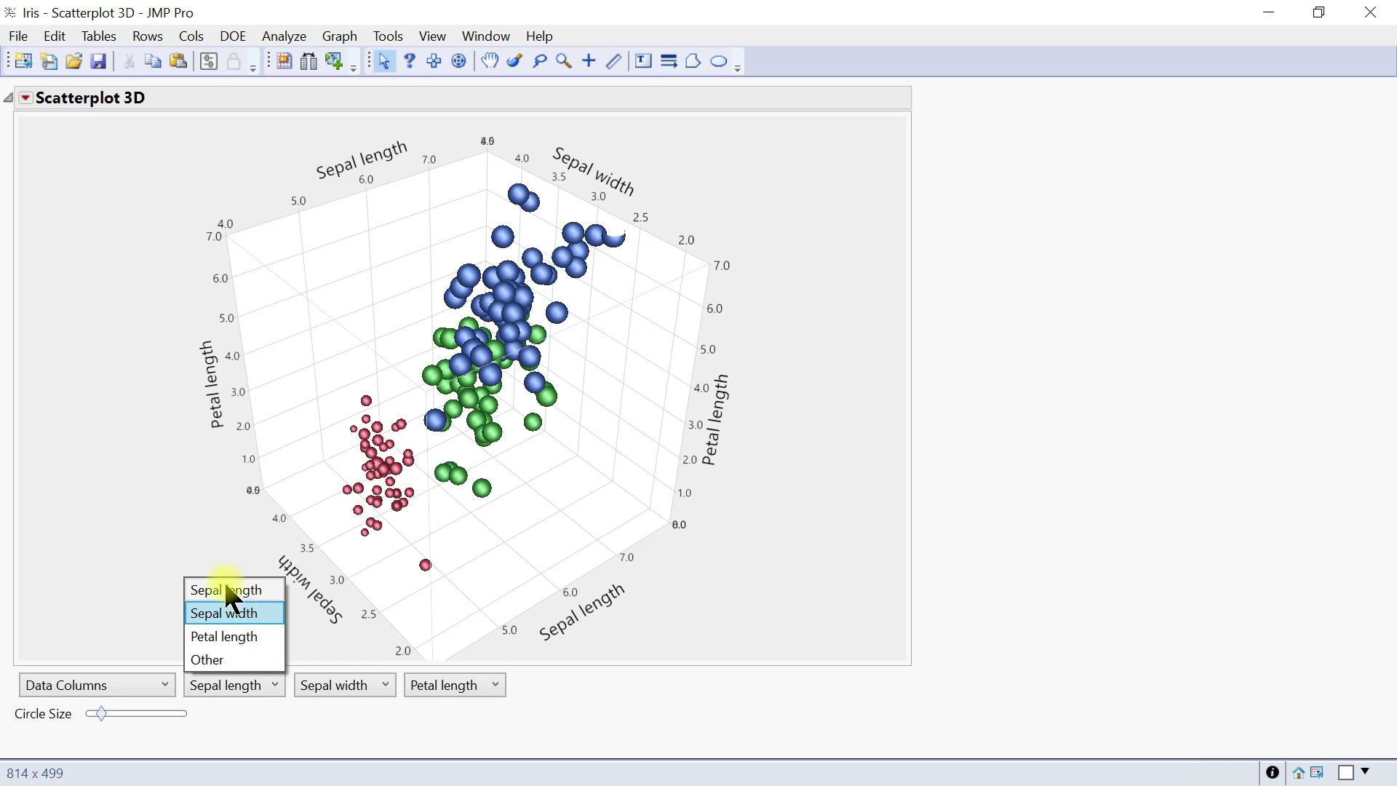
click(238, 616)
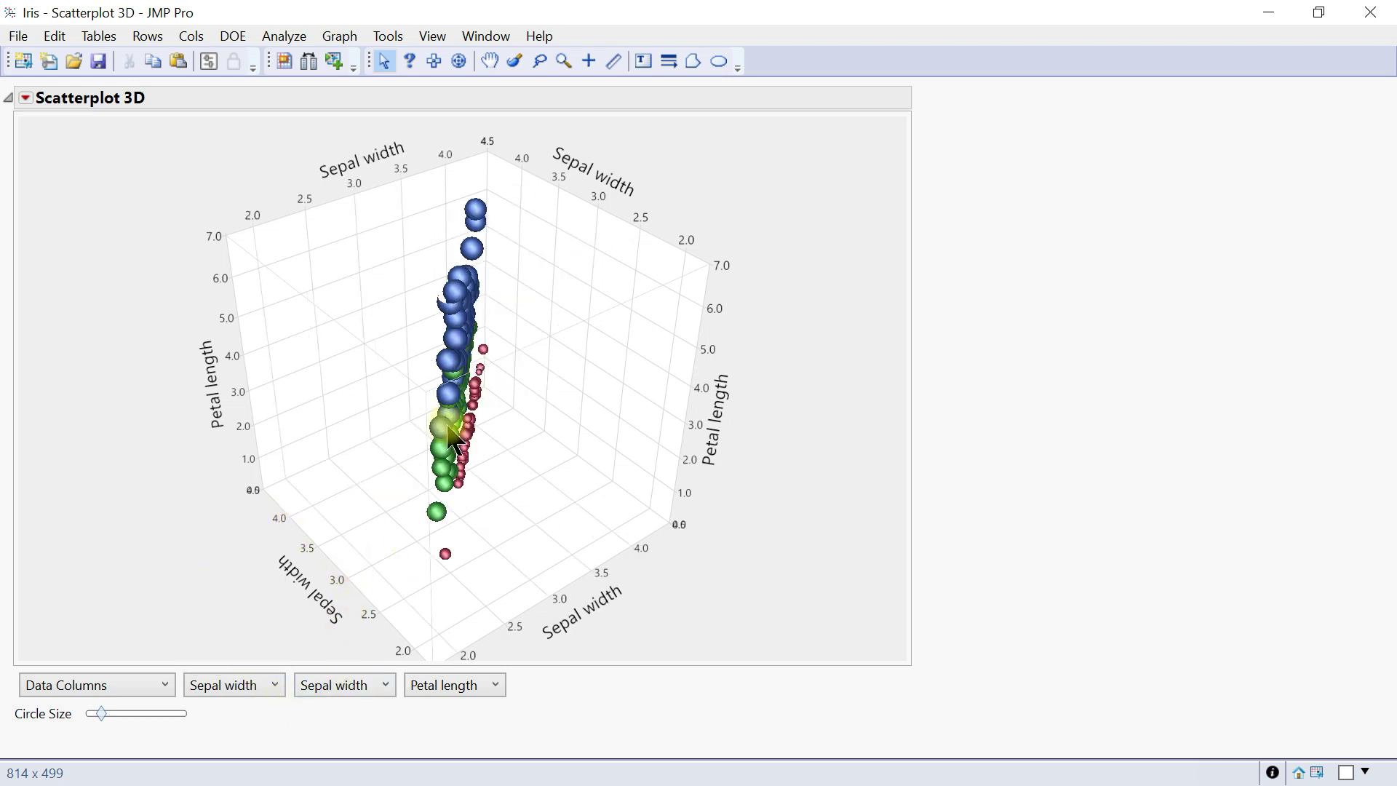
click(248, 688)
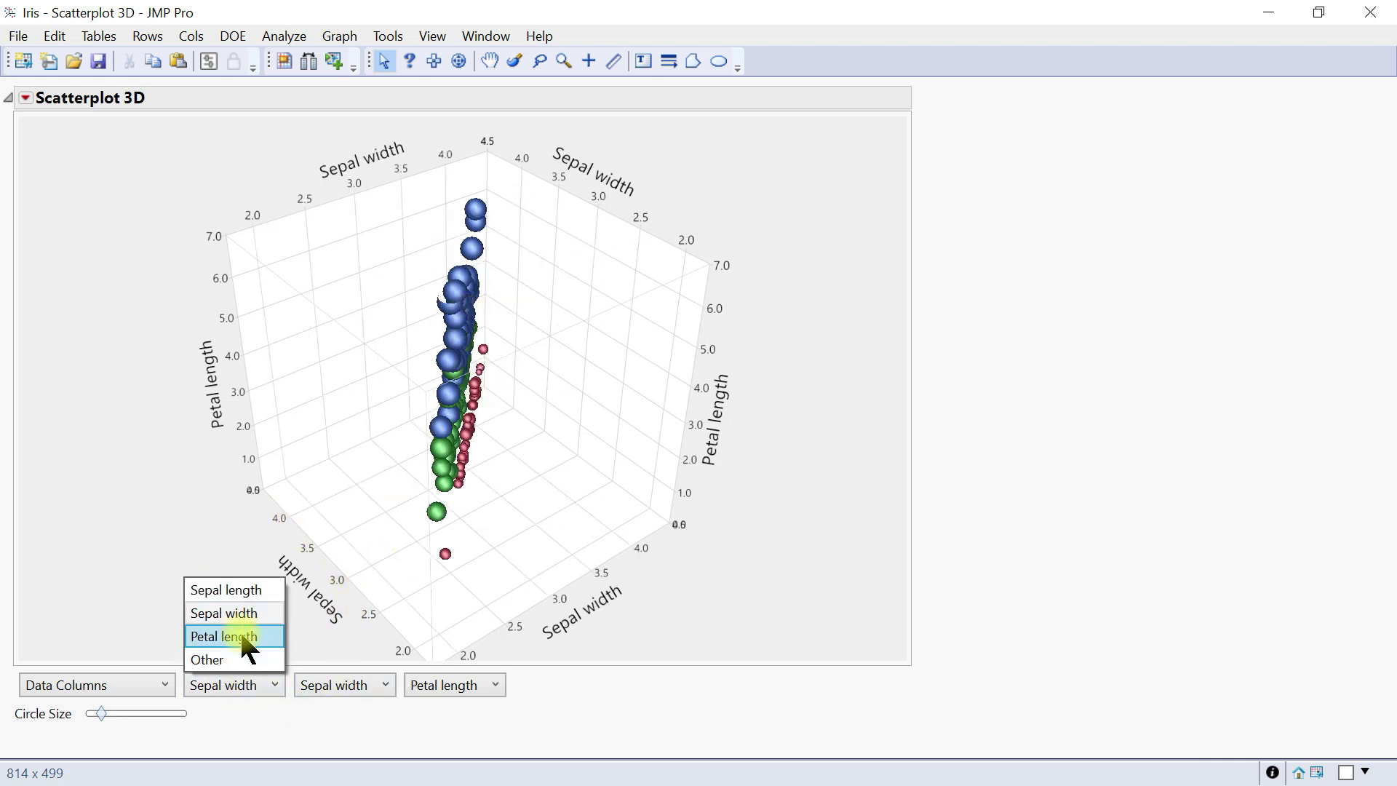
click(245, 634)
click(249, 688)
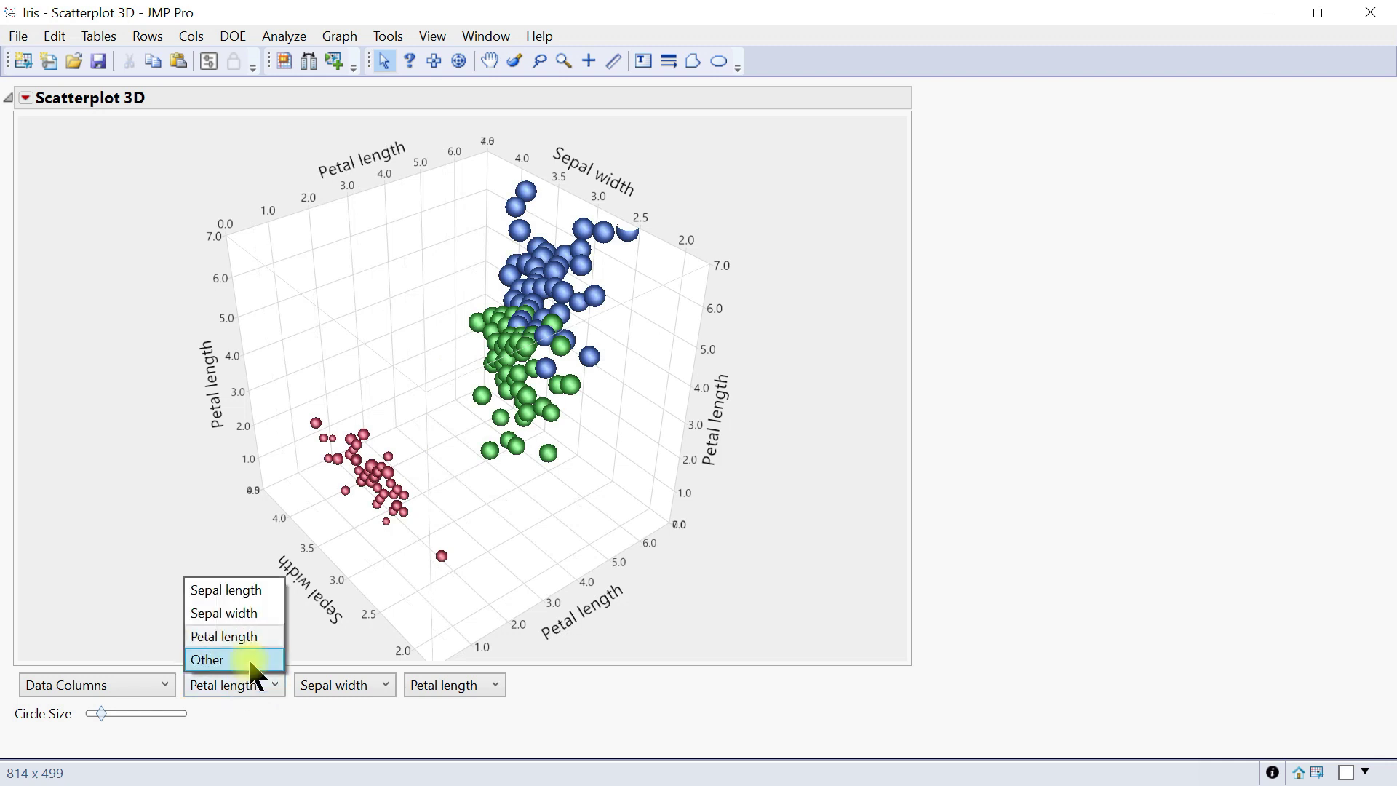
click(247, 659)
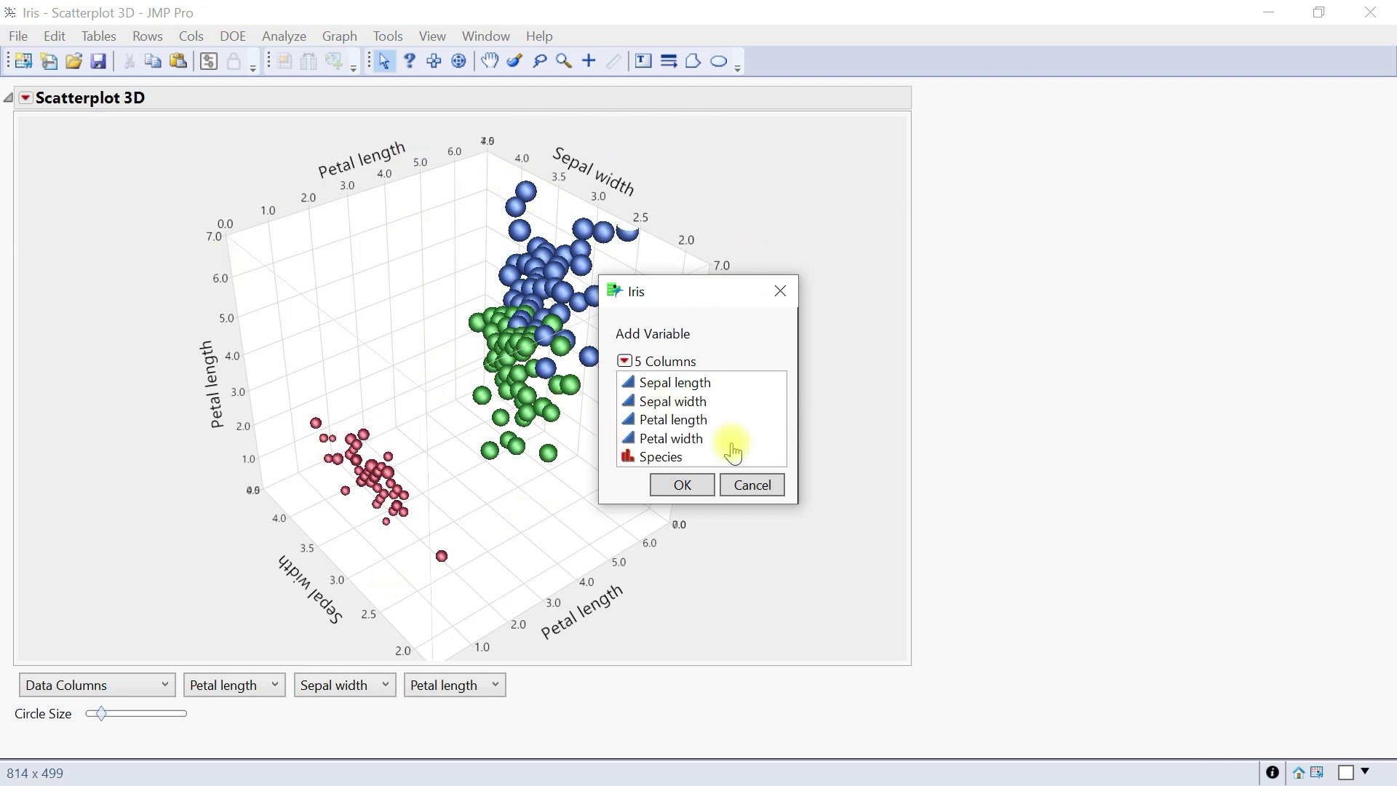
click(779, 292)
click(234, 684)
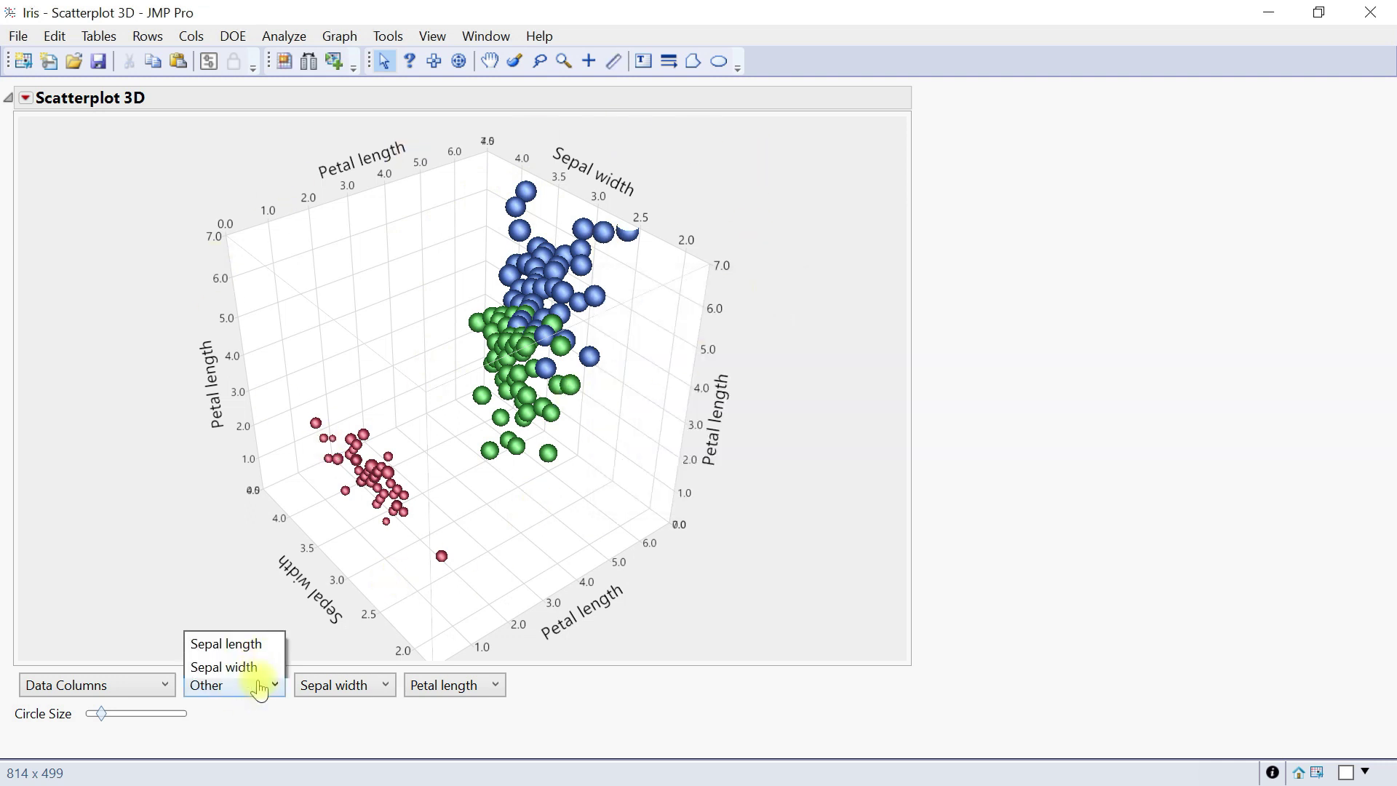
click(255, 590)
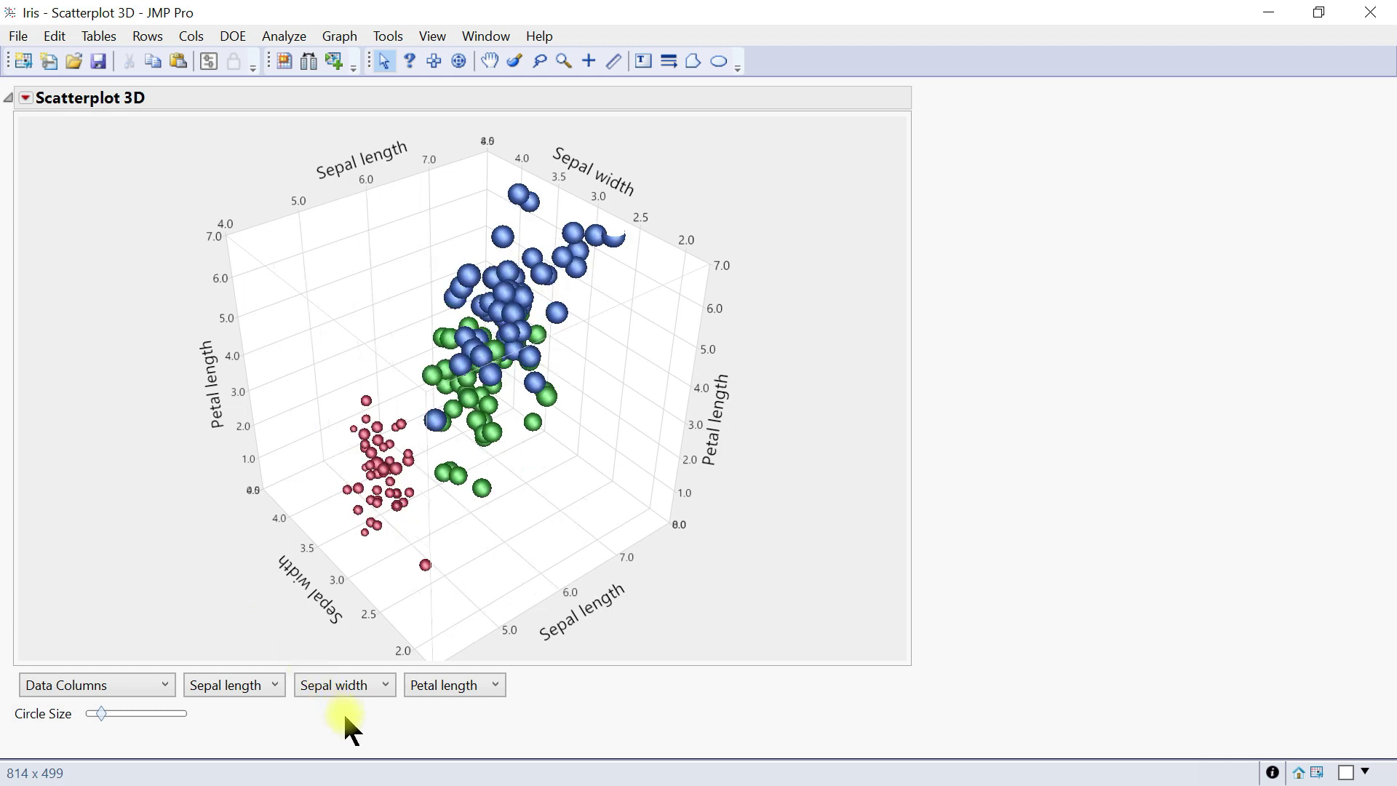
click(337, 685)
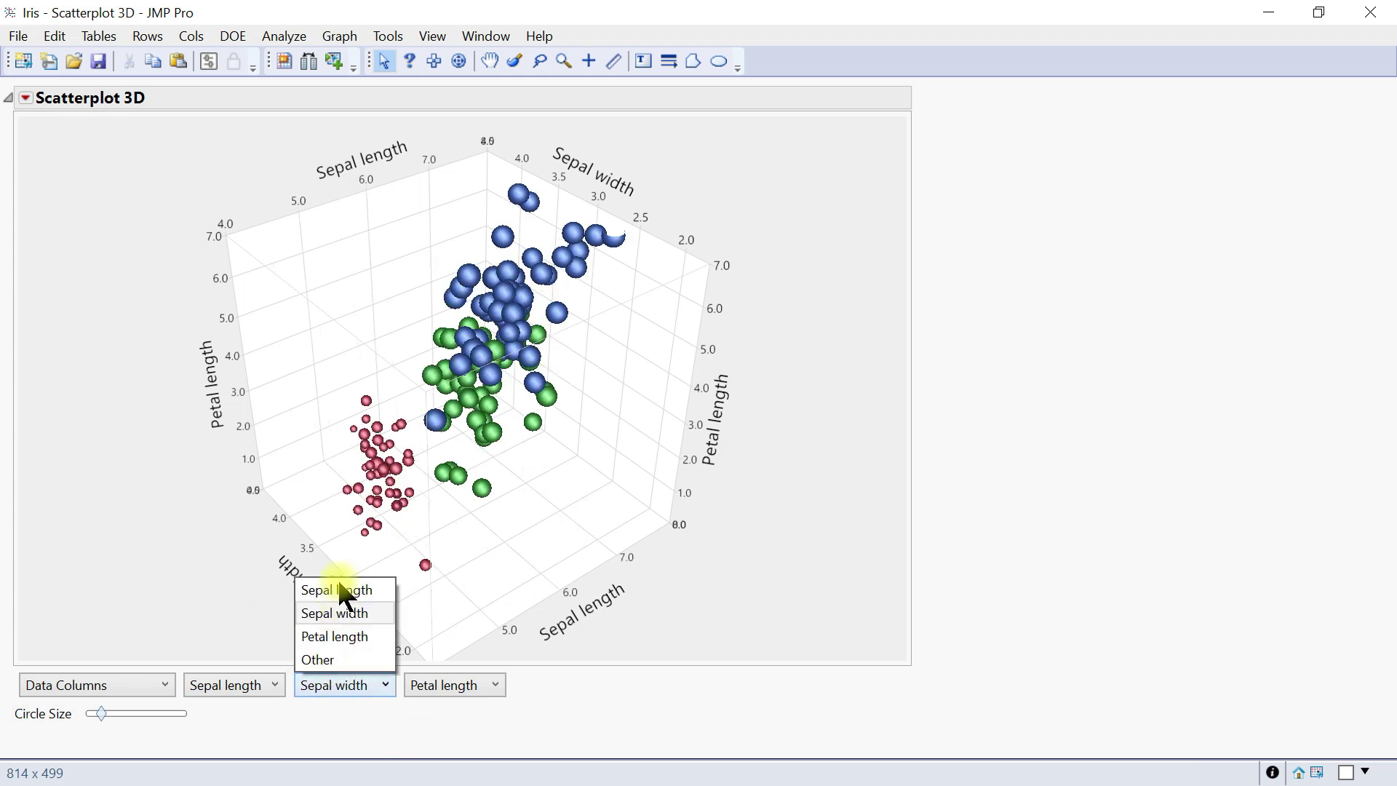
key(Up)
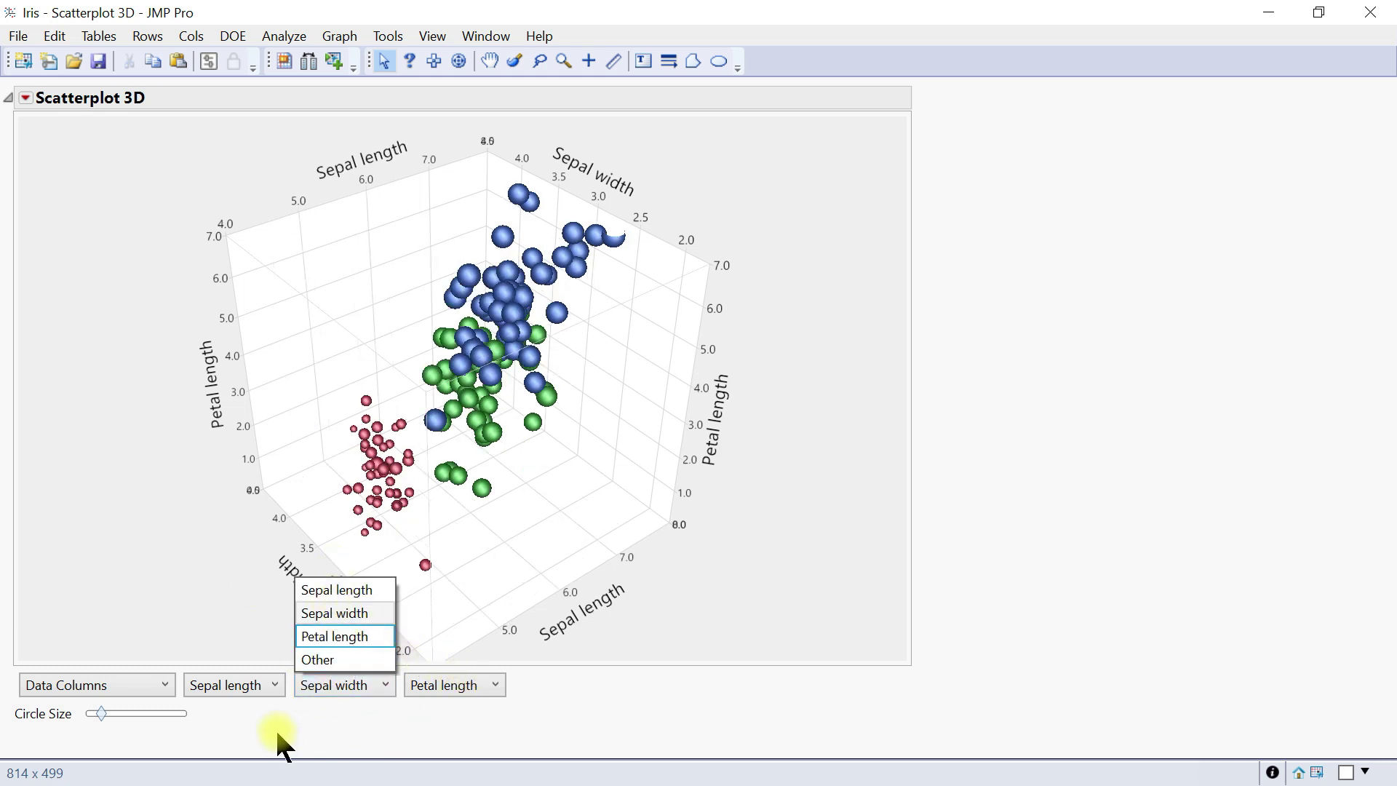
key(Escape)
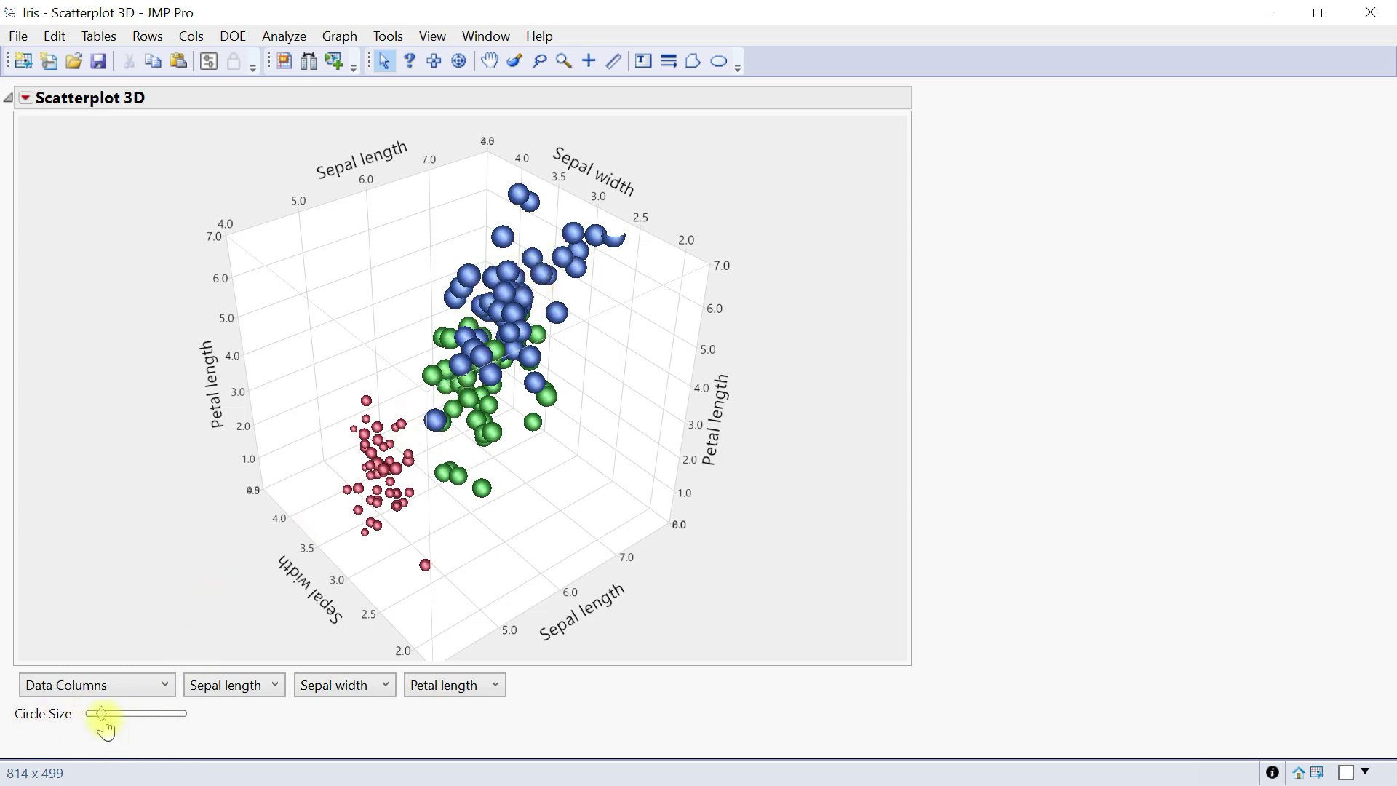
- Adjust the Circle Size slider so the spheres end slightly larger than before
drag(102, 715, 119, 716)
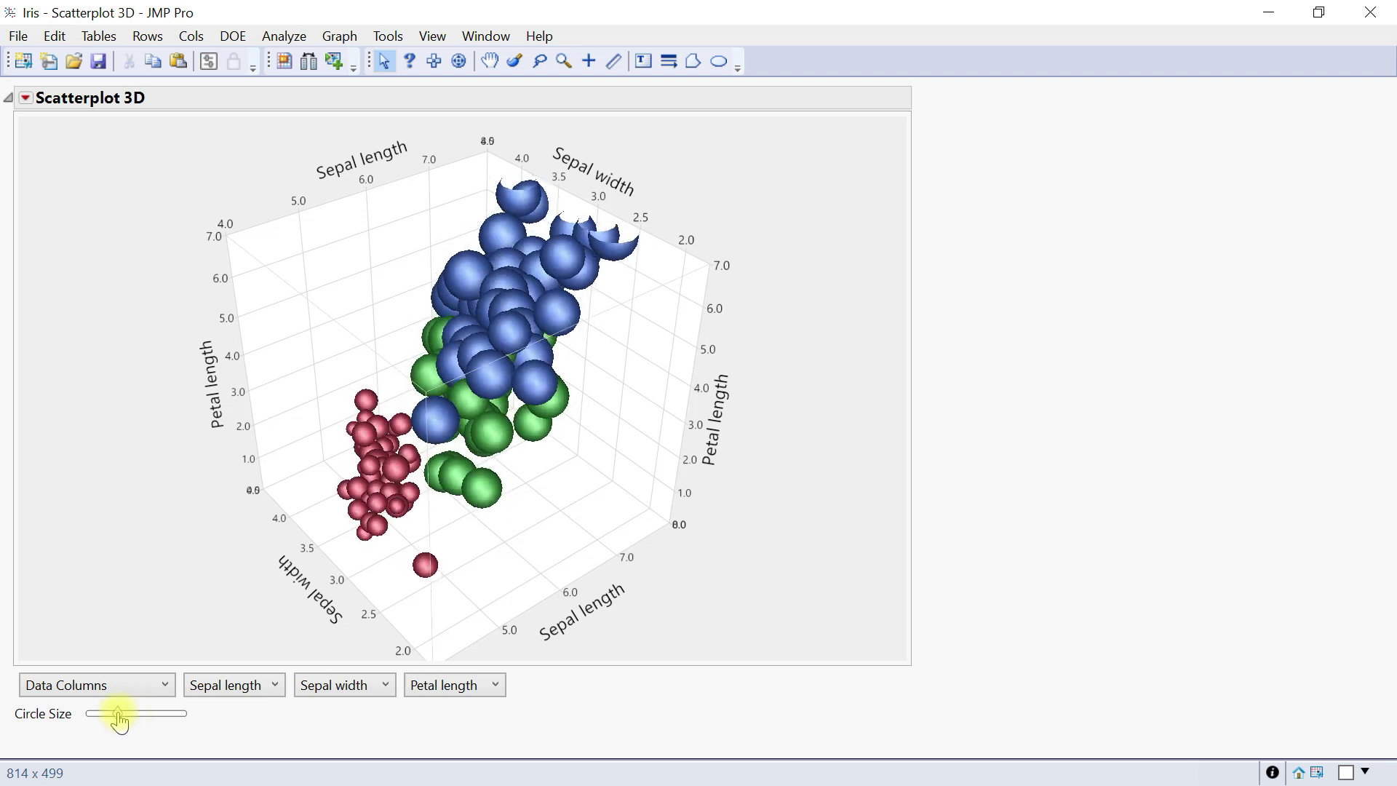
drag(120, 716, 112, 716)
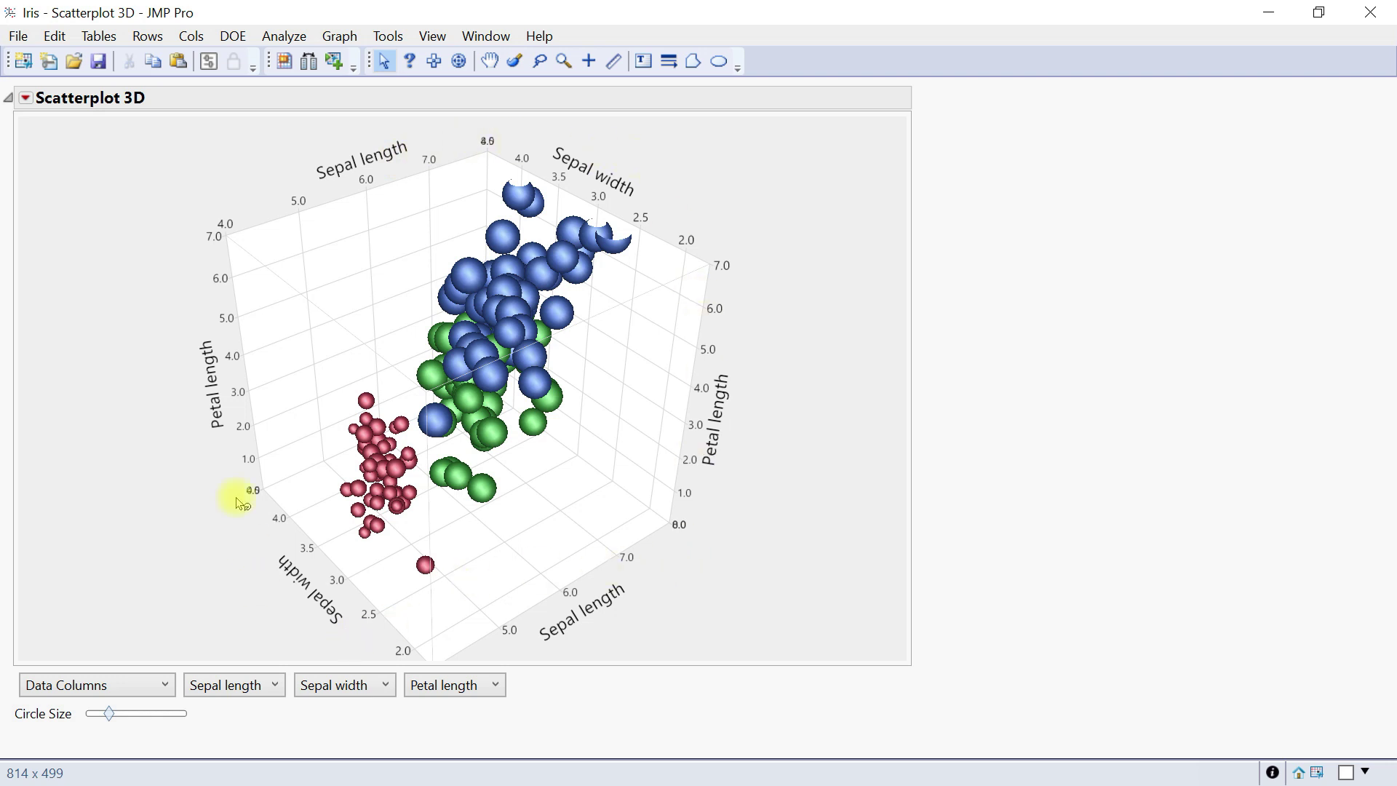
right_click(340, 256)
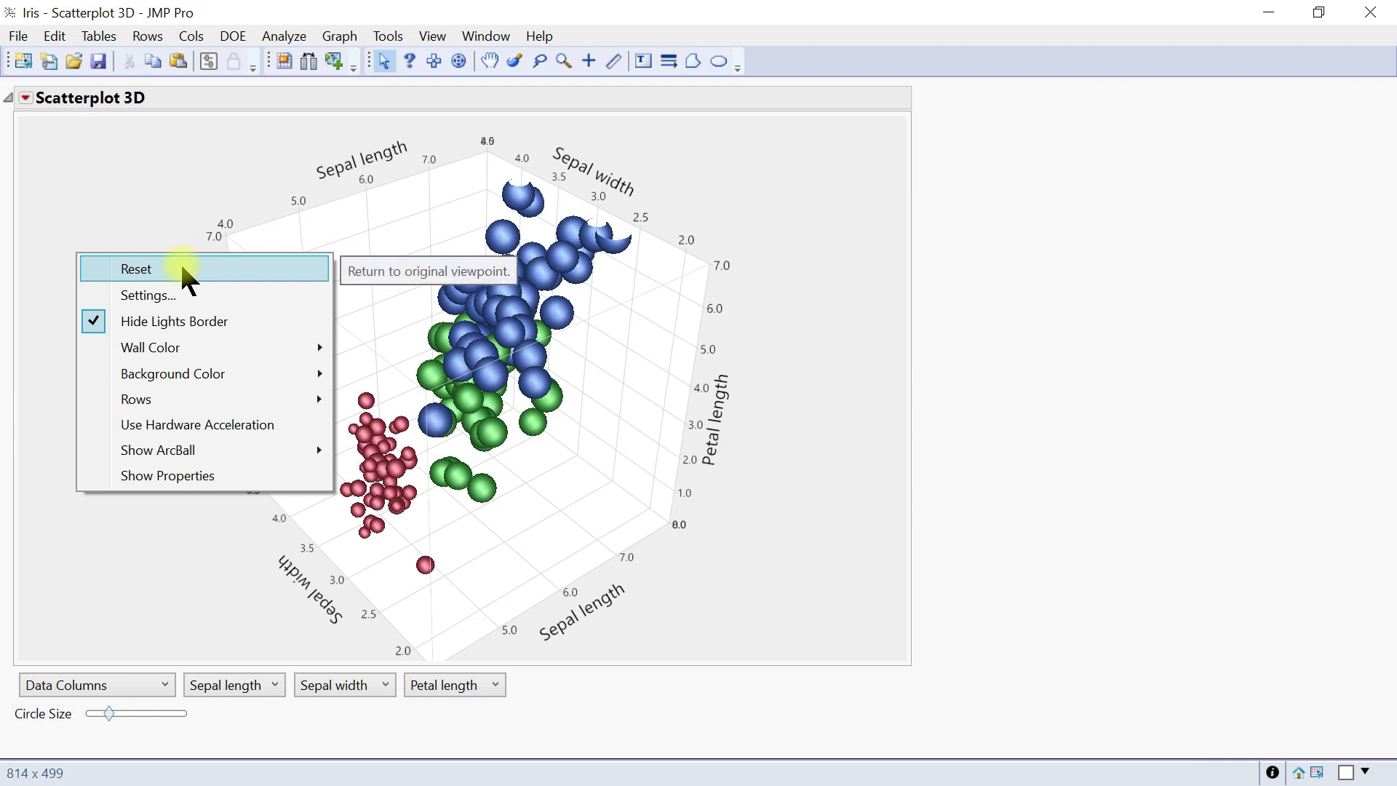
- In 3D Display Settings, turn the walls on and keep wall grids and axes shown
click(207, 302)
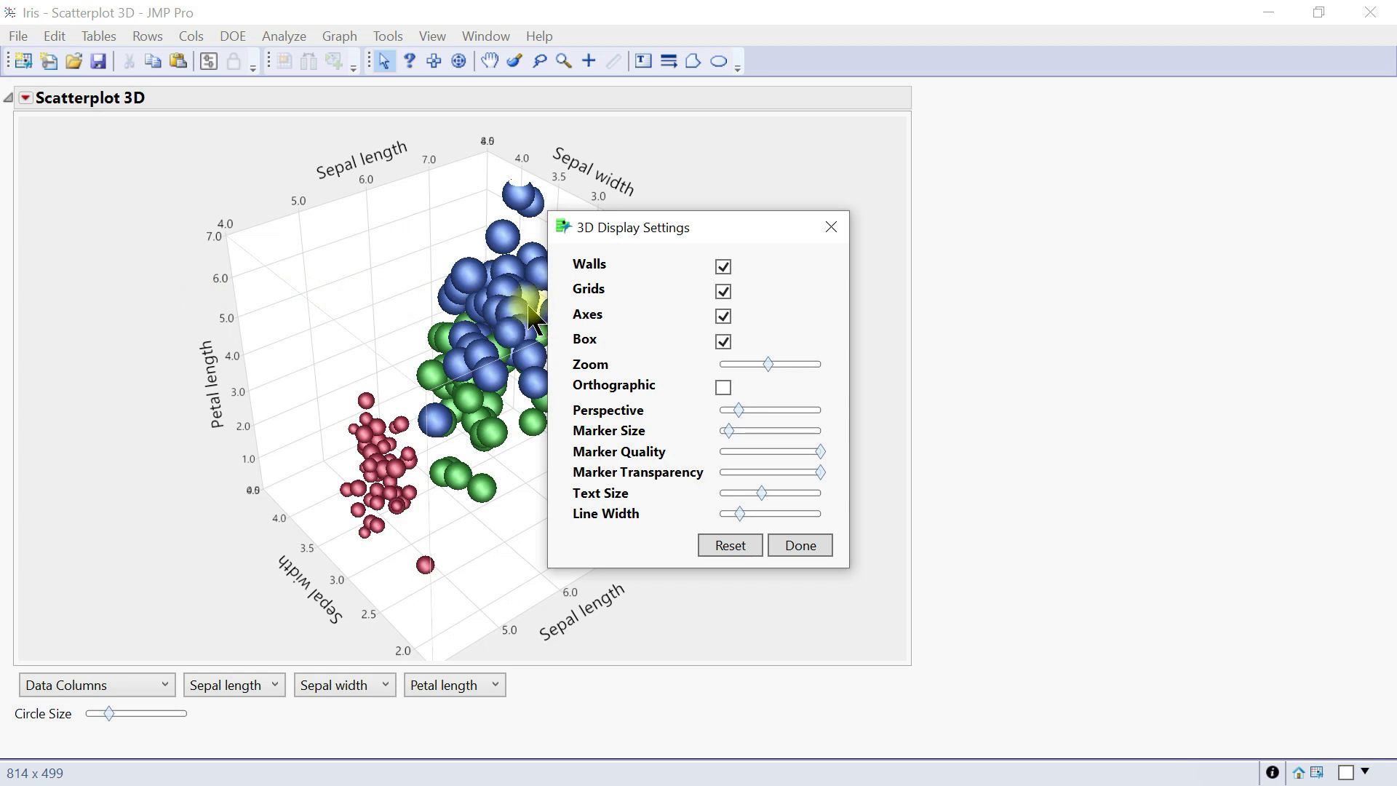
drag(646, 229, 696, 168)
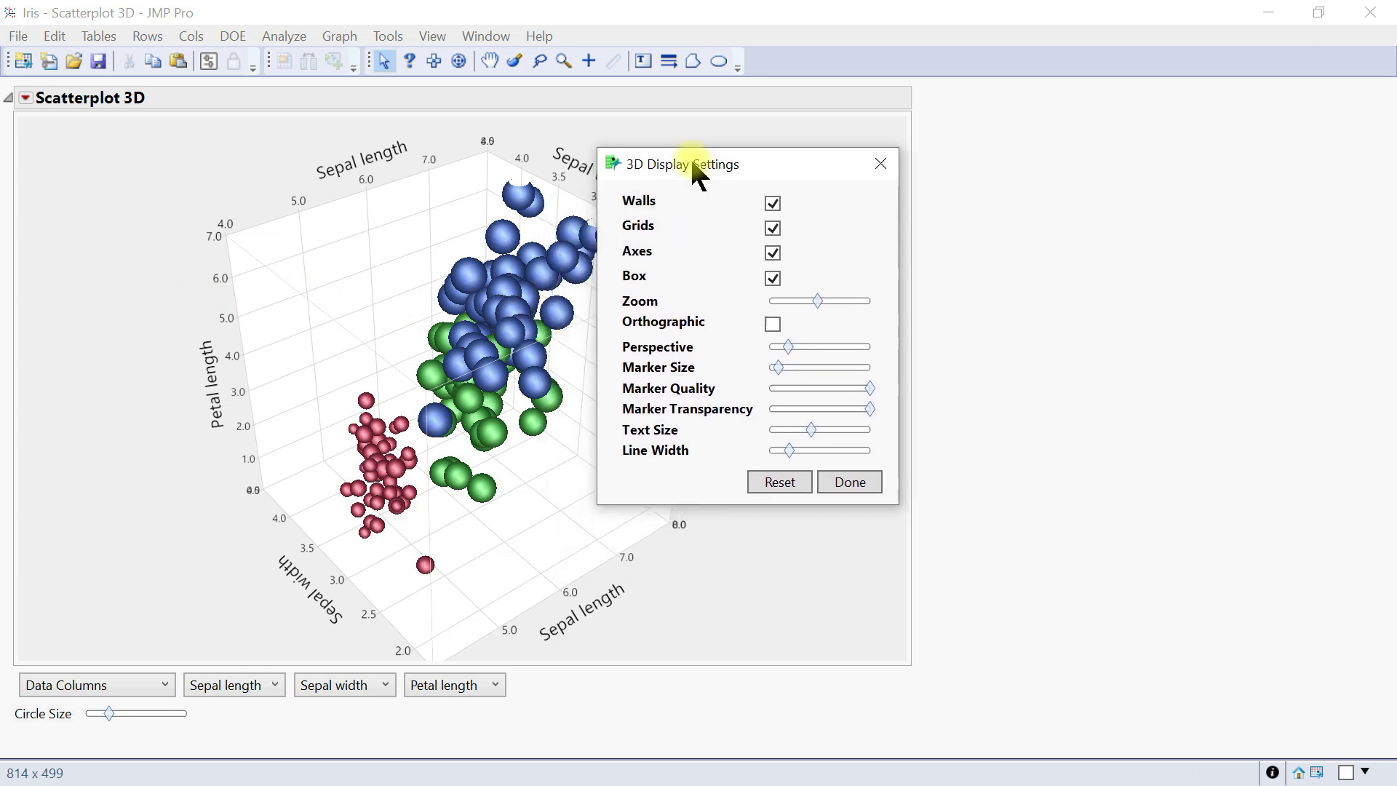
click(773, 205)
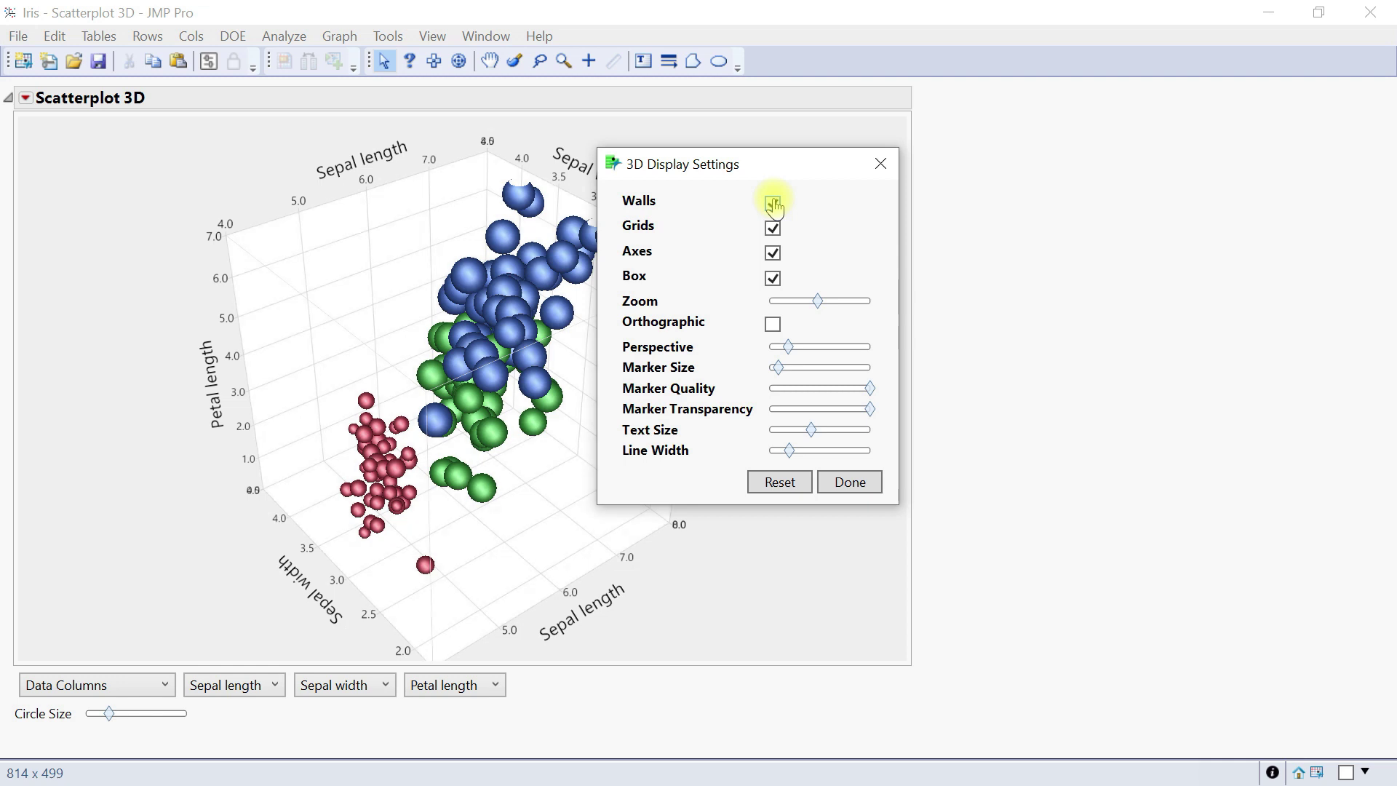
click(772, 229)
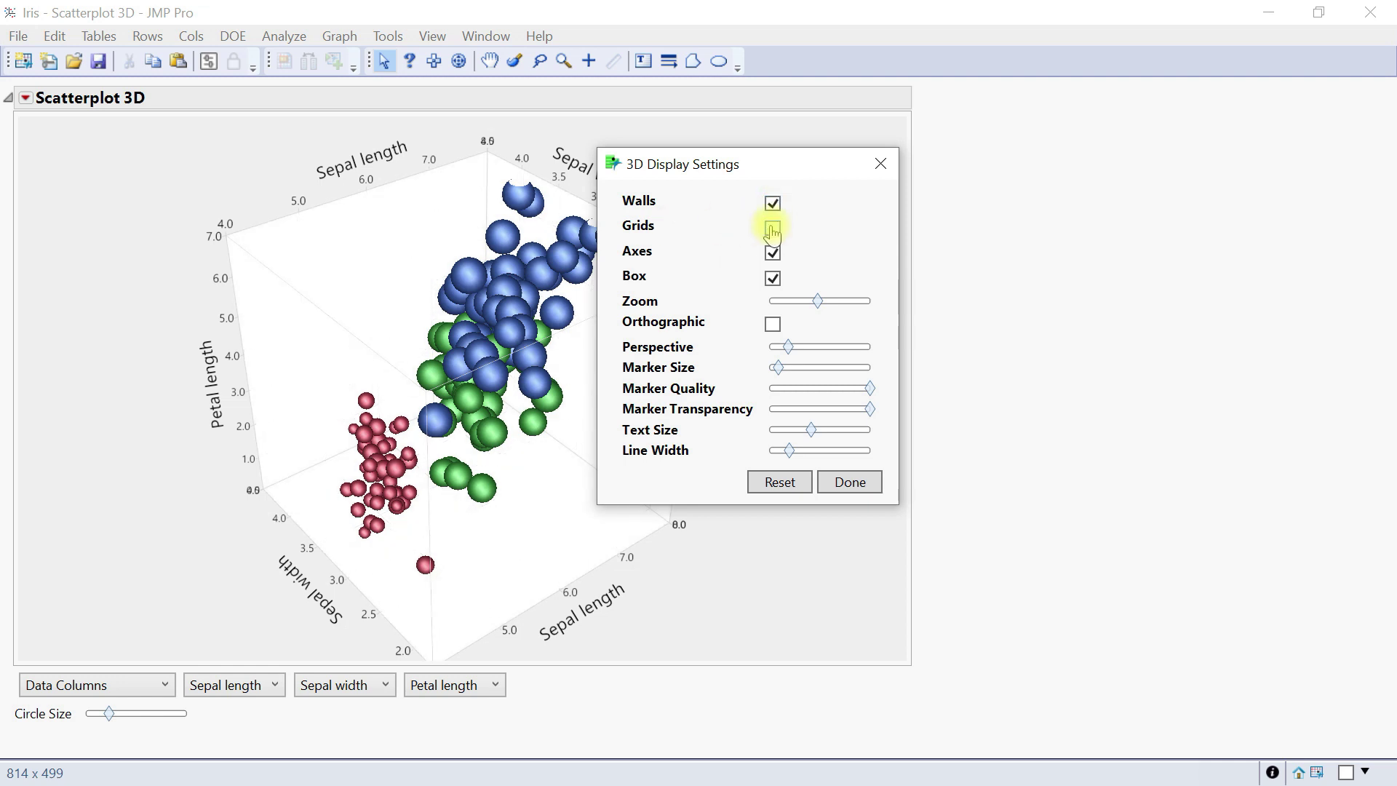
click(773, 253)
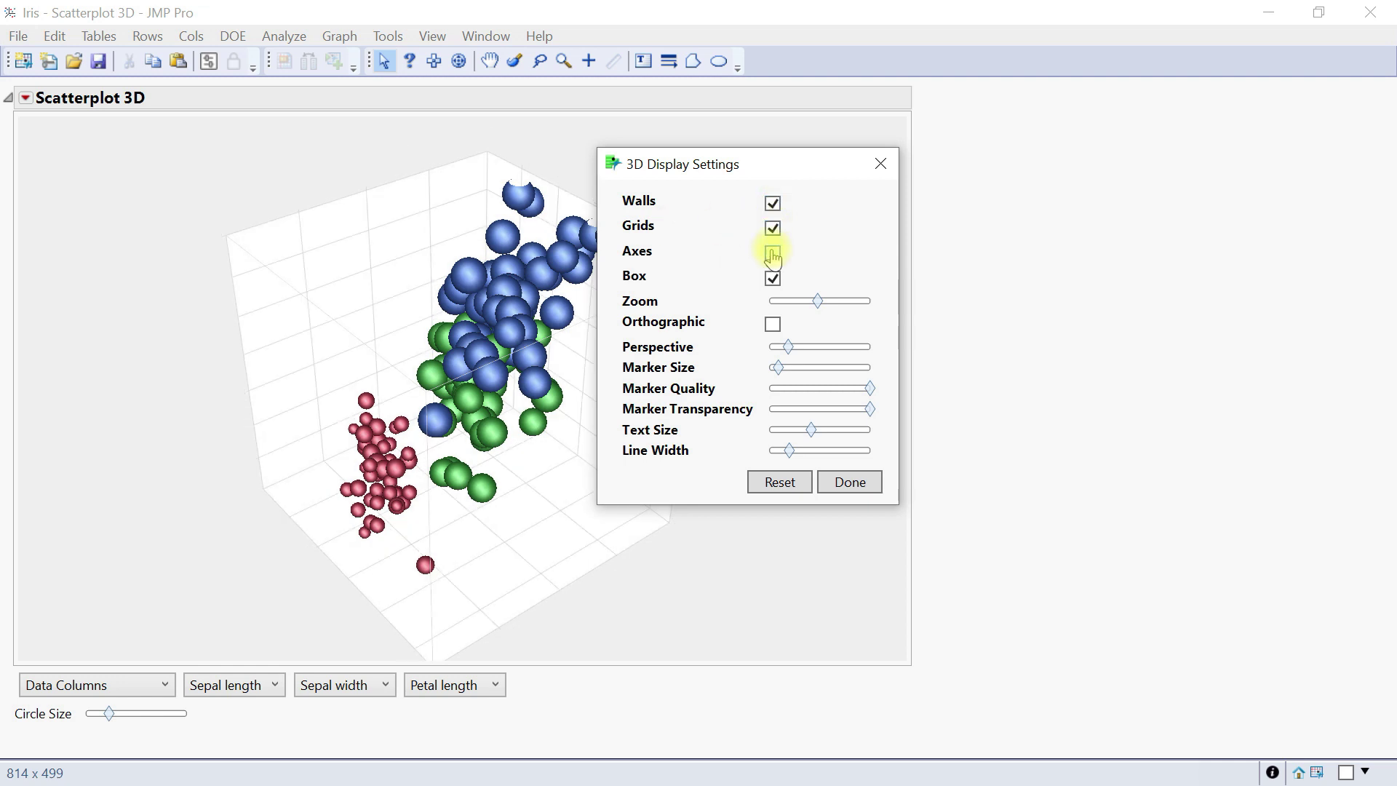
click(773, 253)
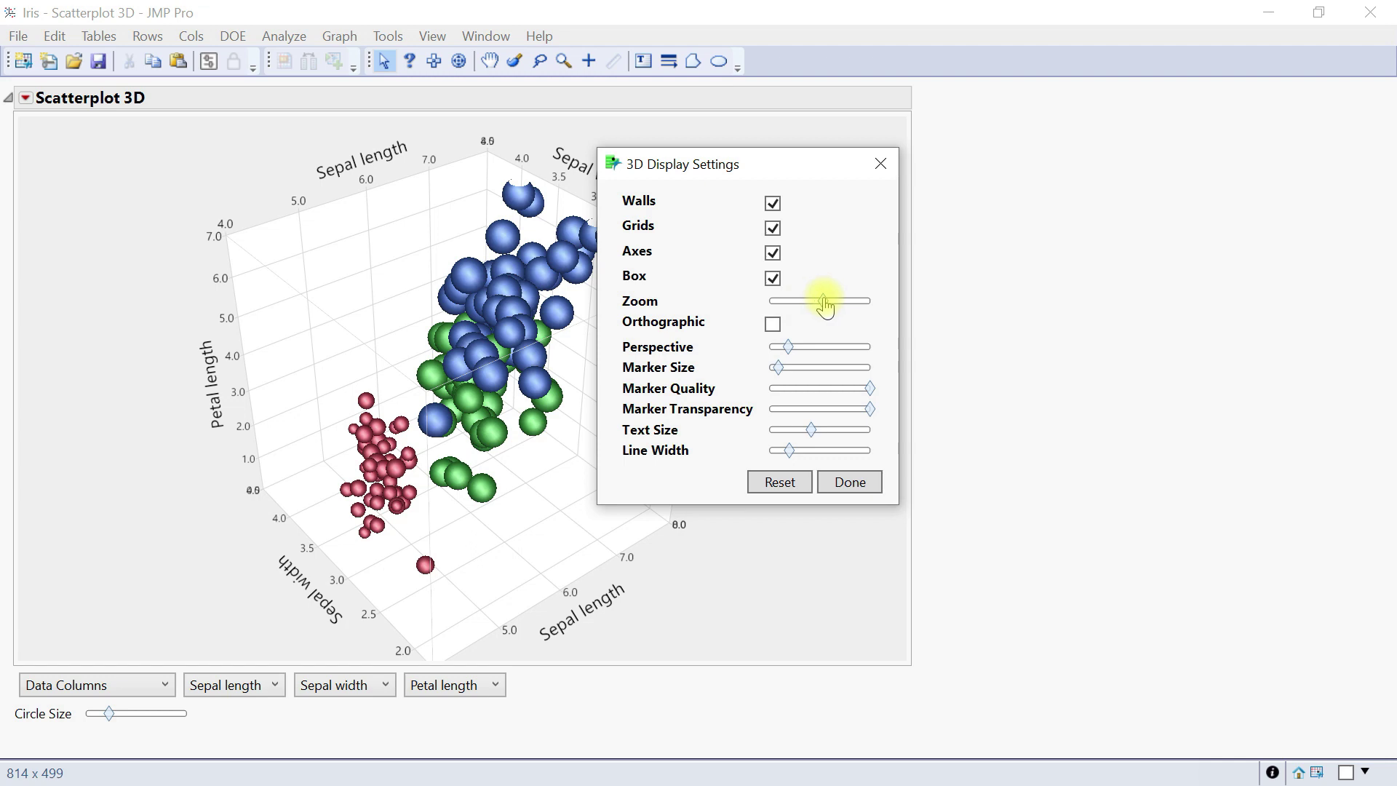
- Zoom closer, use perspective, enlarge markers, add slight transparency and thicken grid lines
drag(825, 302, 811, 303)
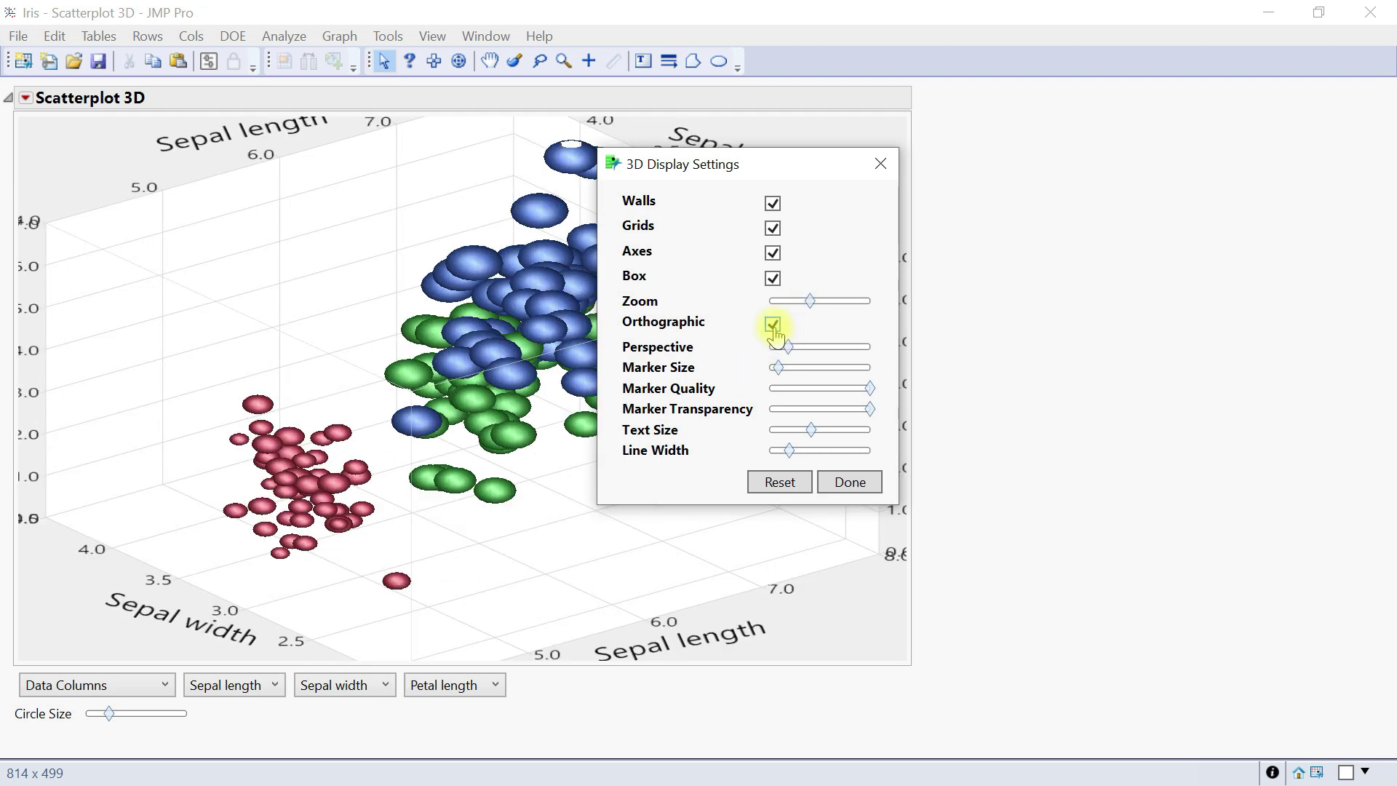
click(773, 328)
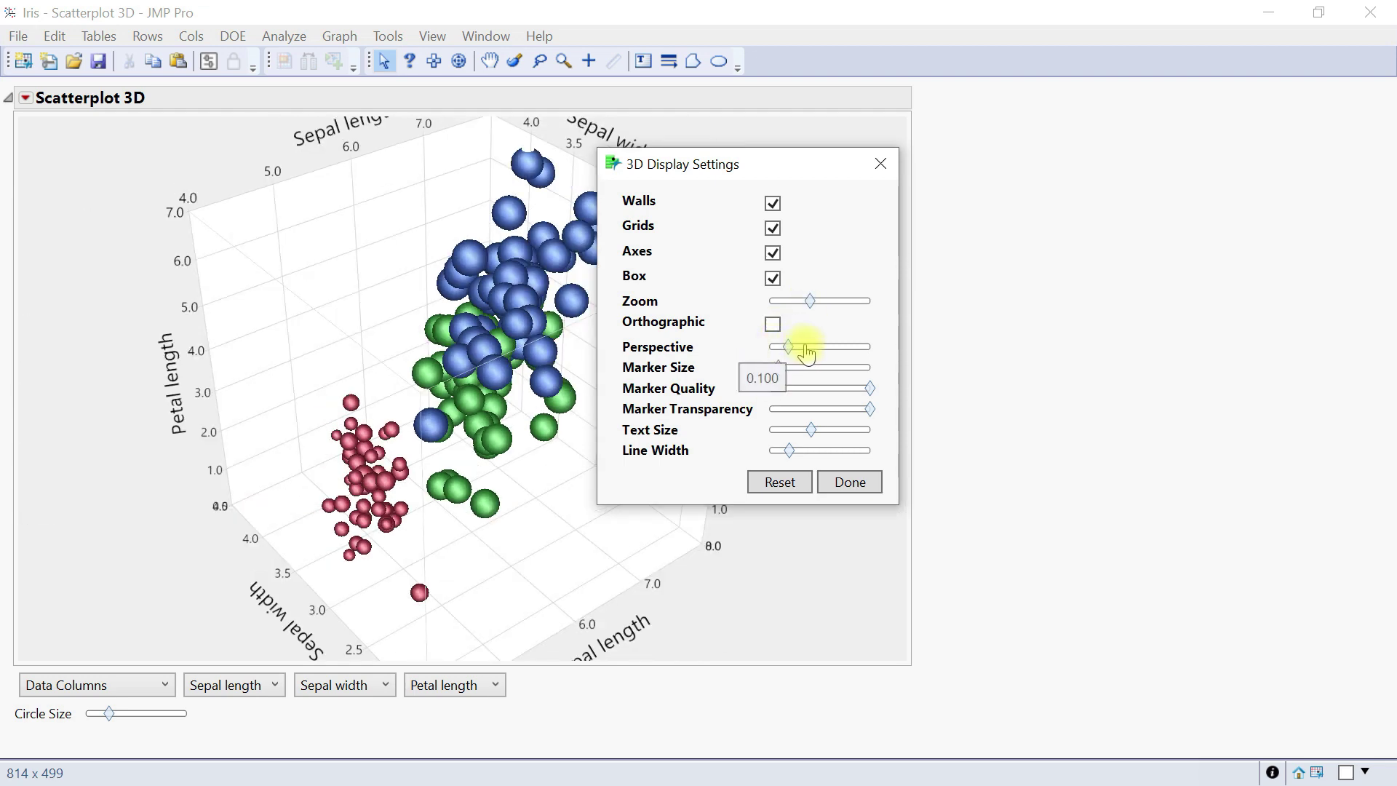
drag(781, 375, 780, 368)
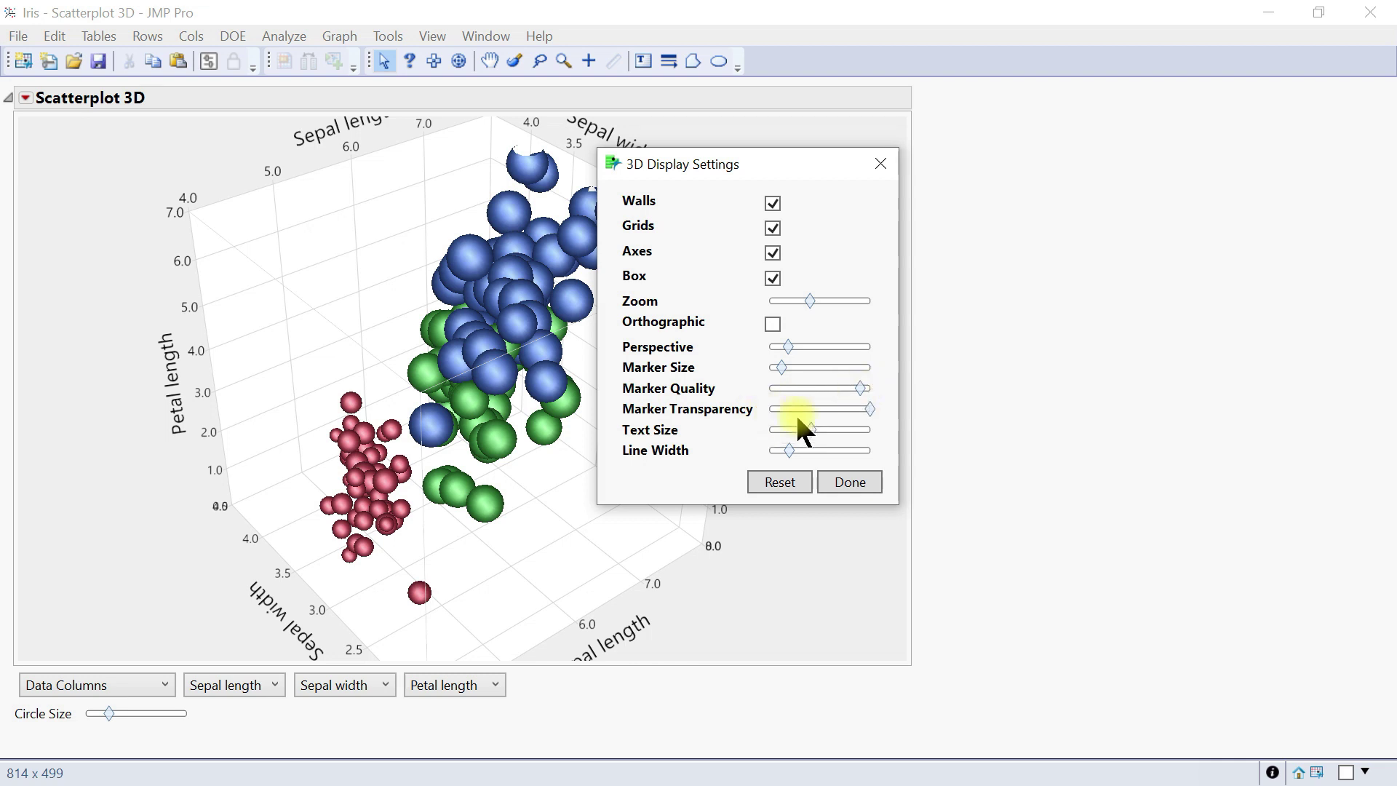
mouse_move(865, 410)
mouse_down()
mouse_move(837, 407)
mouse_move(868, 408)
mouse_up()
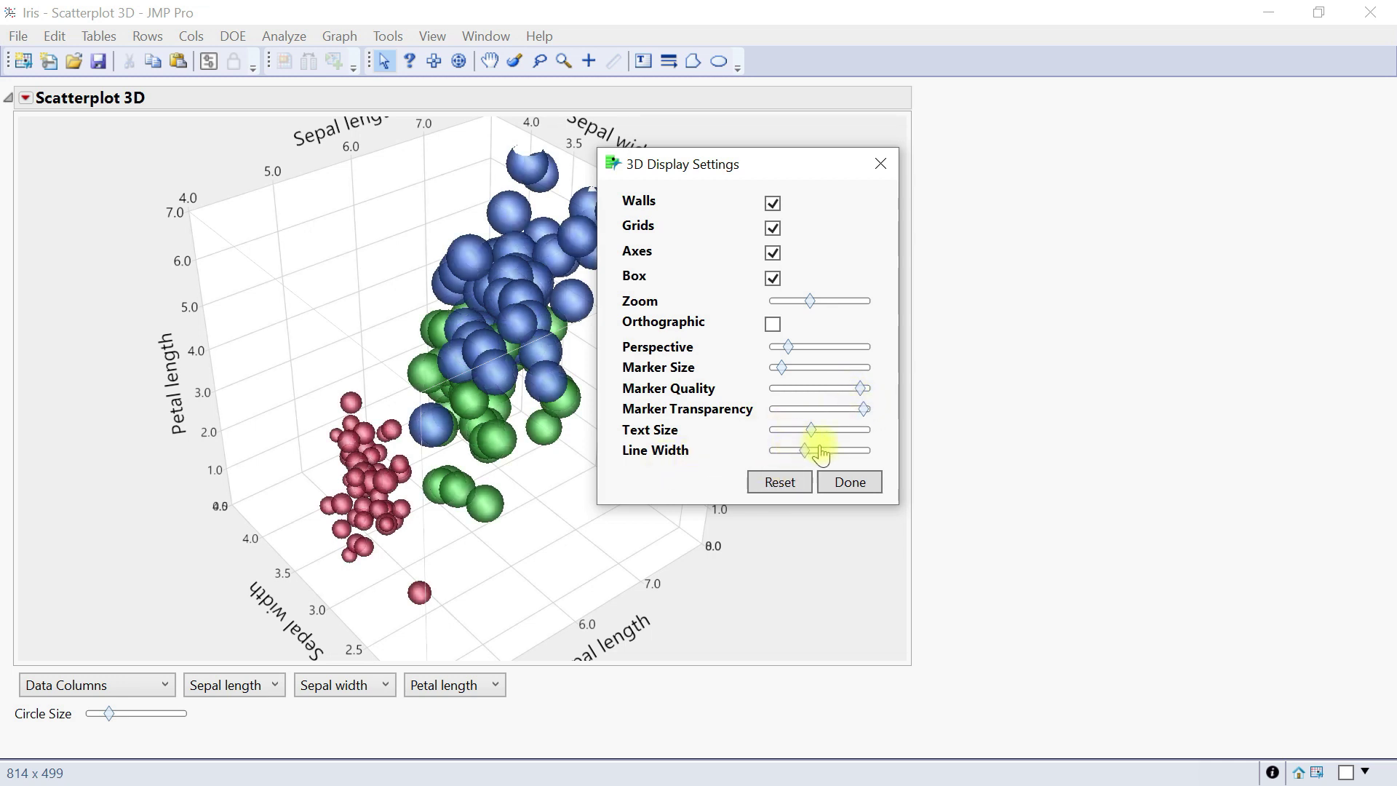
drag(824, 455, 830, 455)
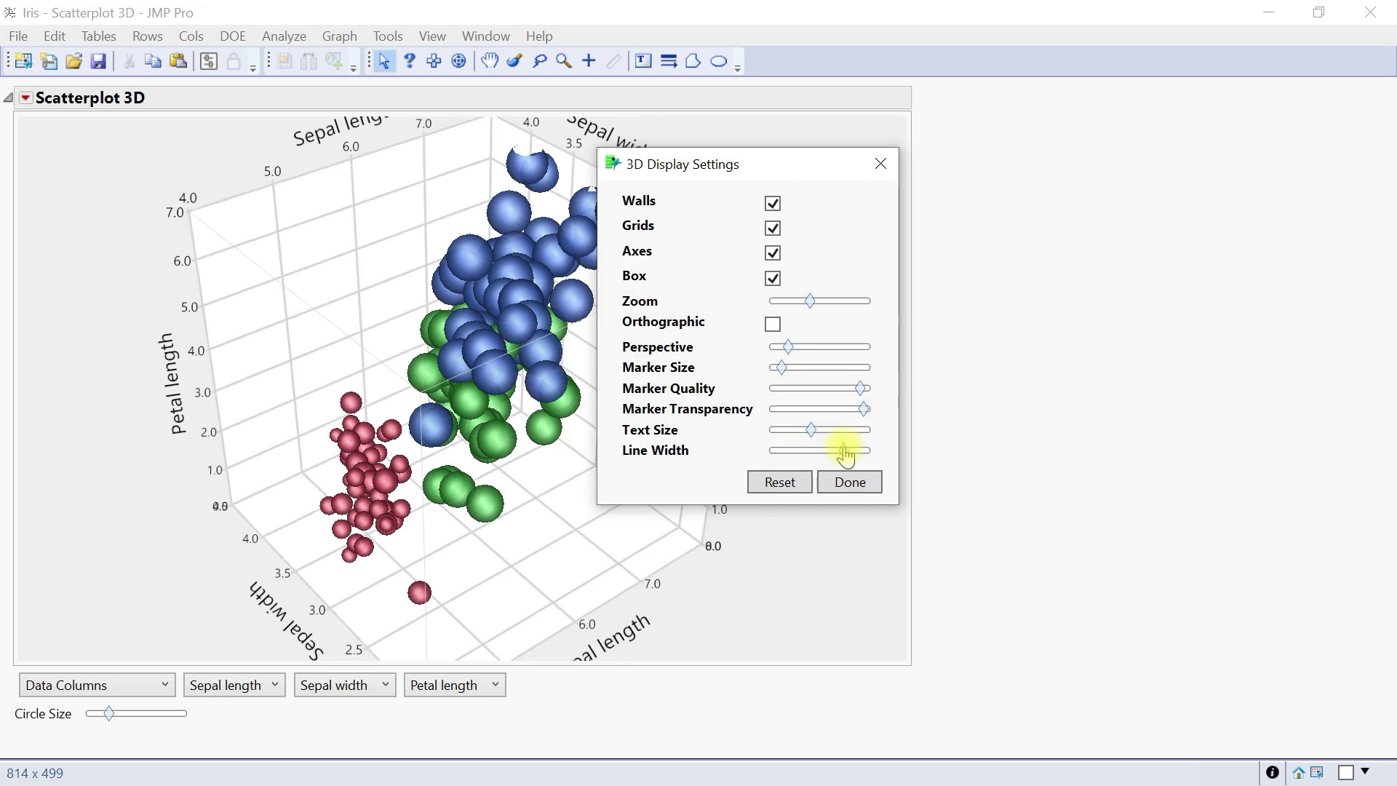
- Close the display settings and browse the 3D plot's options without changes
click(850, 482)
right_click(614, 383)
click(486, 364)
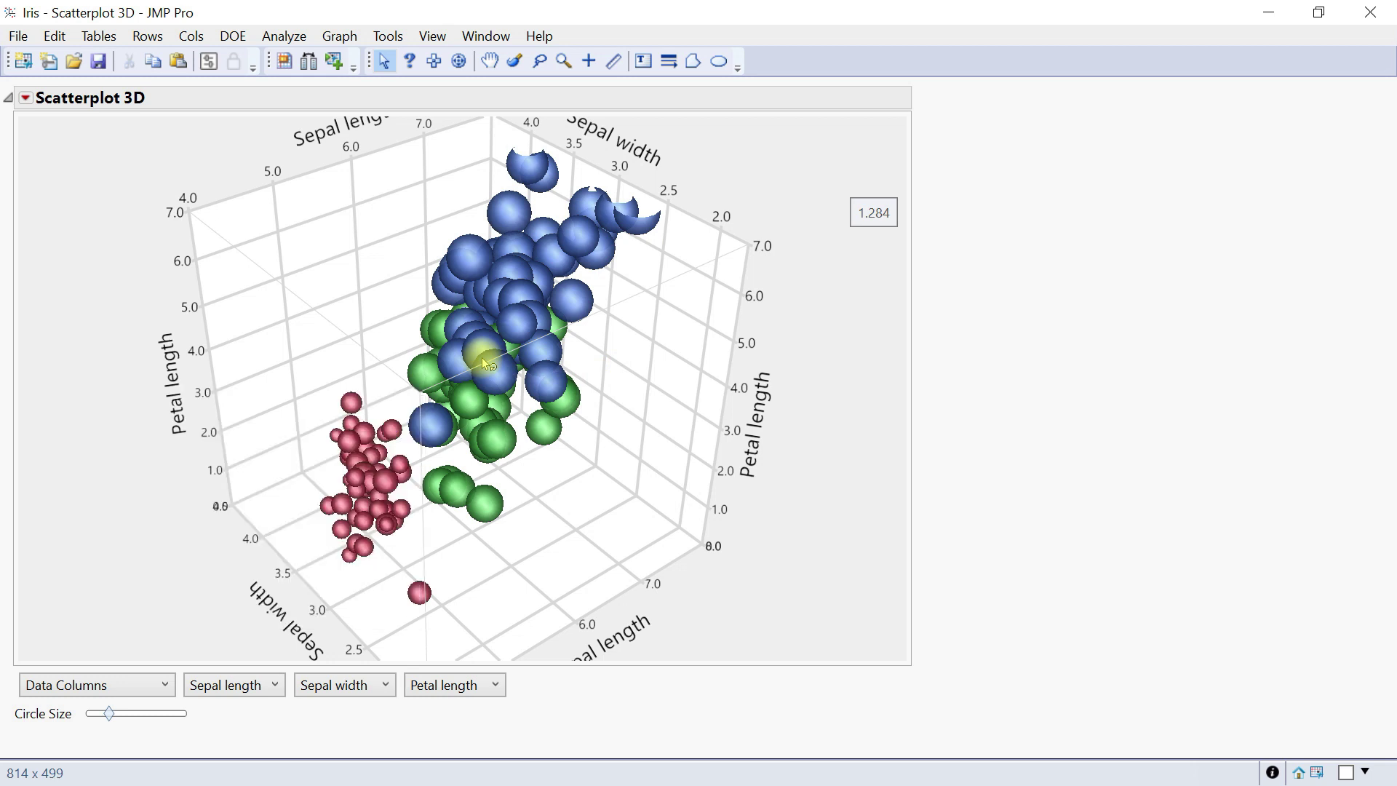
right_click(486, 364)
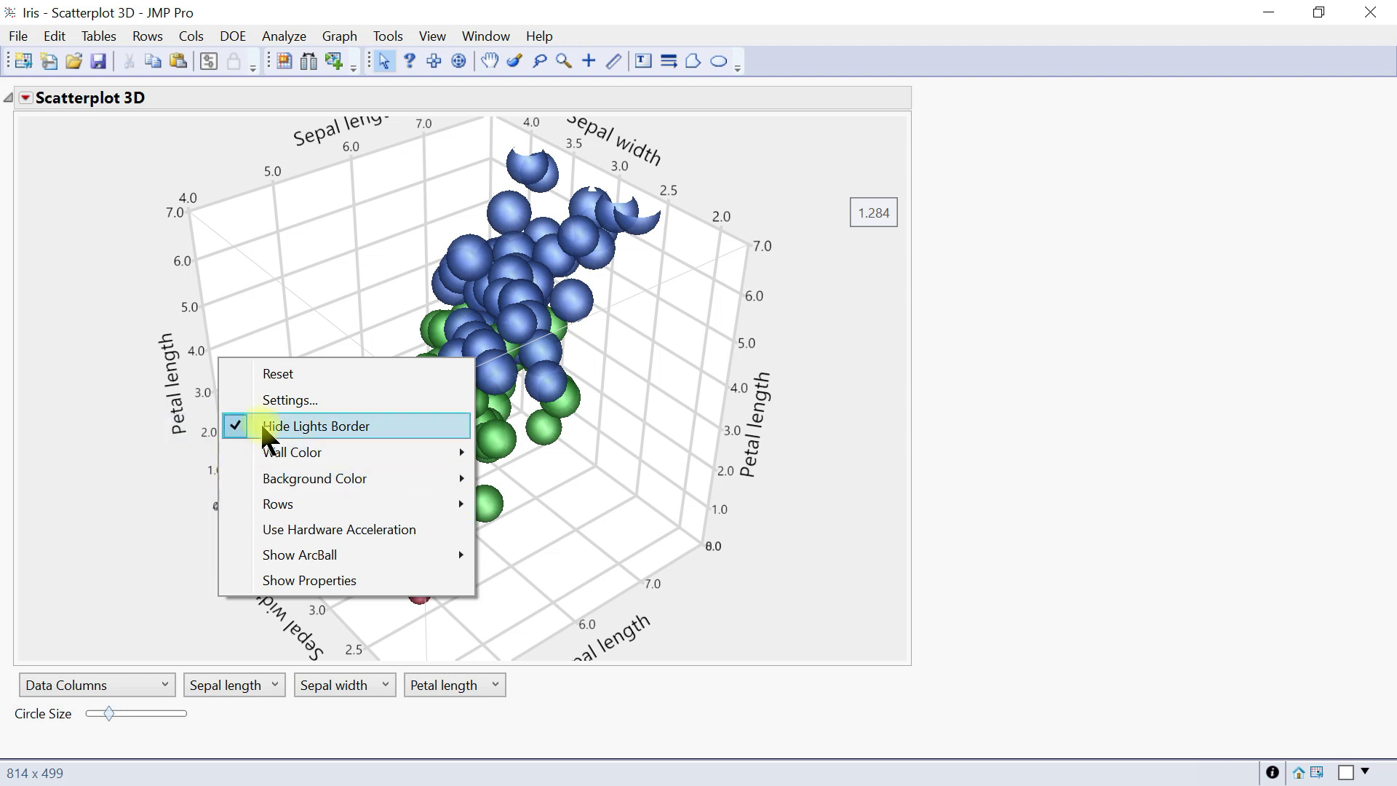
mouse_move(329, 458)
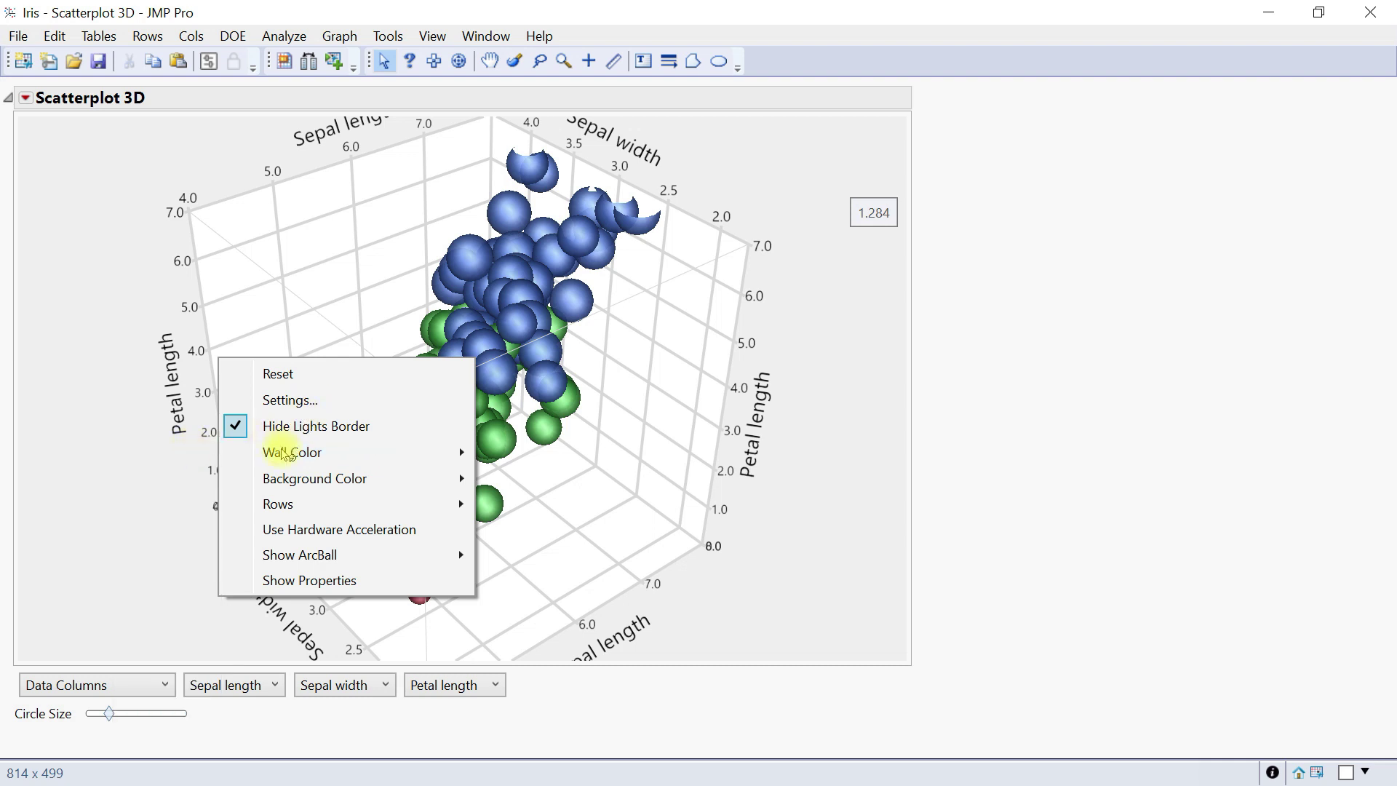
key(Escape)
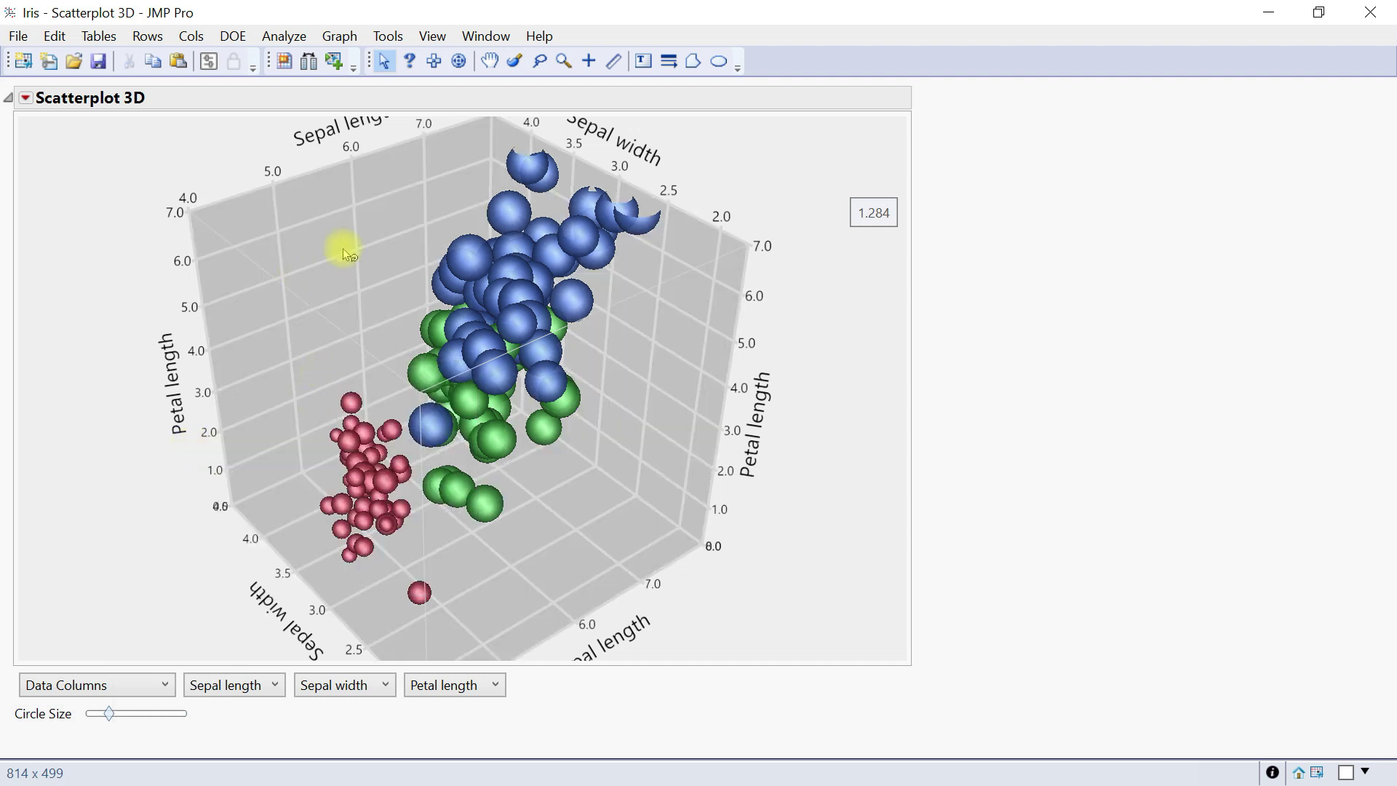
right_click(342, 249)
mouse_move(253, 342)
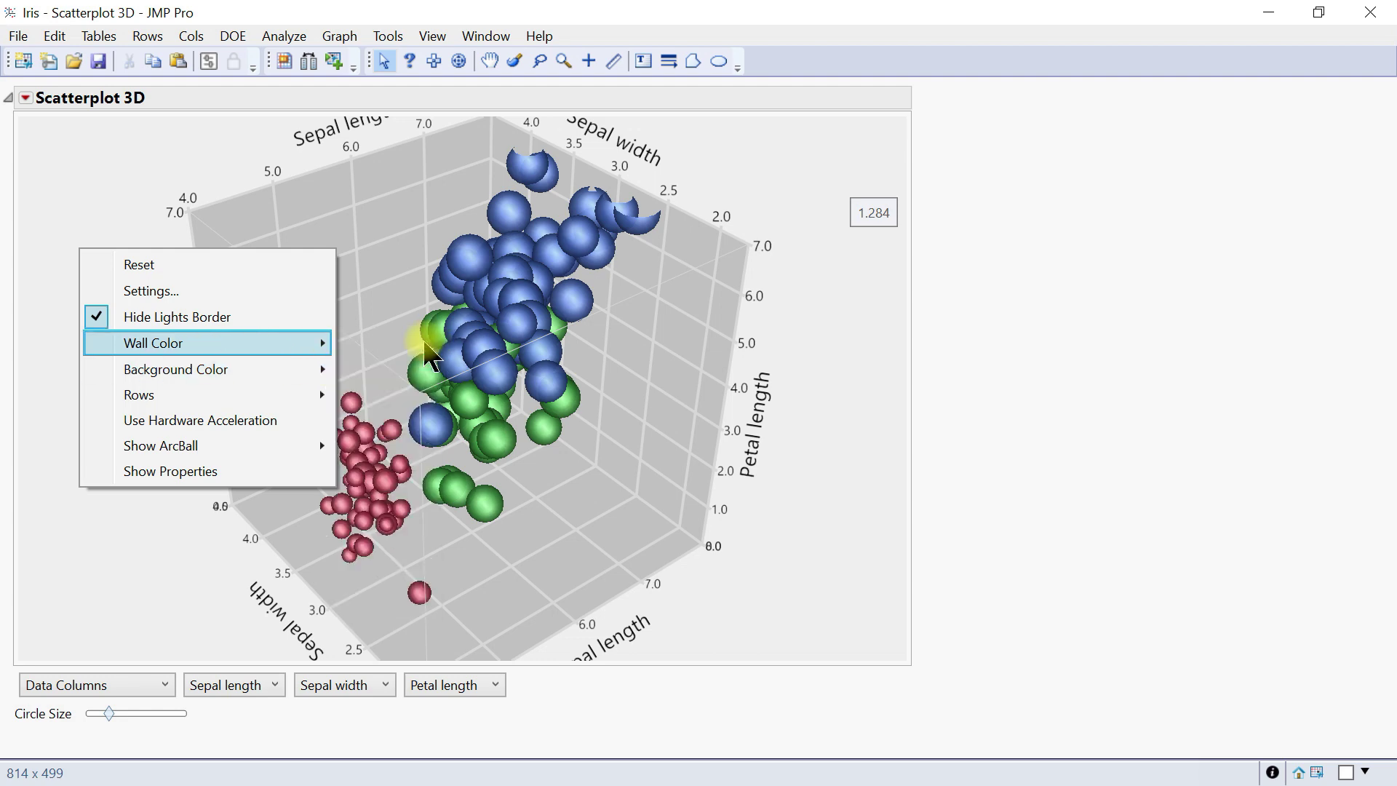
click(428, 351)
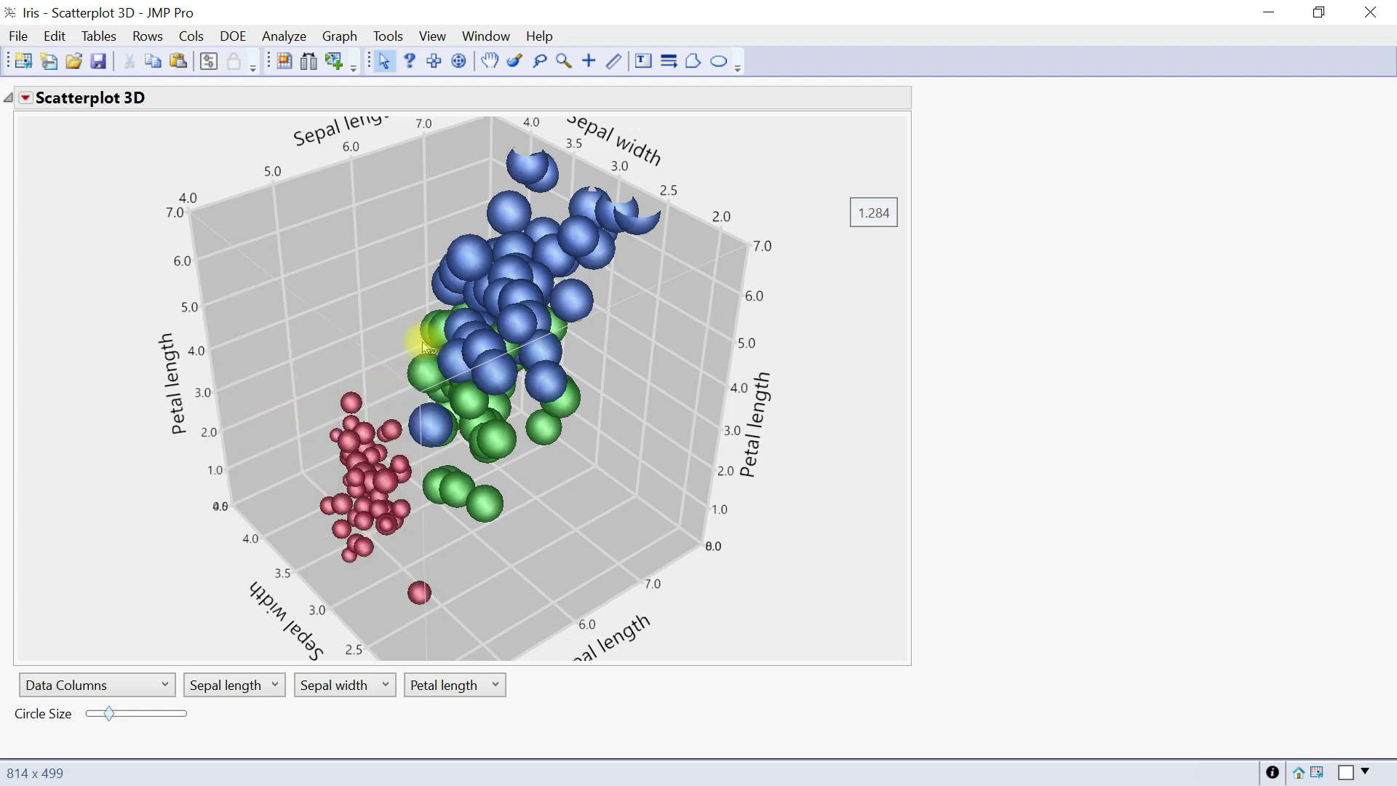
- Set the 3D scatterplot's background colour to pink
right_click(370, 259)
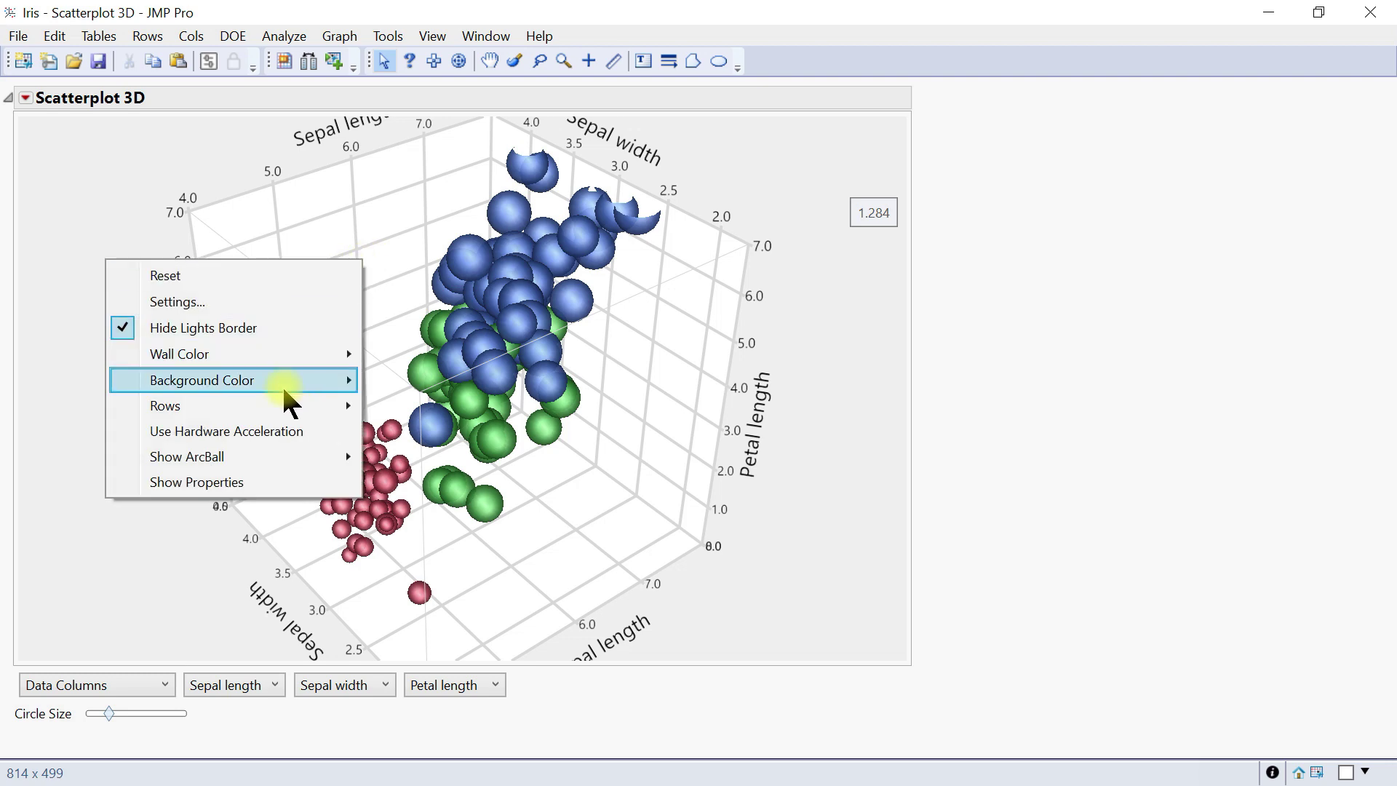
mouse_move(283, 389)
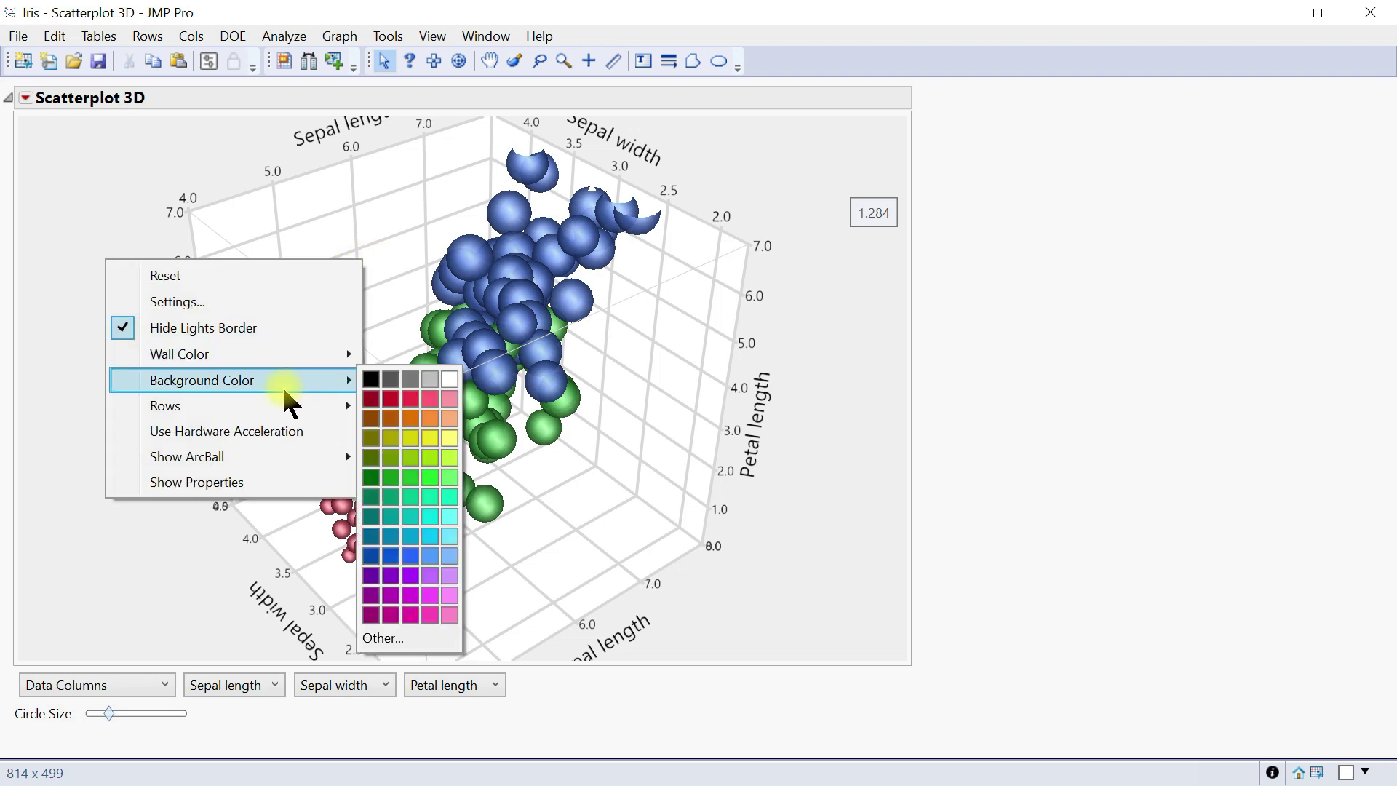
click(448, 399)
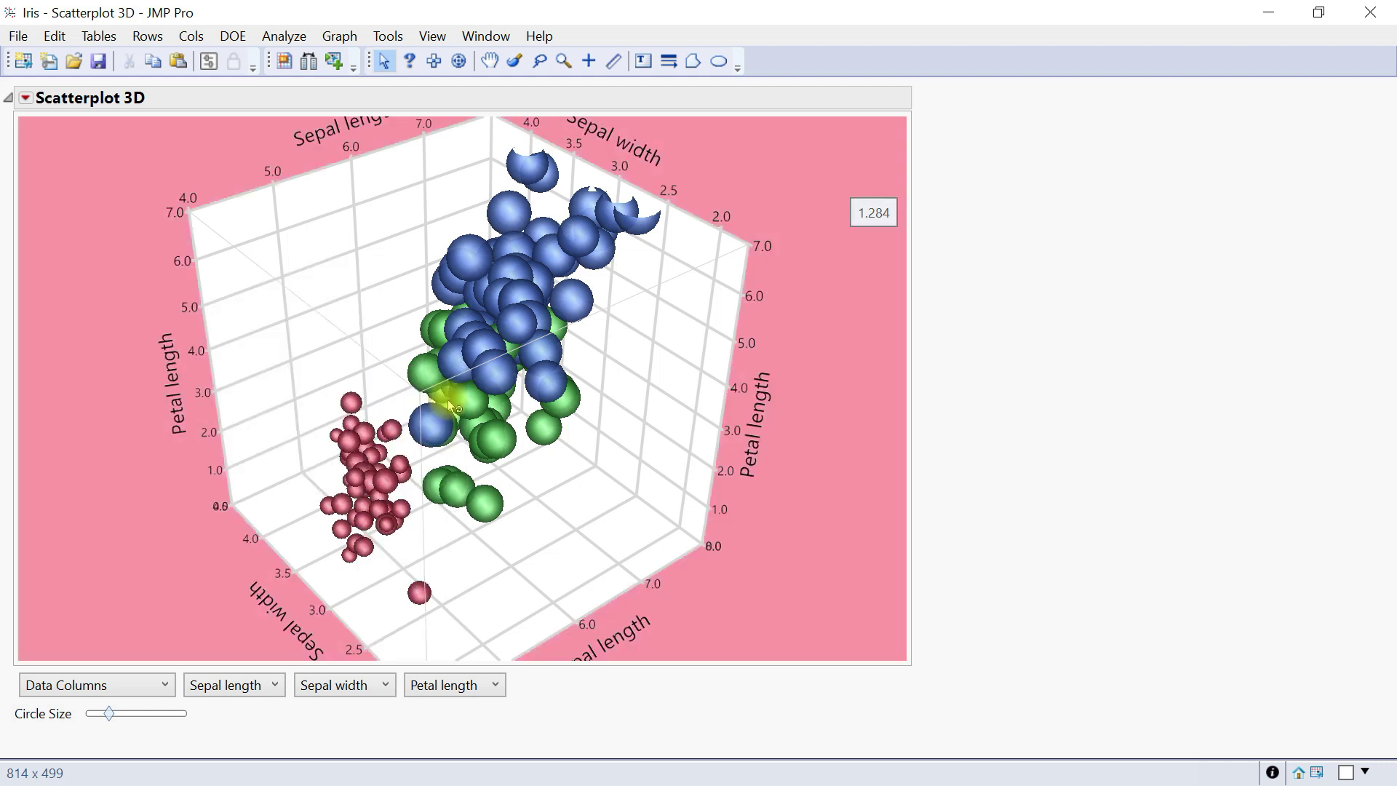
right_click(410, 284)
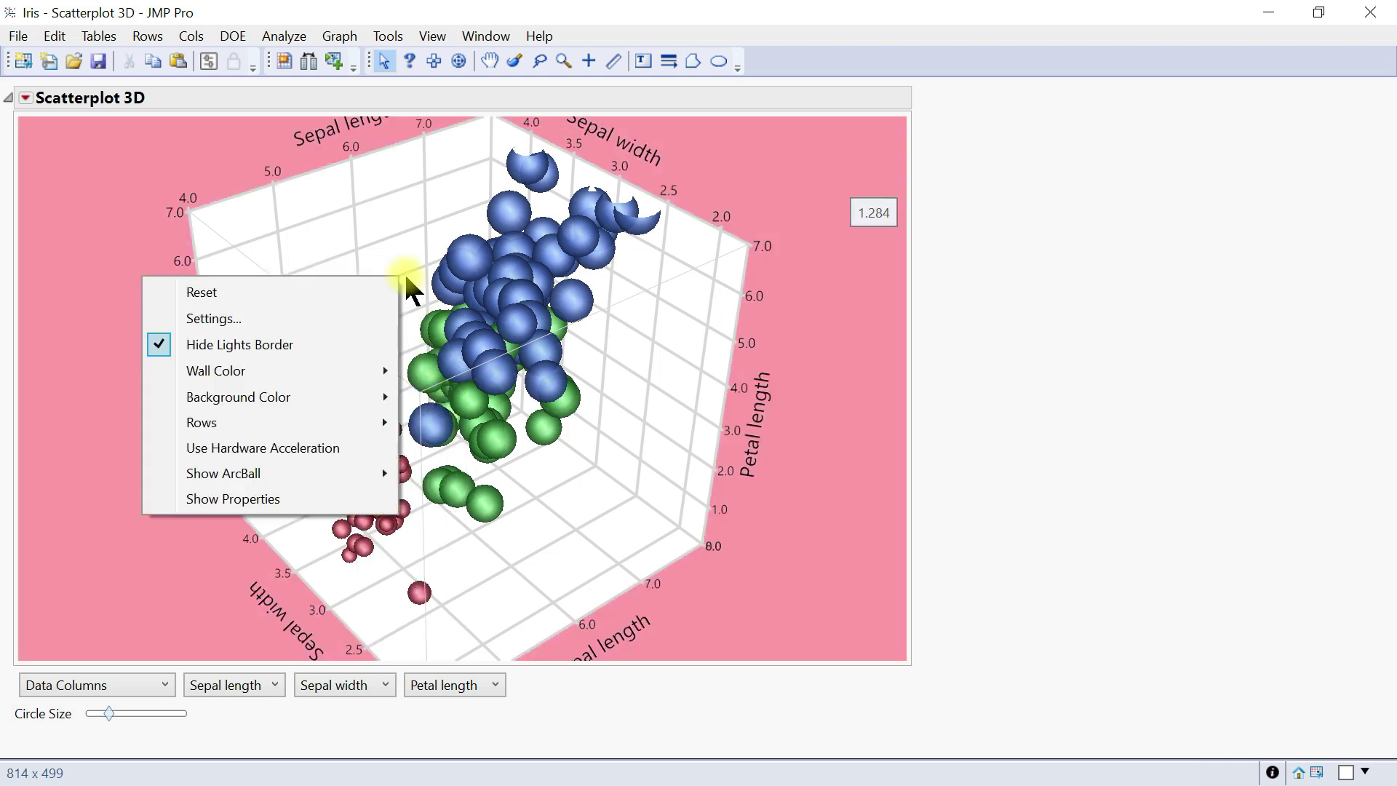
mouse_move(349, 418)
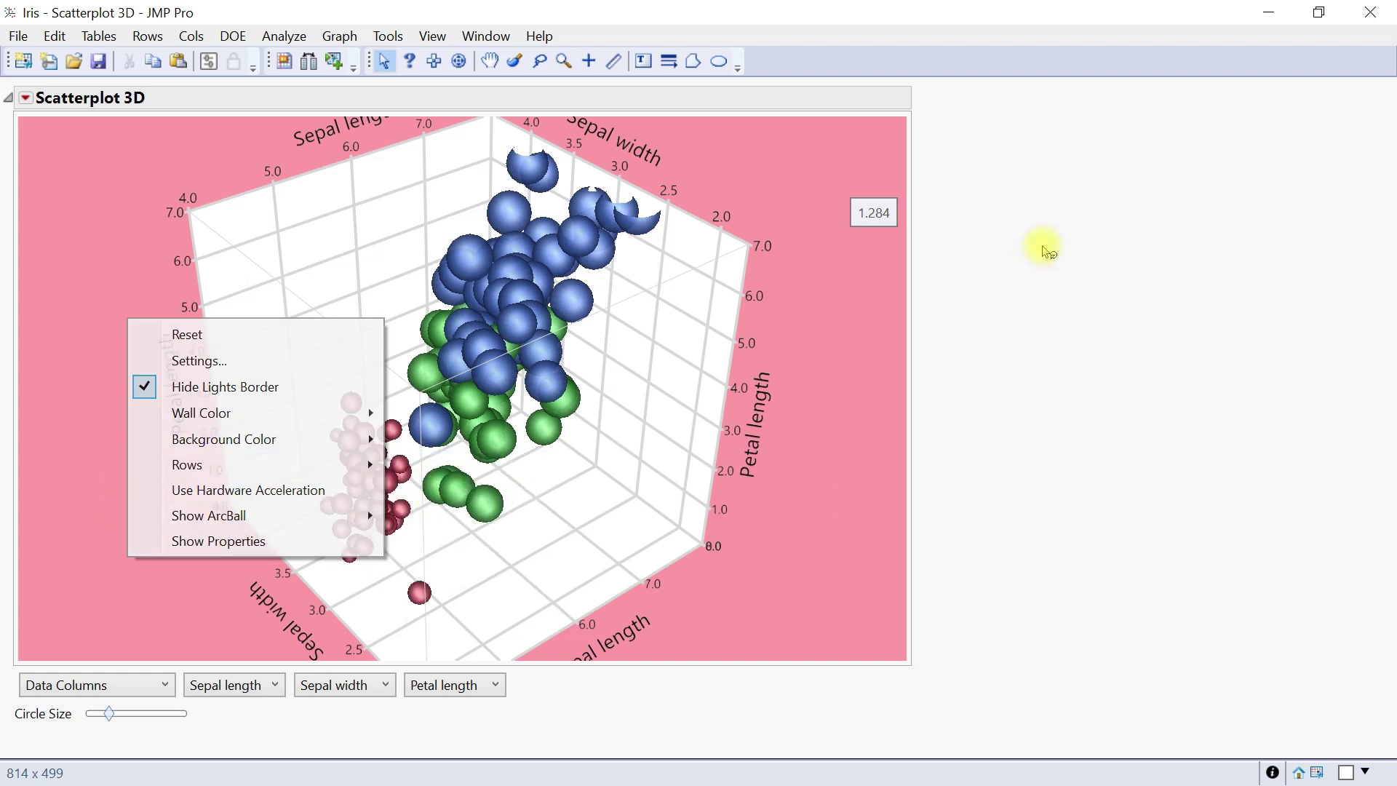
click(1044, 248)
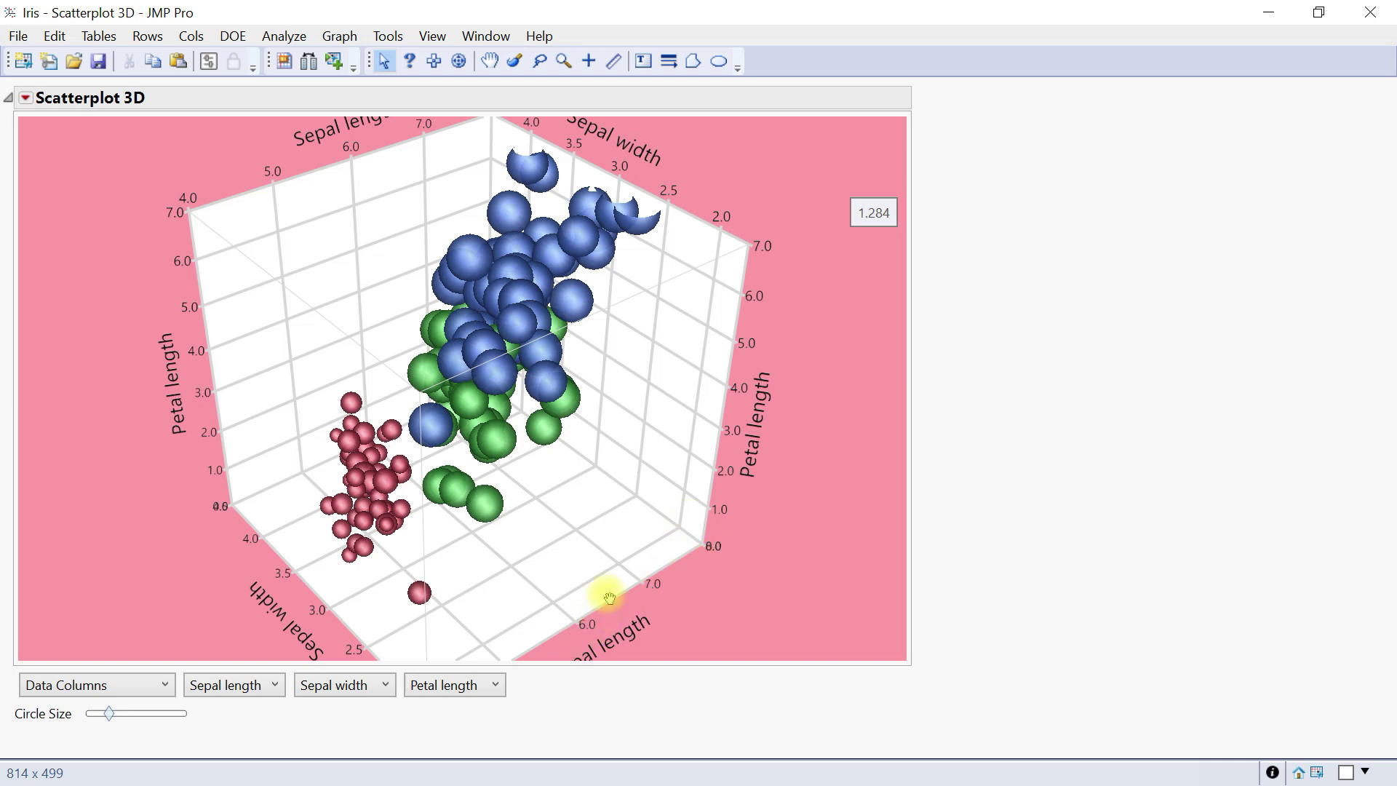
- Rotate the 3D scatterplot slightly up and to the right near the Sepal length axis
drag(584, 630, 580, 611)
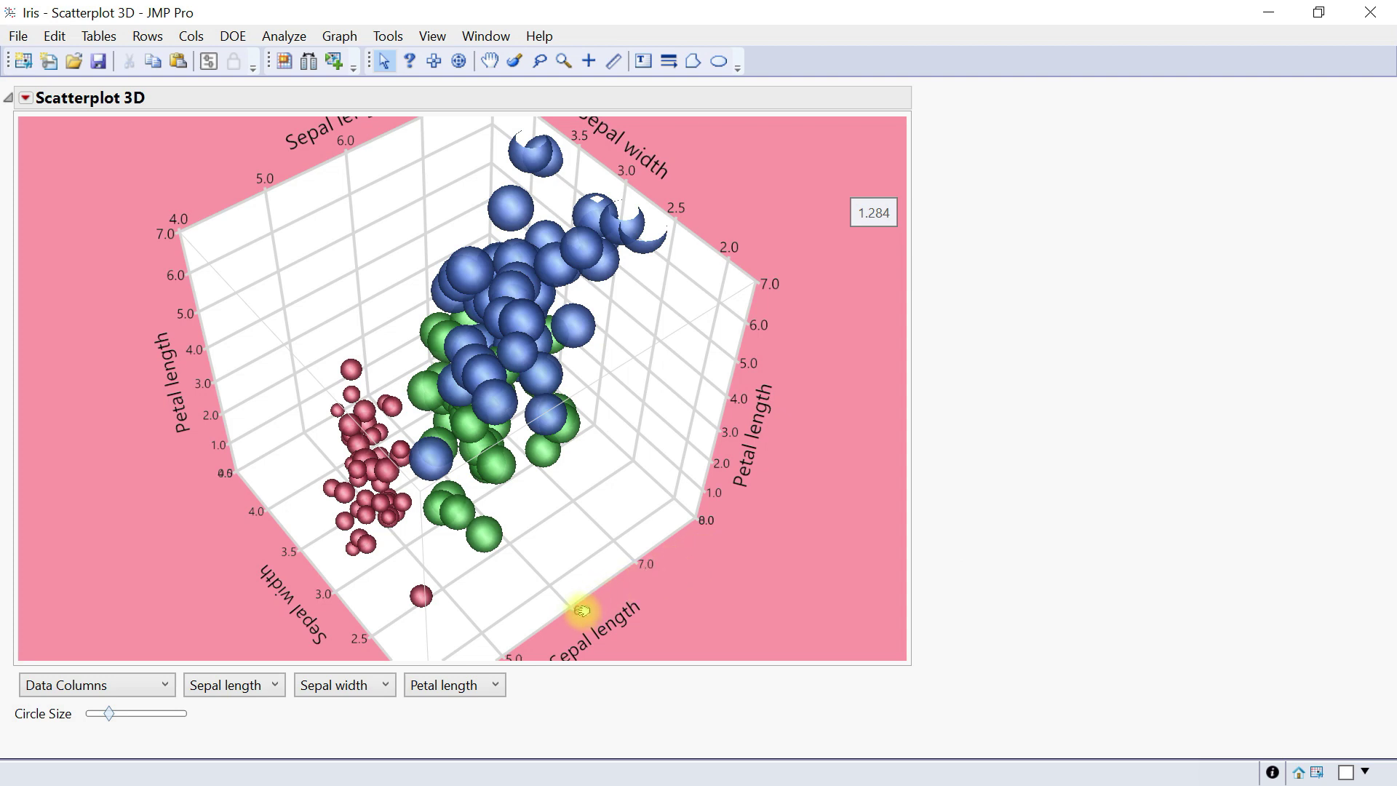
mouse_move(610, 599)
mouse_down()
mouse_move(645, 580)
mouse_move(570, 599)
mouse_move(531, 636)
mouse_move(591, 606)
mouse_up()
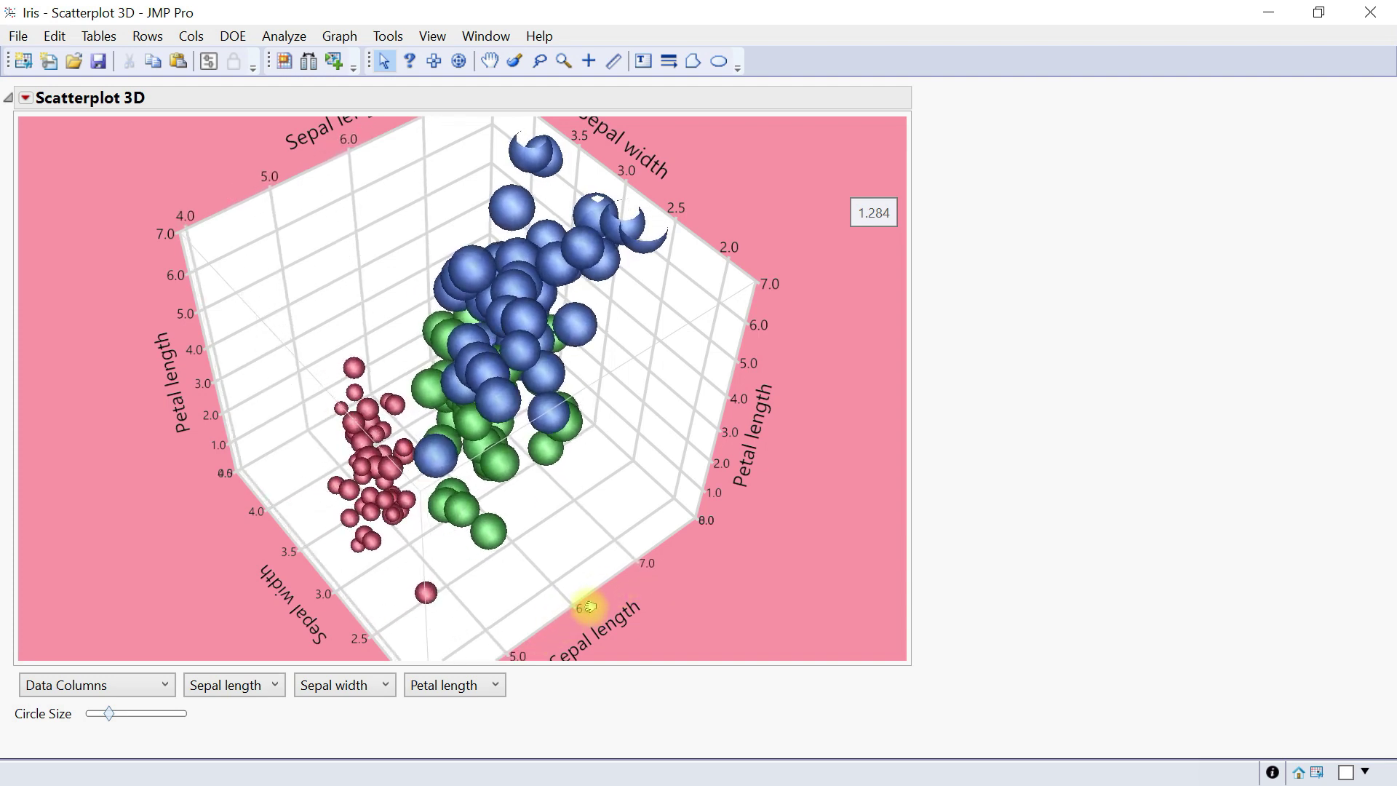
- Open the Sepal length axis settings, keeping the Linear scale and Fixed Dec format
double_click(590, 606)
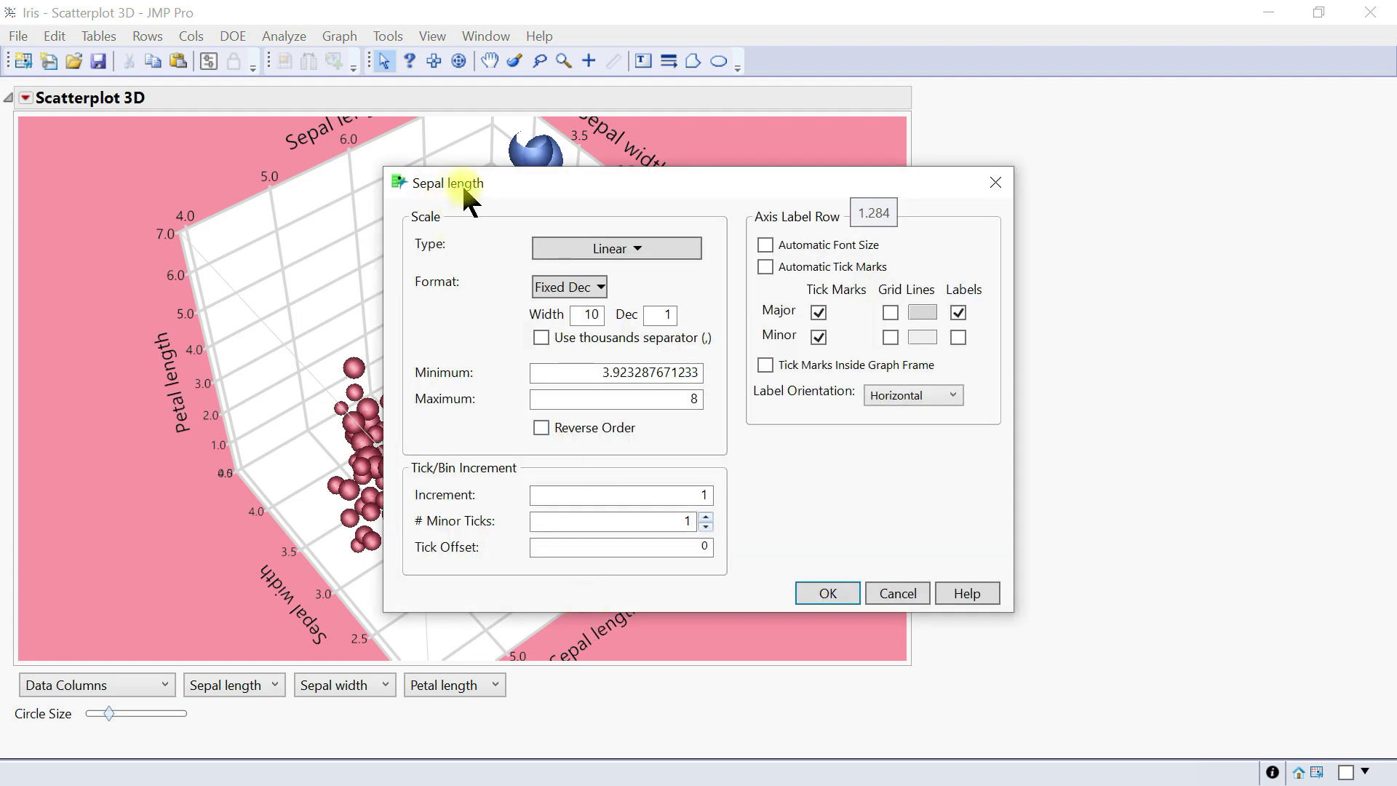
drag(544, 193, 757, 125)
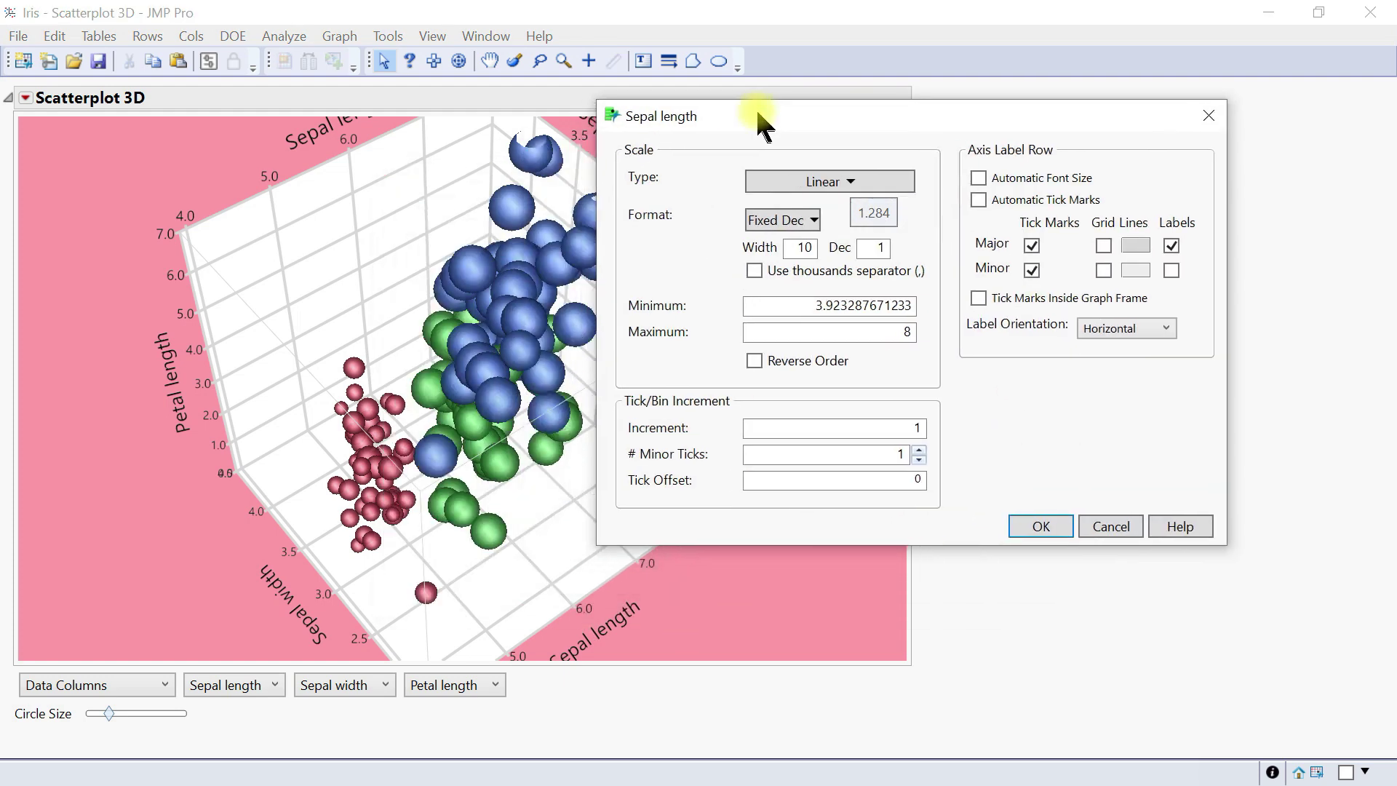
drag(651, 116, 544, 81)
click(684, 145)
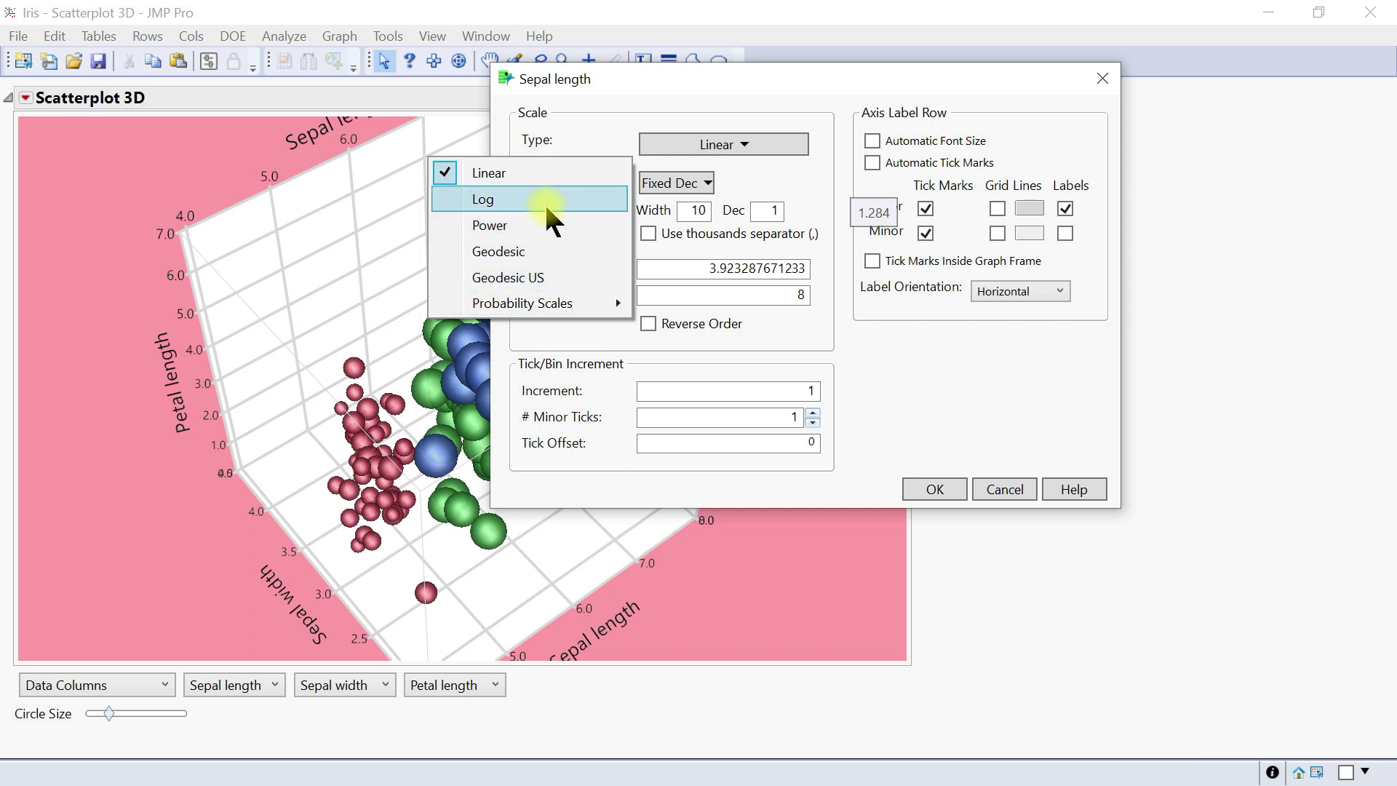
click(884, 368)
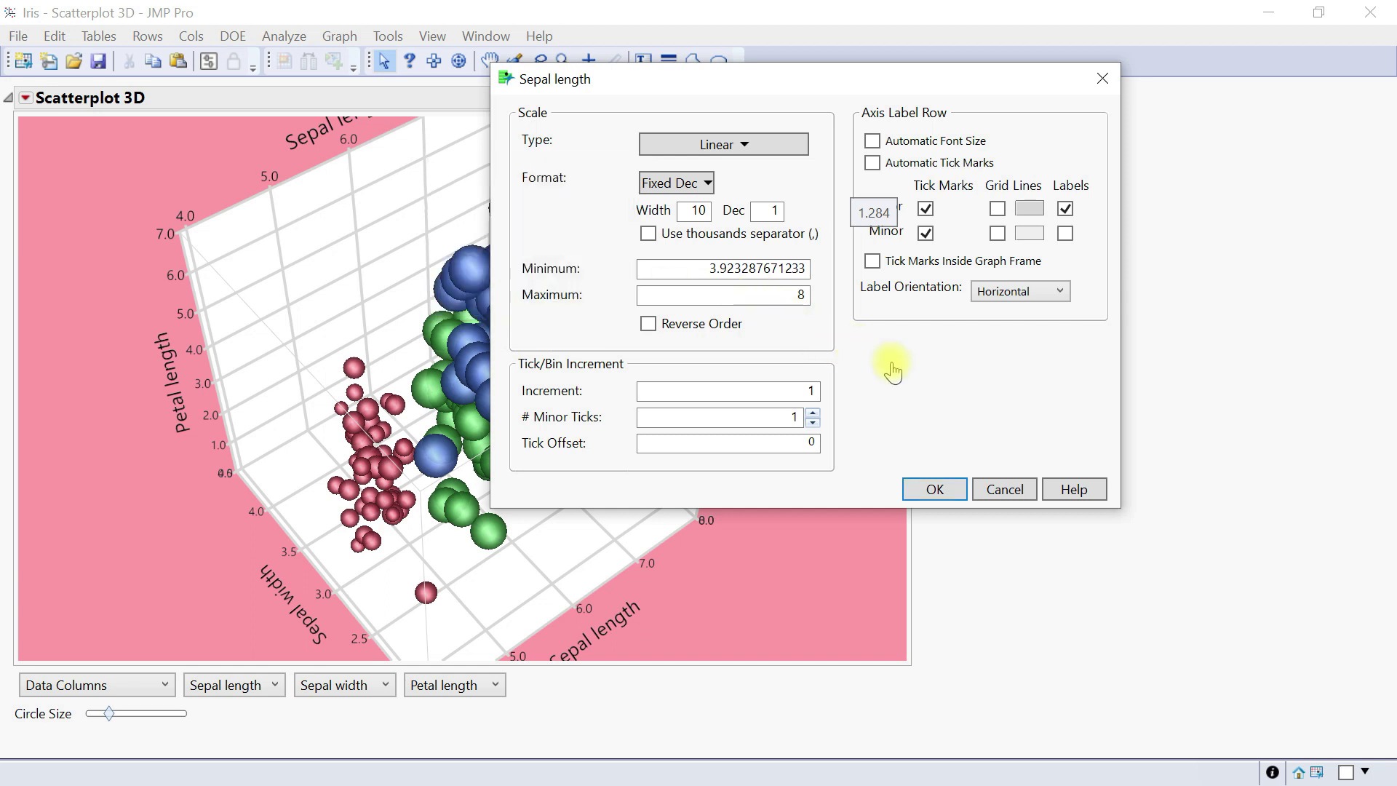
click(703, 183)
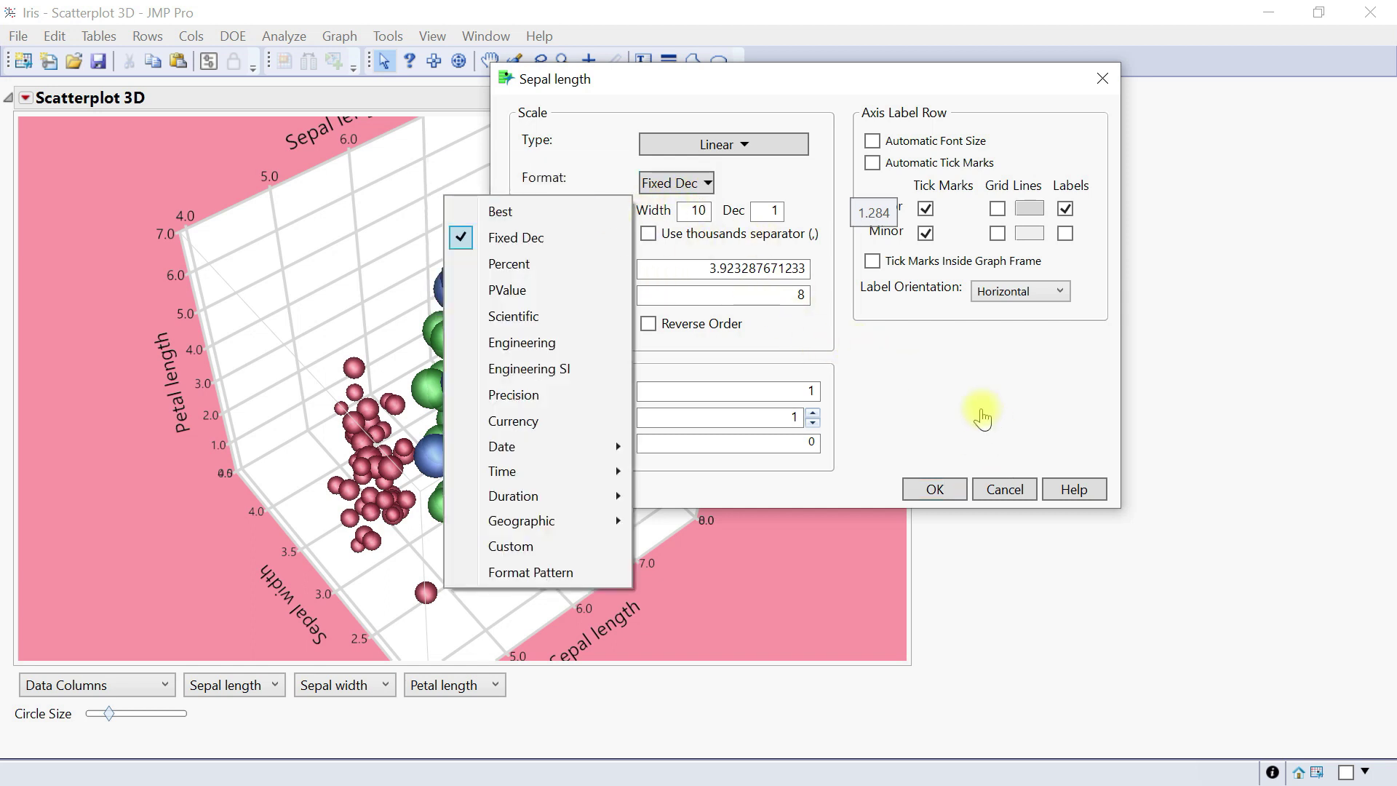
click(978, 411)
click(703, 183)
click(967, 470)
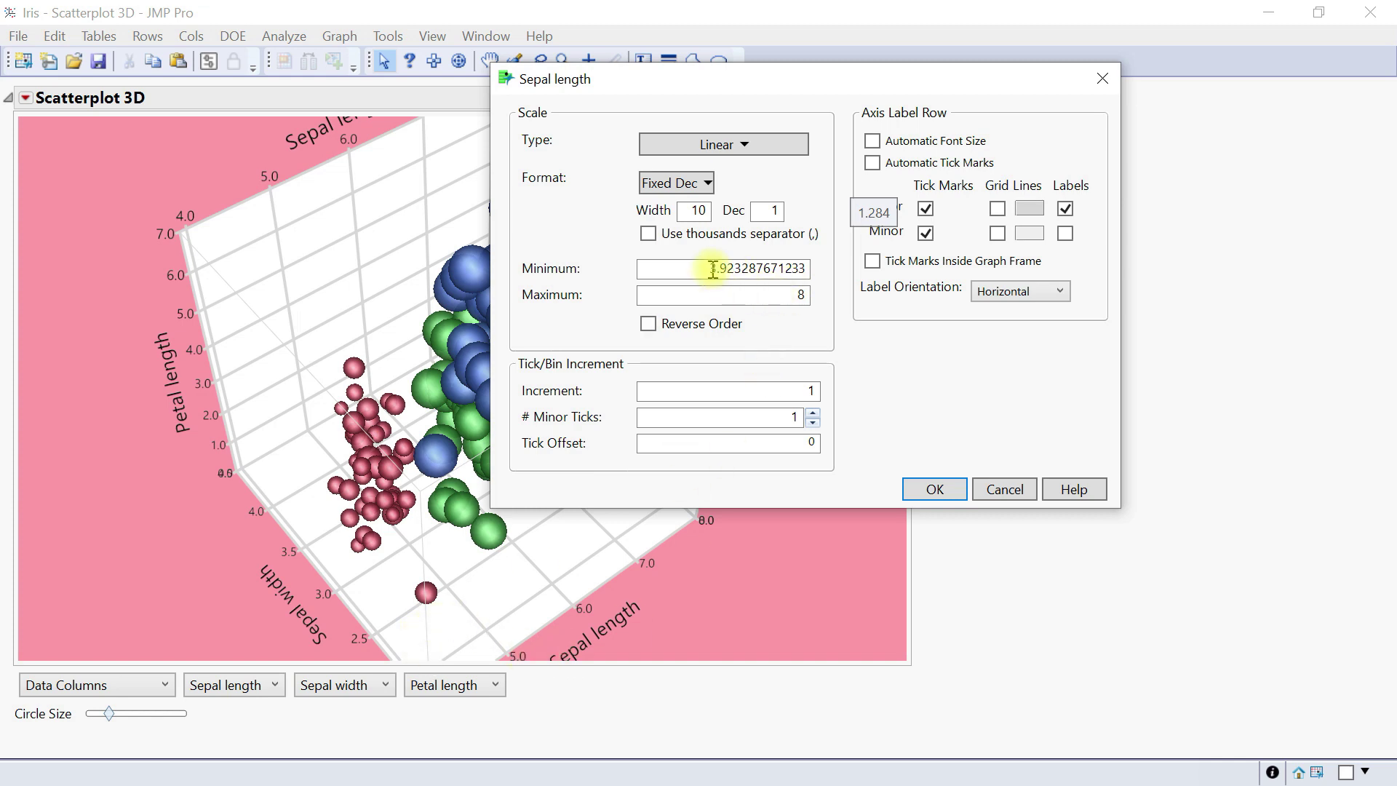
- Set the Sepal length axis Minimum to 5 and minor ticks to 0.5, then apply
drag(711, 268, 861, 250)
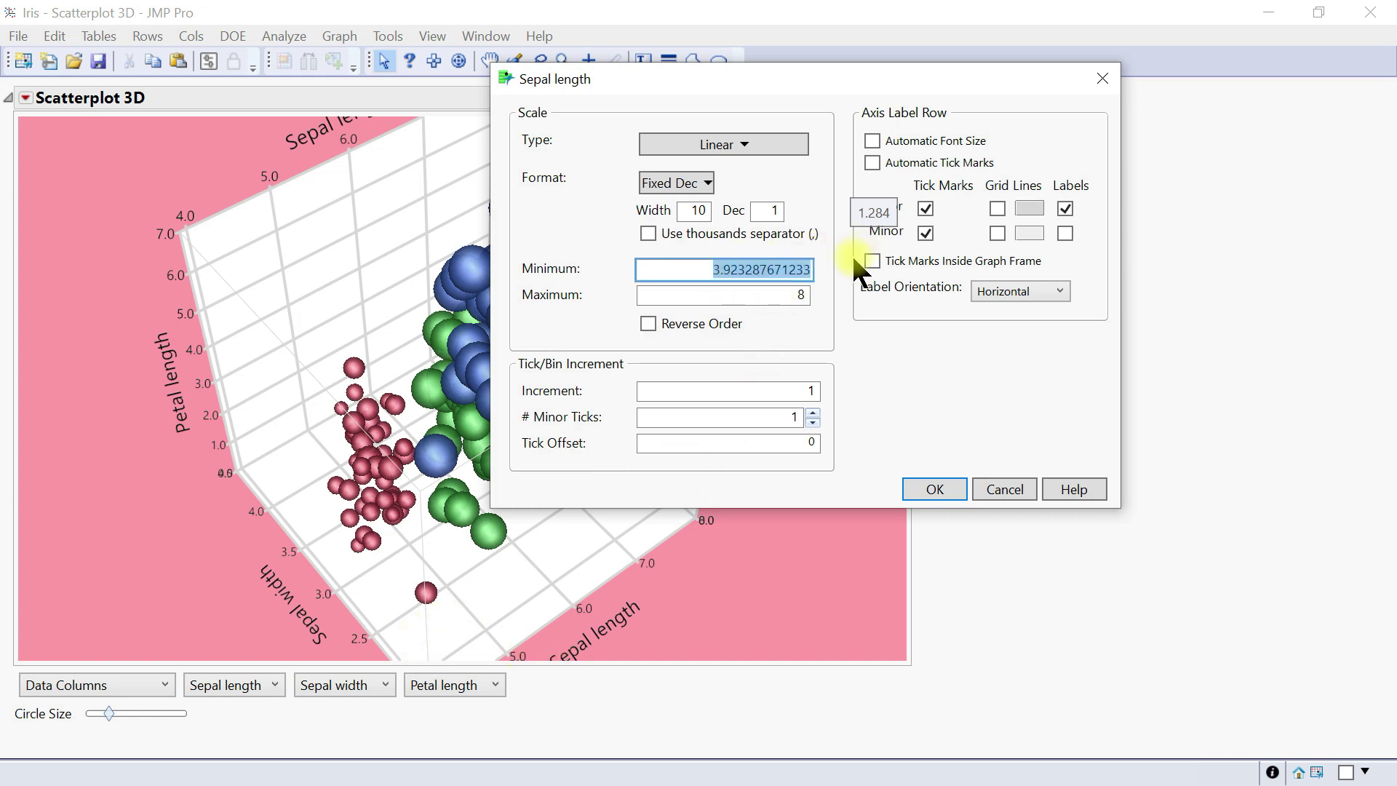
text(5)
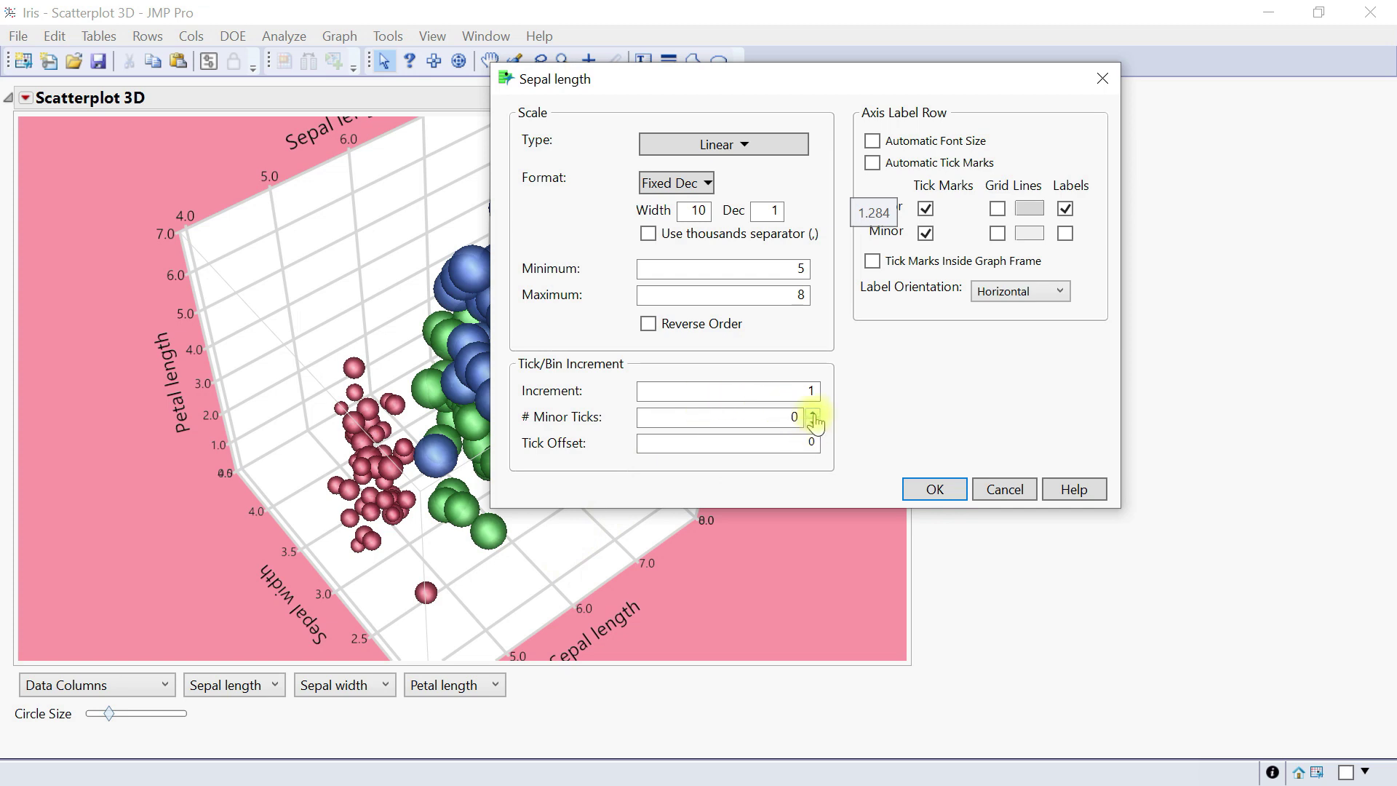
click(813, 420)
text(0.)
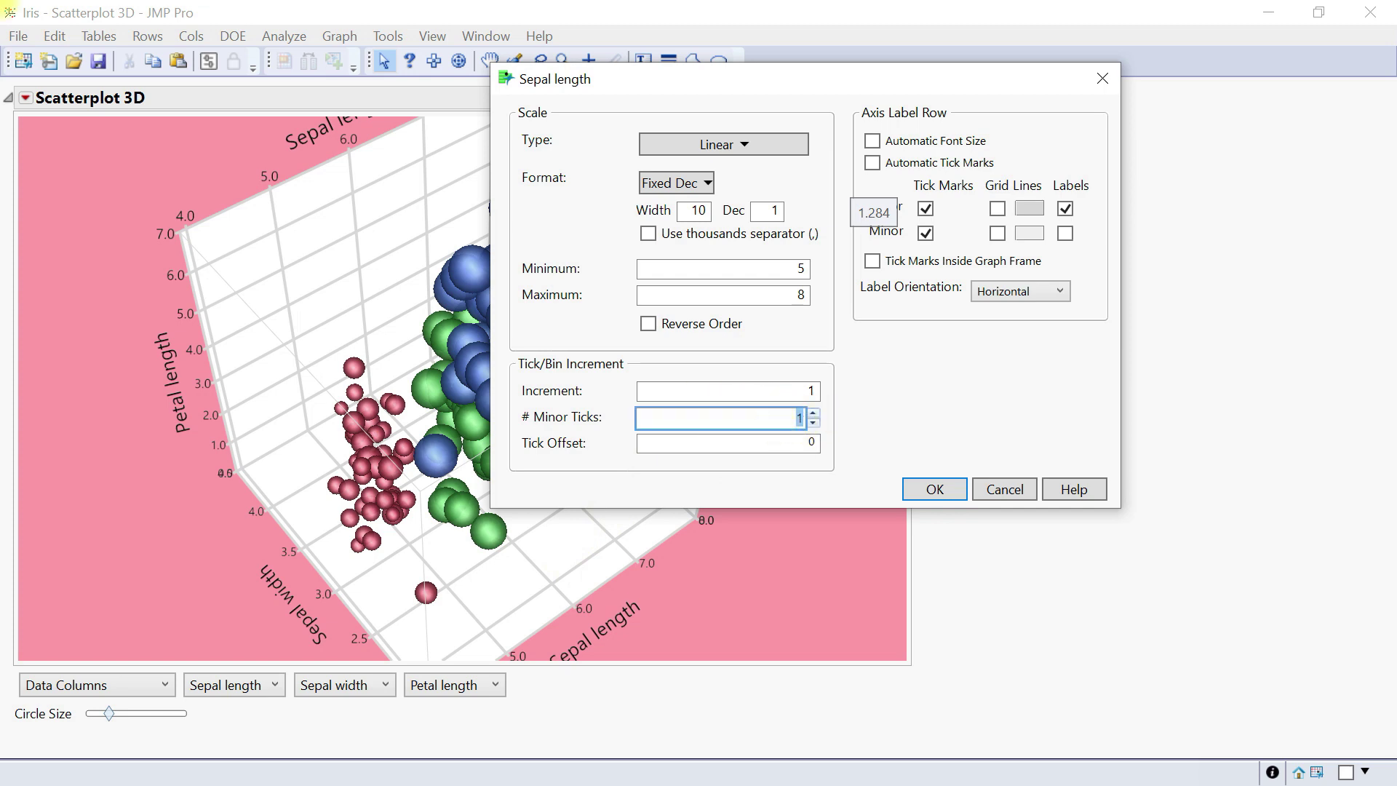
text(5)
click(871, 414)
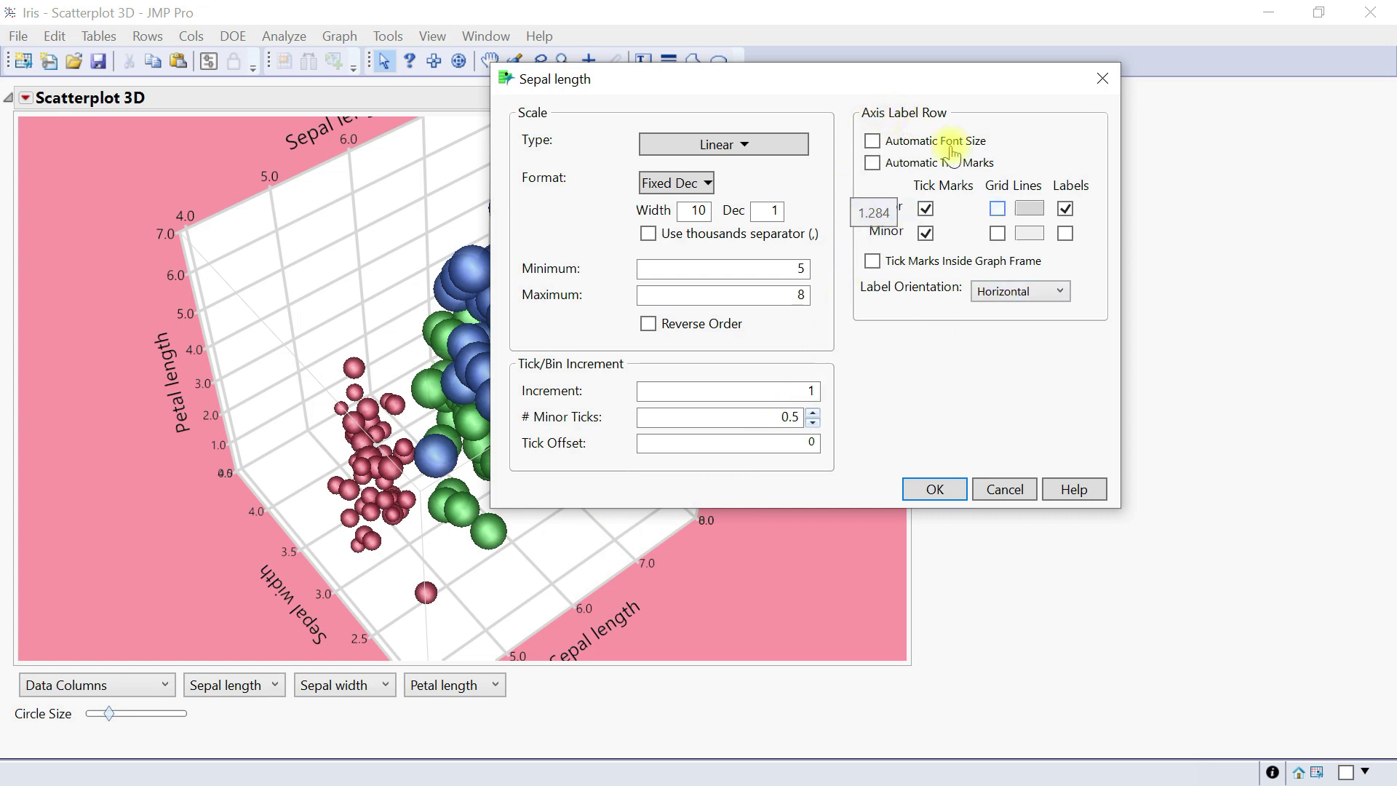
click(934, 490)
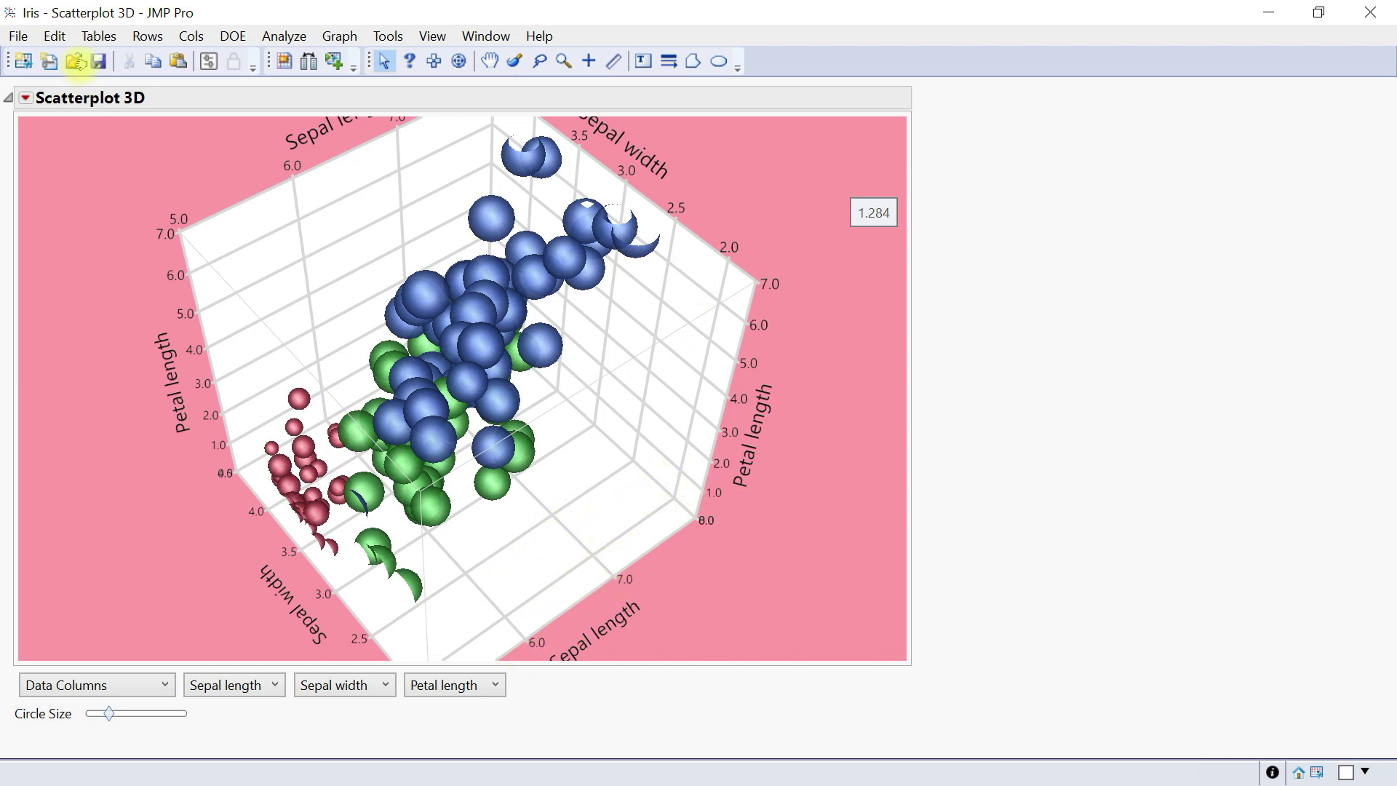
- Show drop lines under every point in the 3D scatterplot, then turn them off again
click(26, 98)
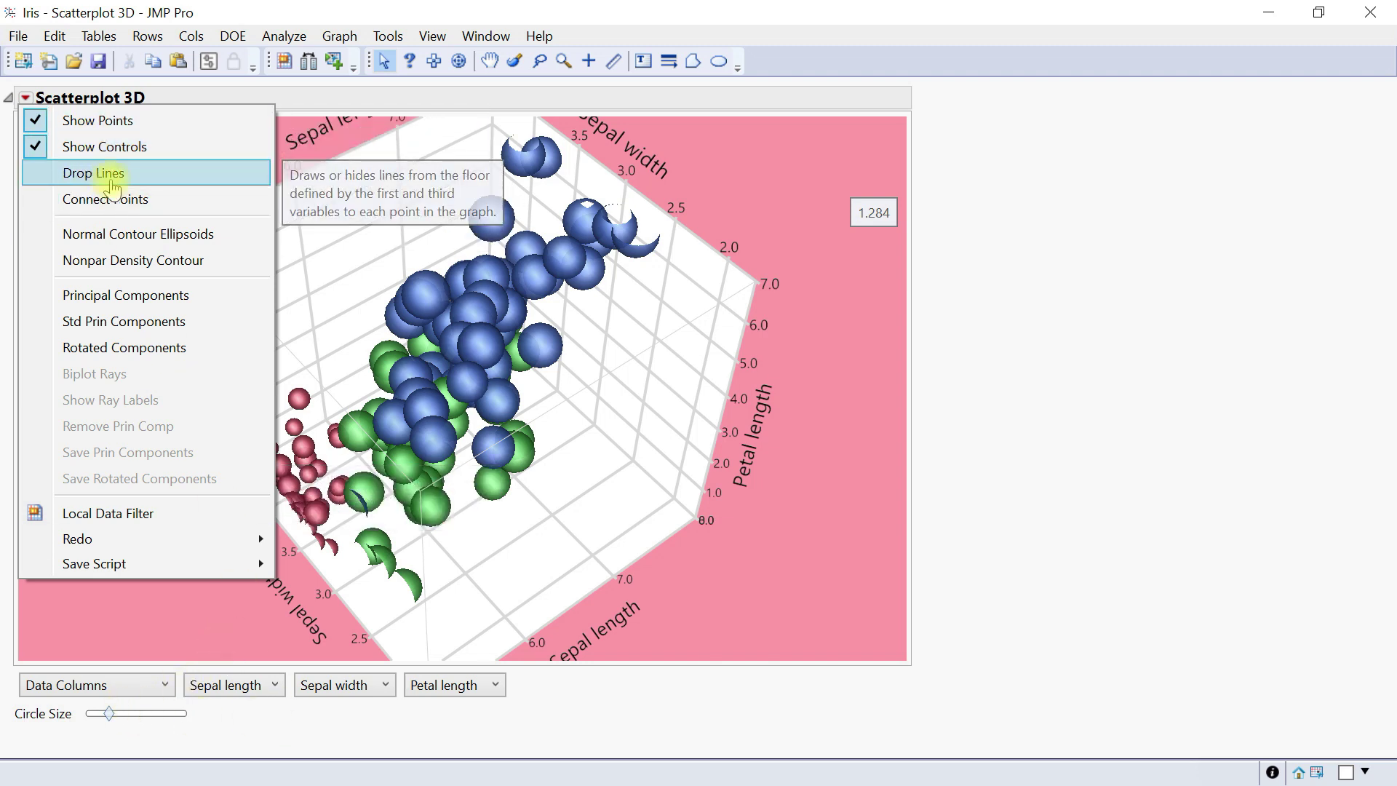
key(d)
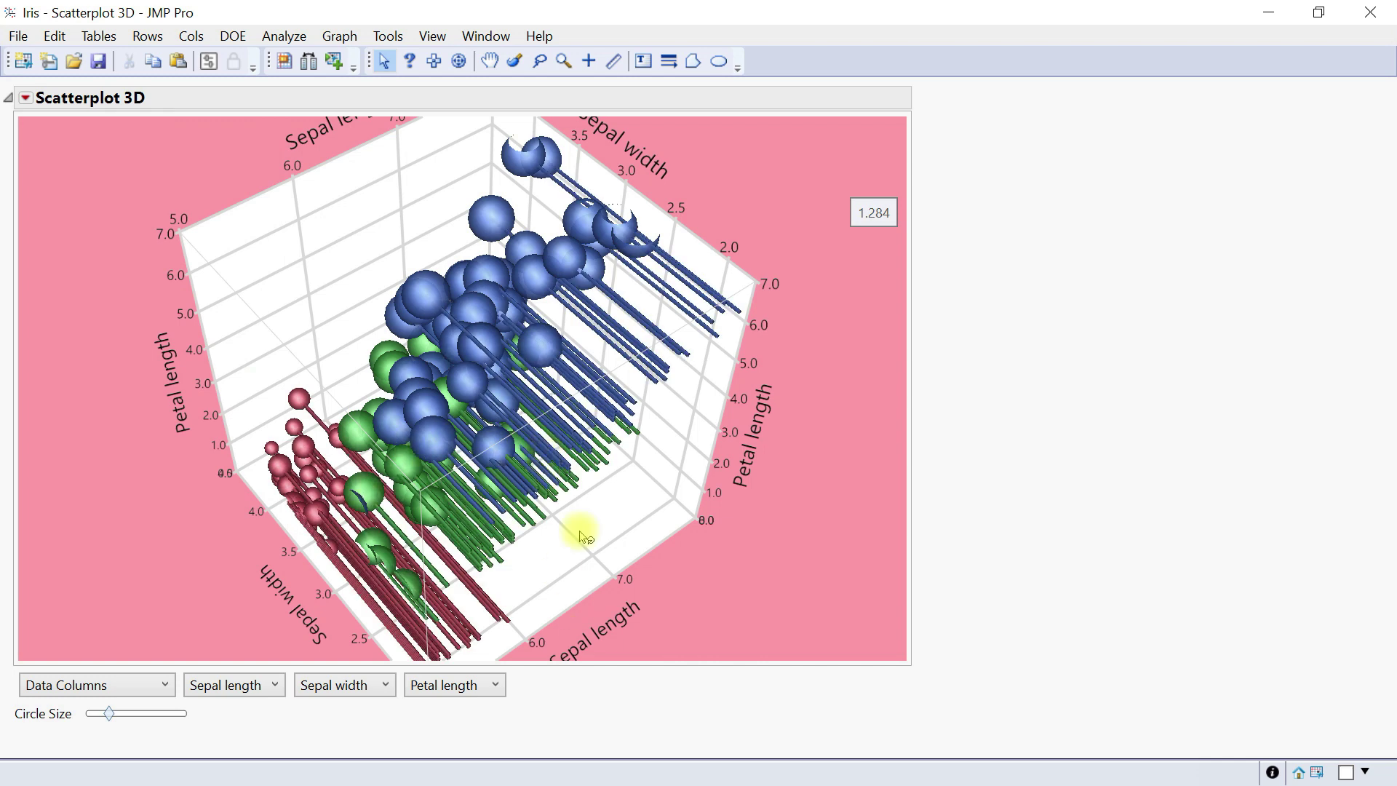
click(24, 100)
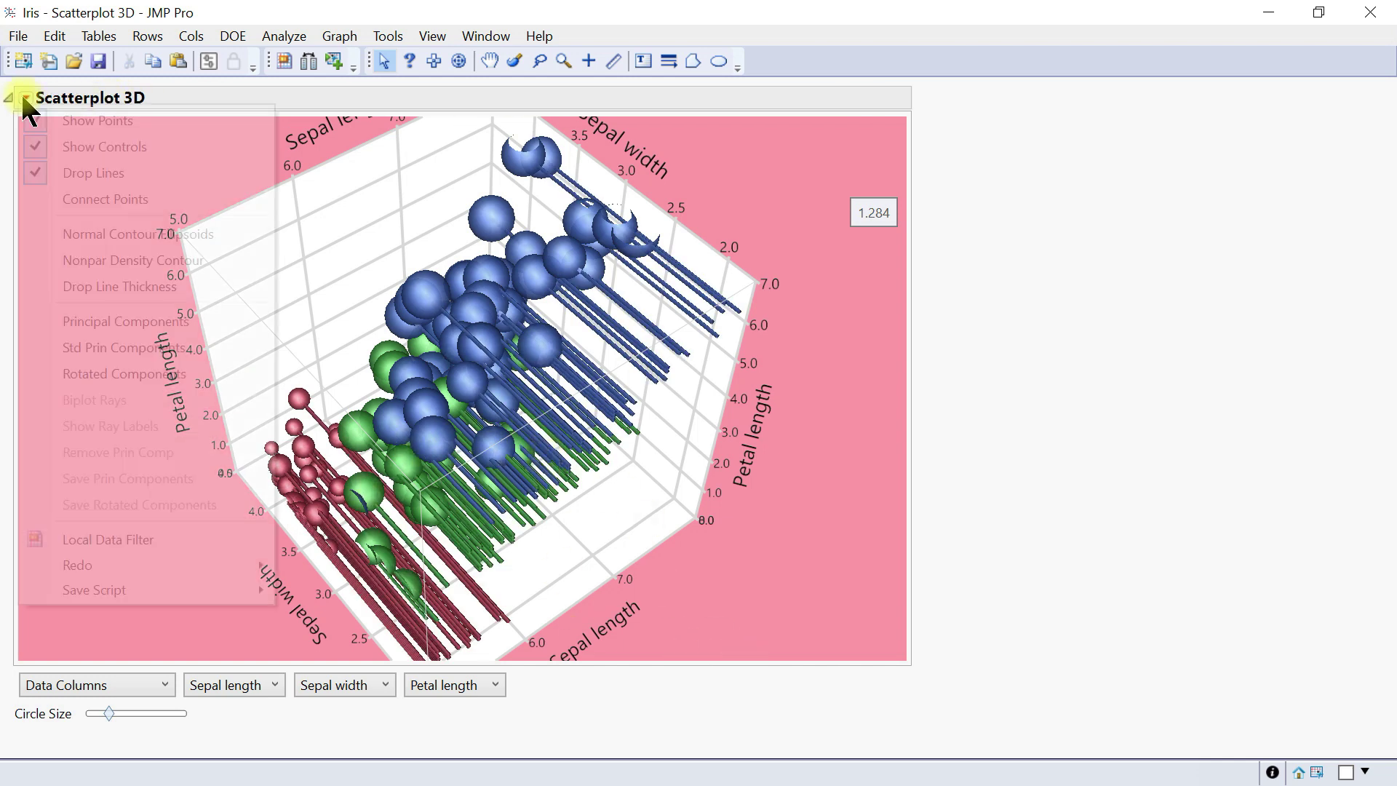
click(94, 173)
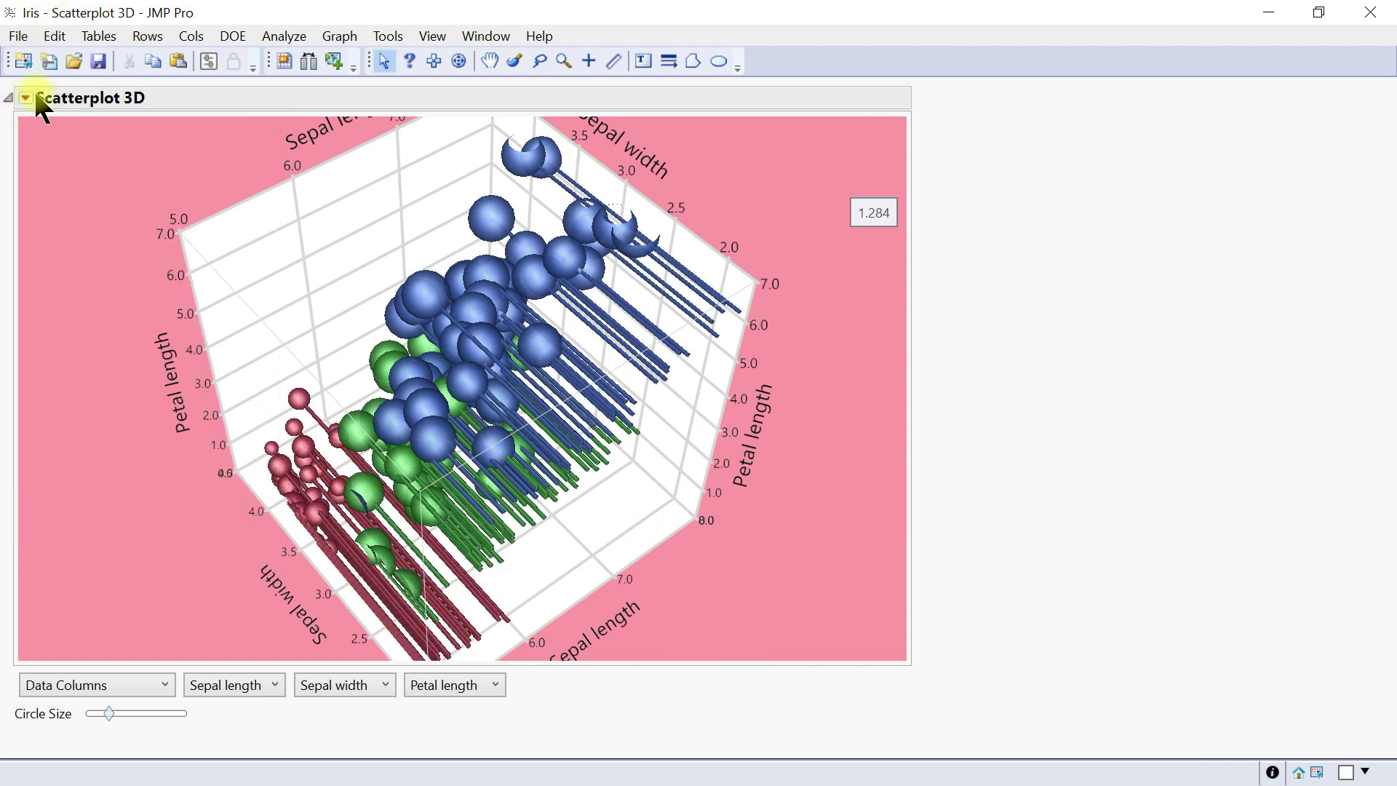
- Add normal contour ellipsoids grouped by Sepal length, then remove them
click(25, 98)
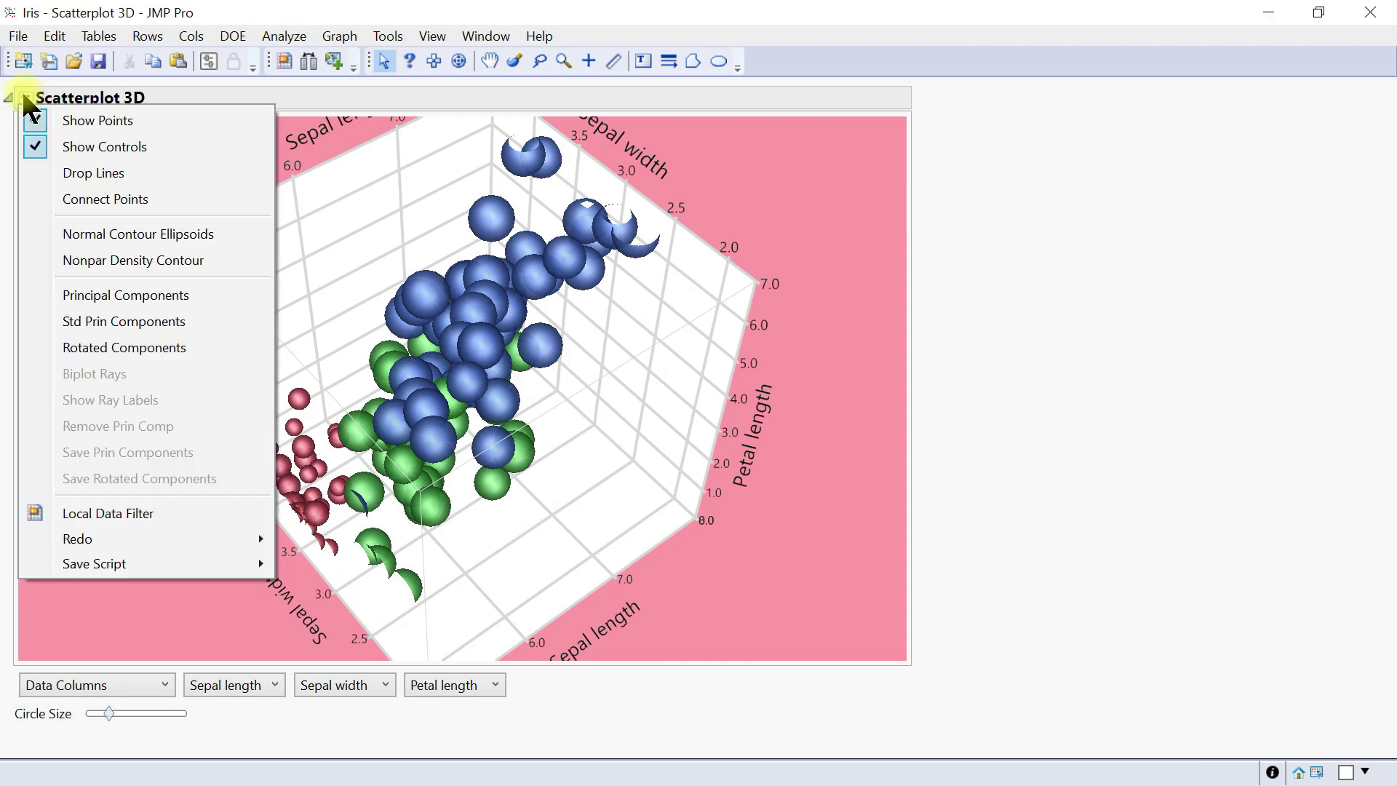
click(93, 245)
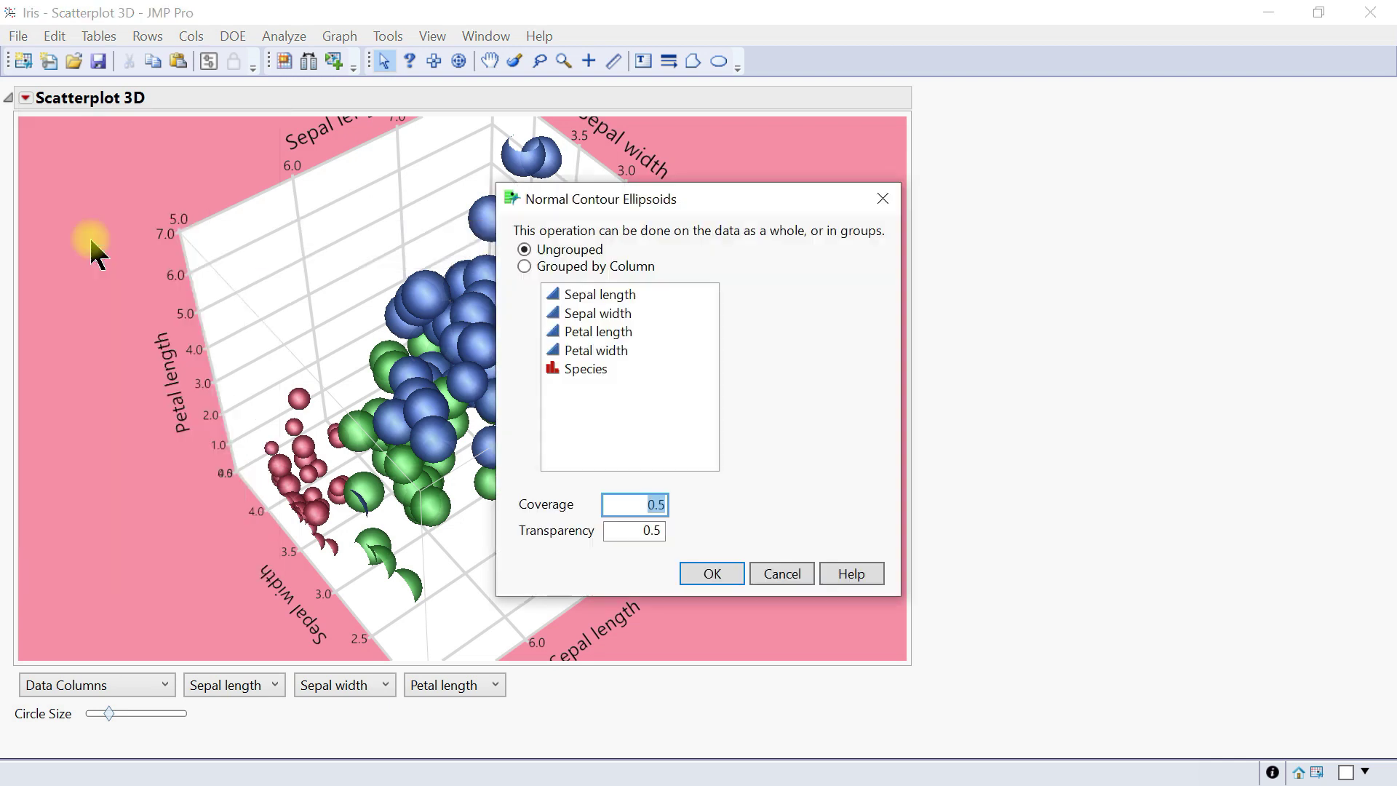
click(573, 266)
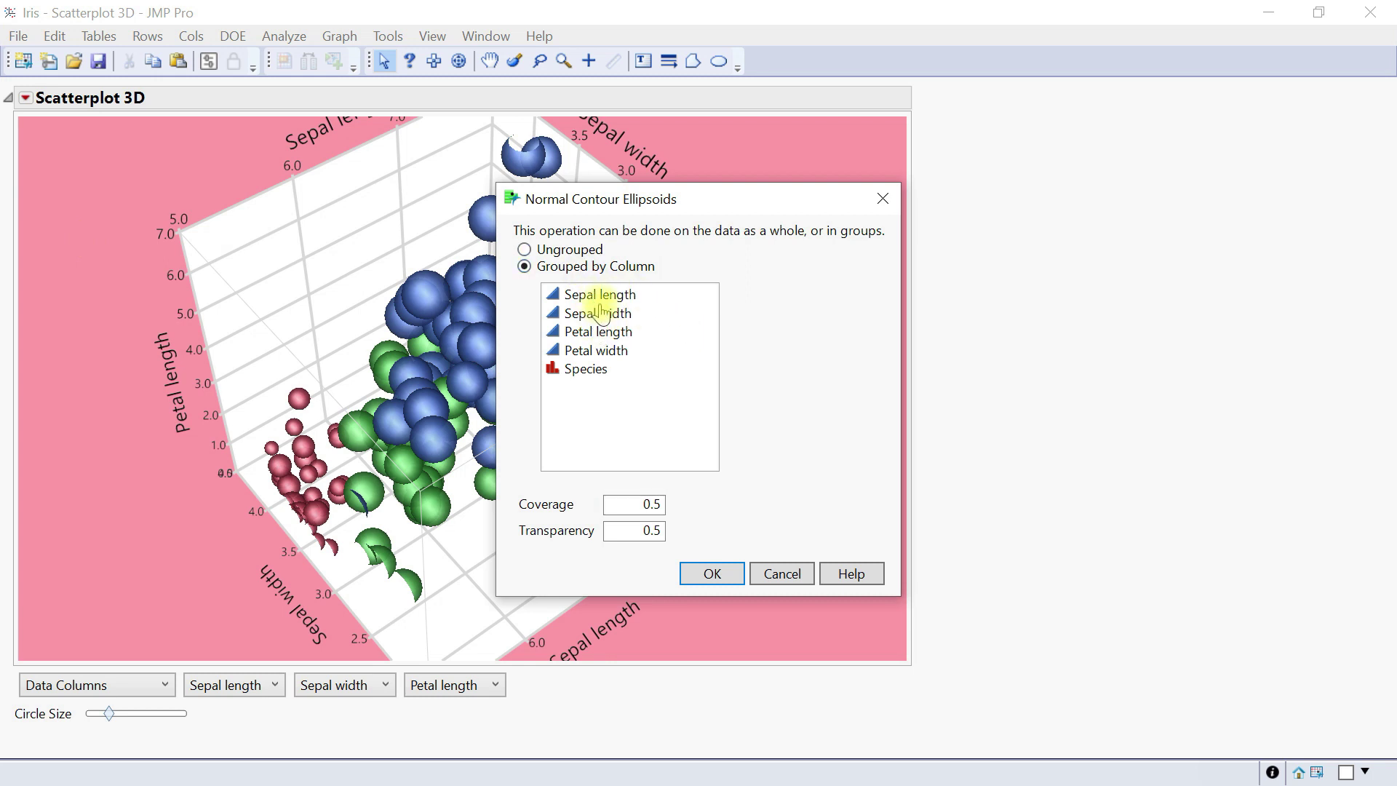
click(597, 295)
click(721, 574)
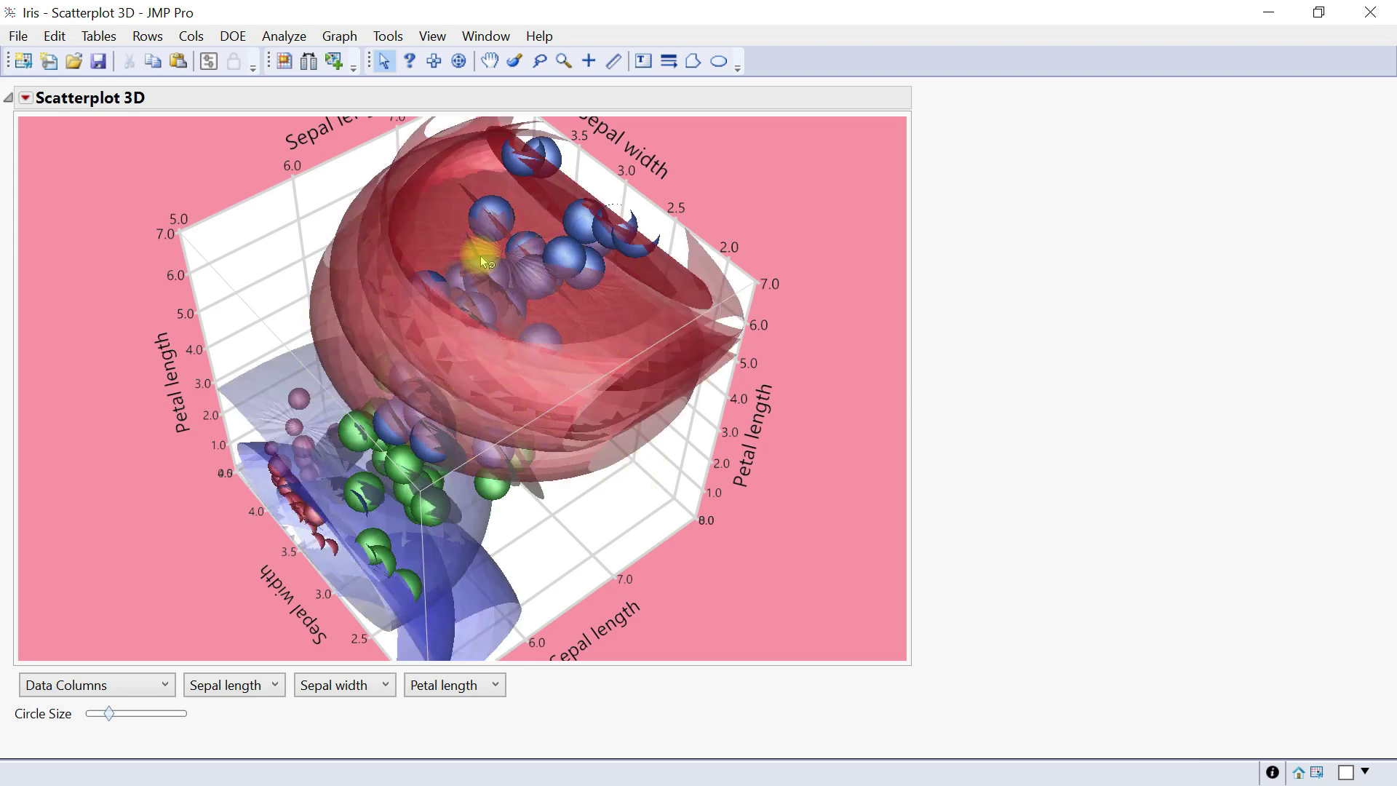
click(26, 97)
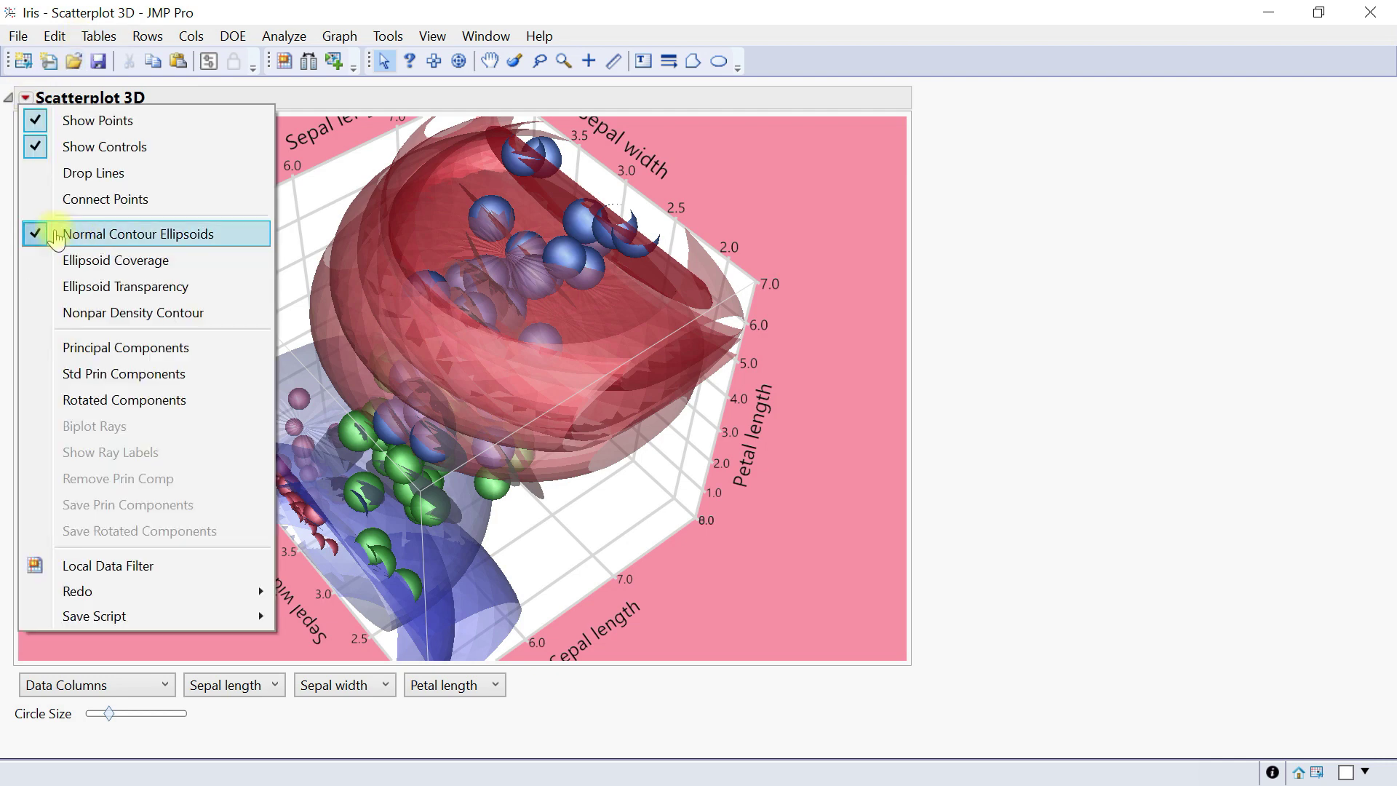
click(29, 98)
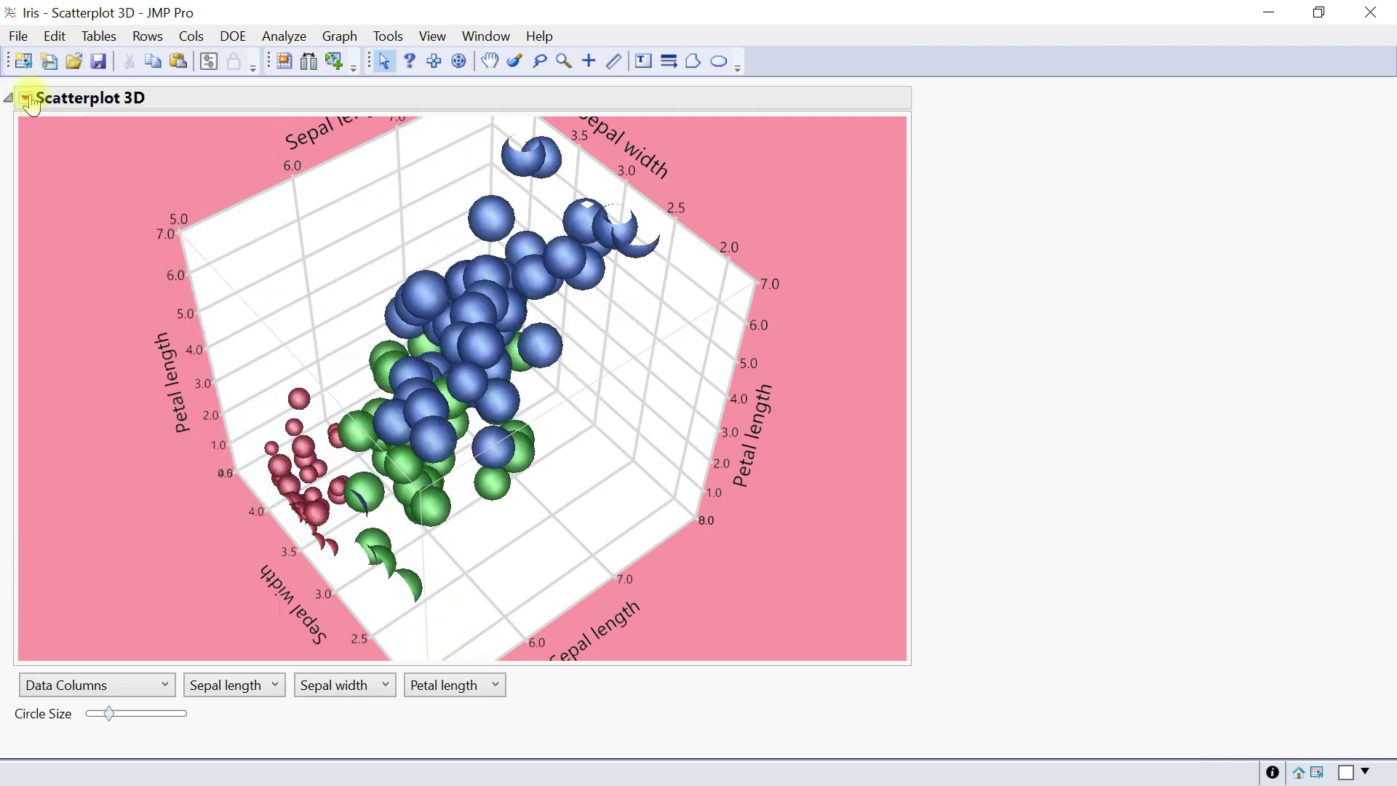
- Add a nonparametric density contour at the 0.1 quantile and scroll to view it
click(25, 98)
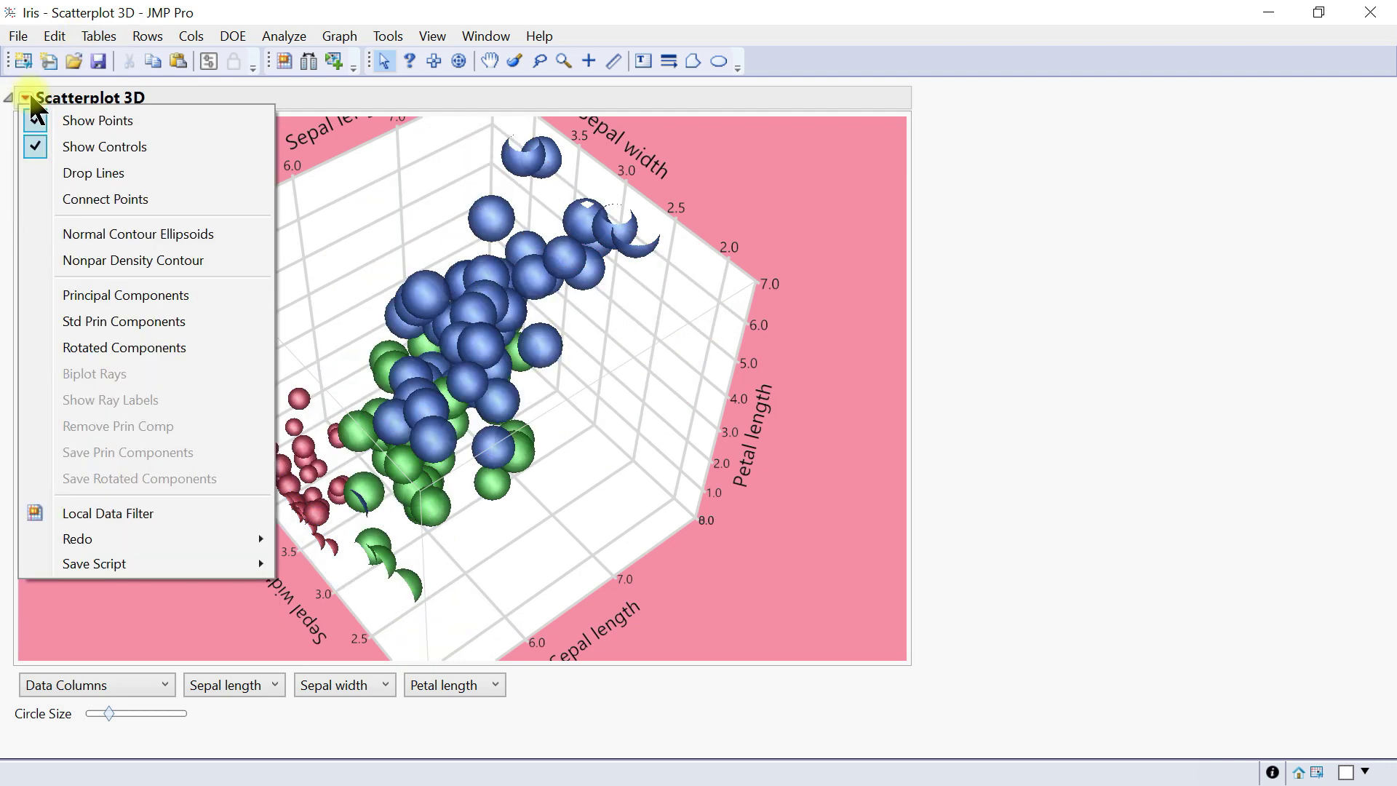
click(172, 276)
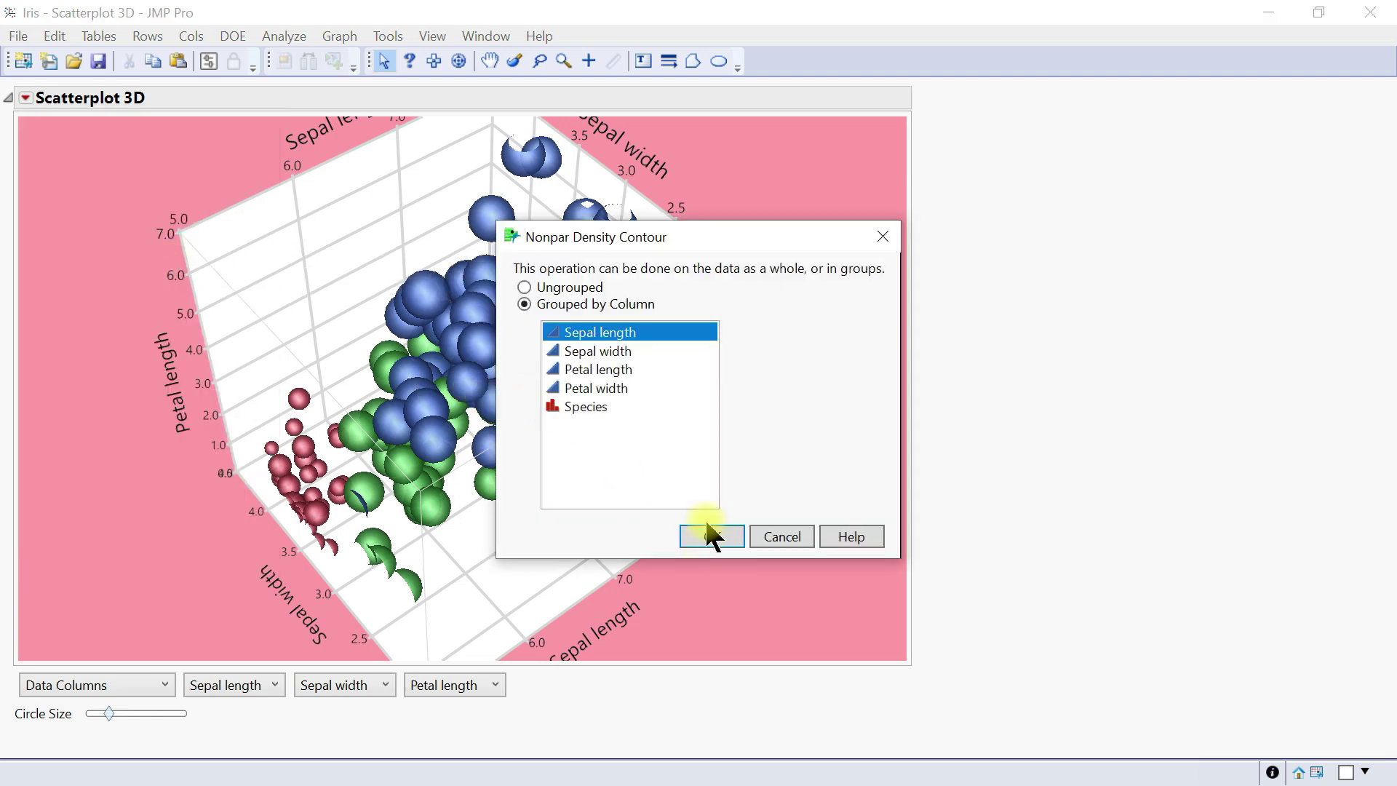
click(710, 535)
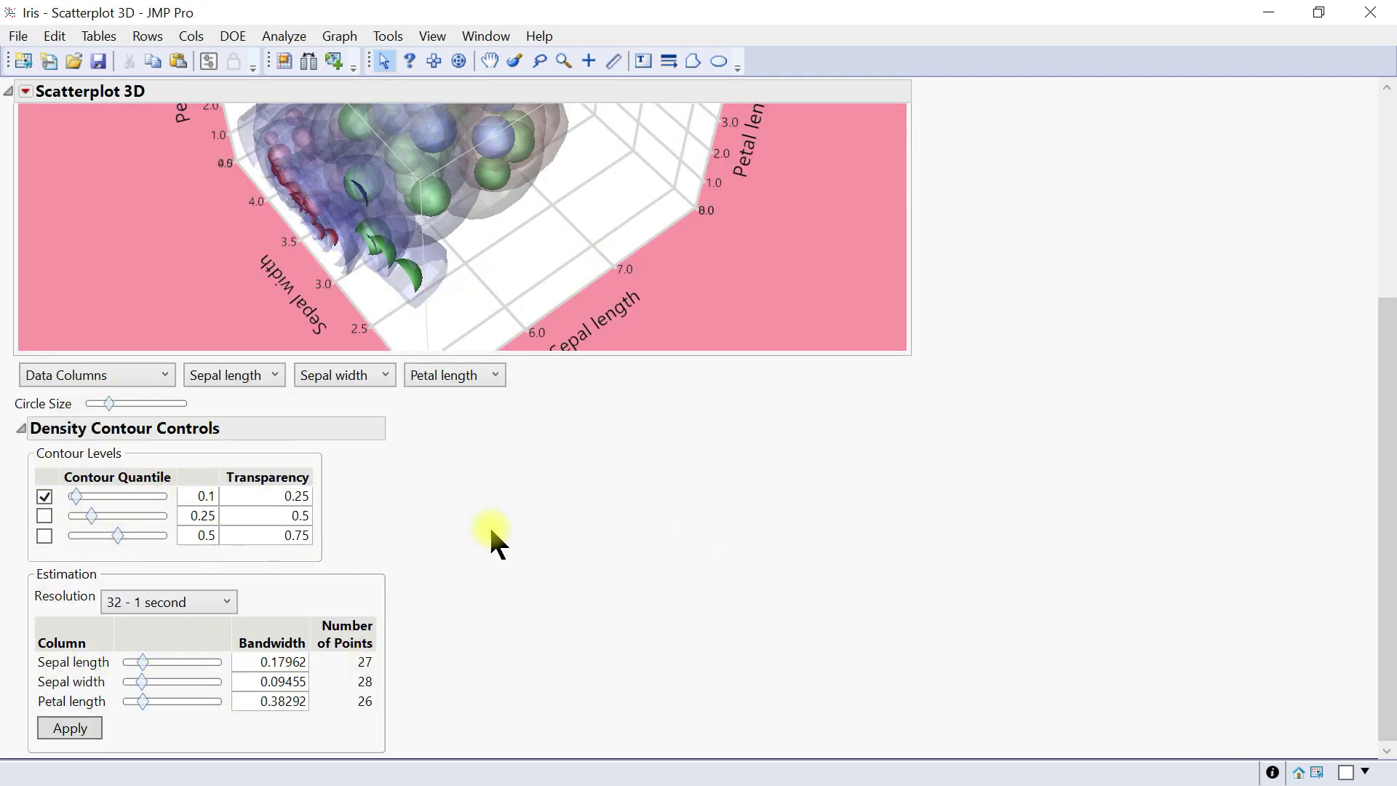
scroll(1393, 369, up, 2)
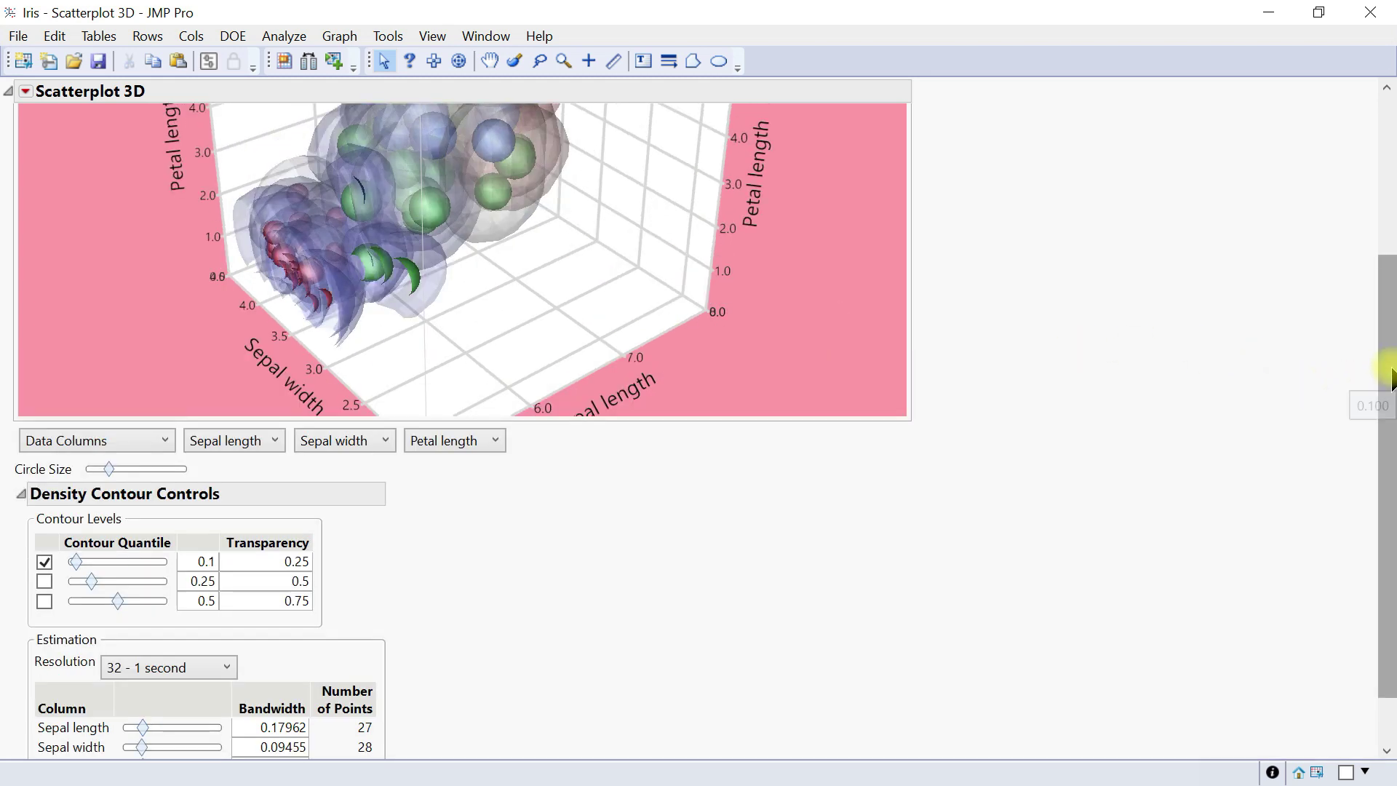
drag(1394, 368, 1391, 186)
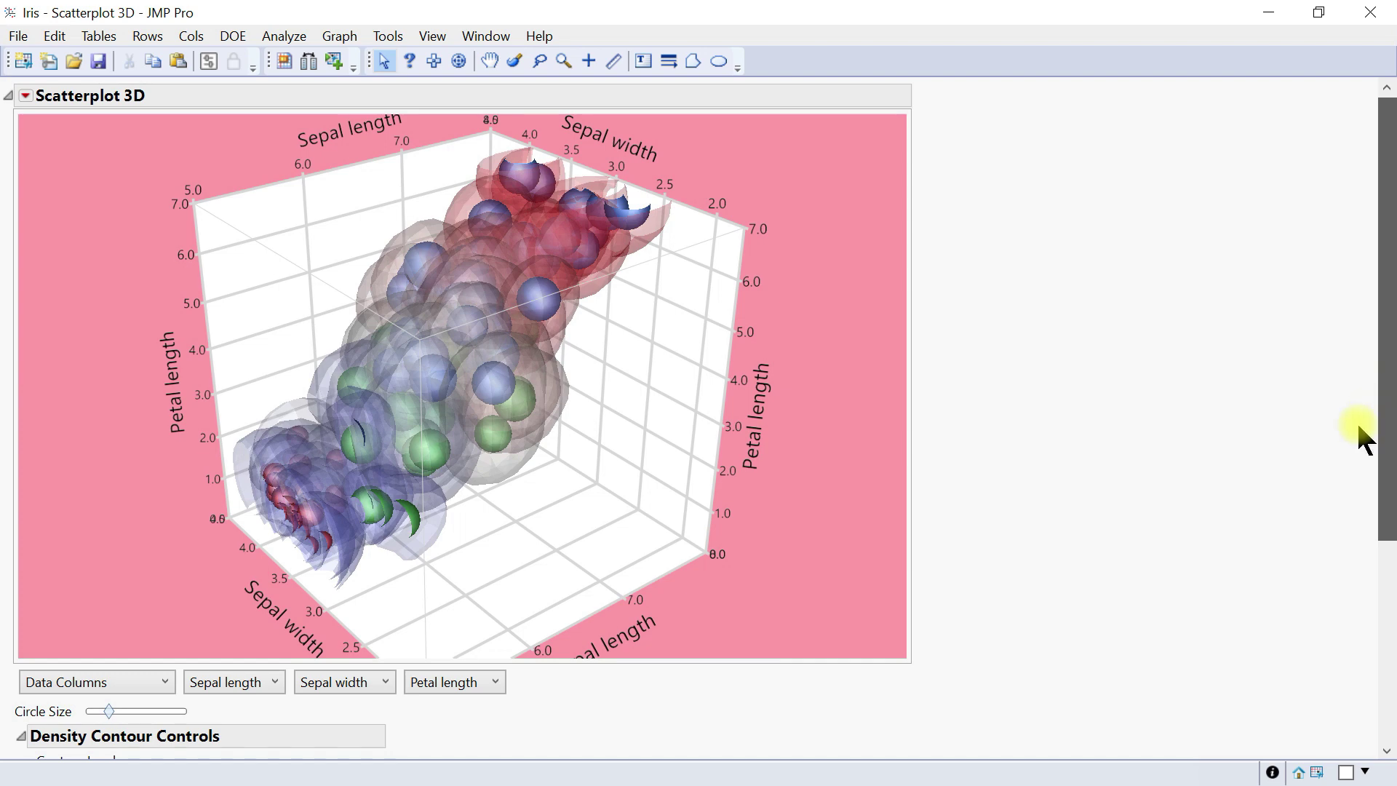
scroll(1375, 502, down, 4)
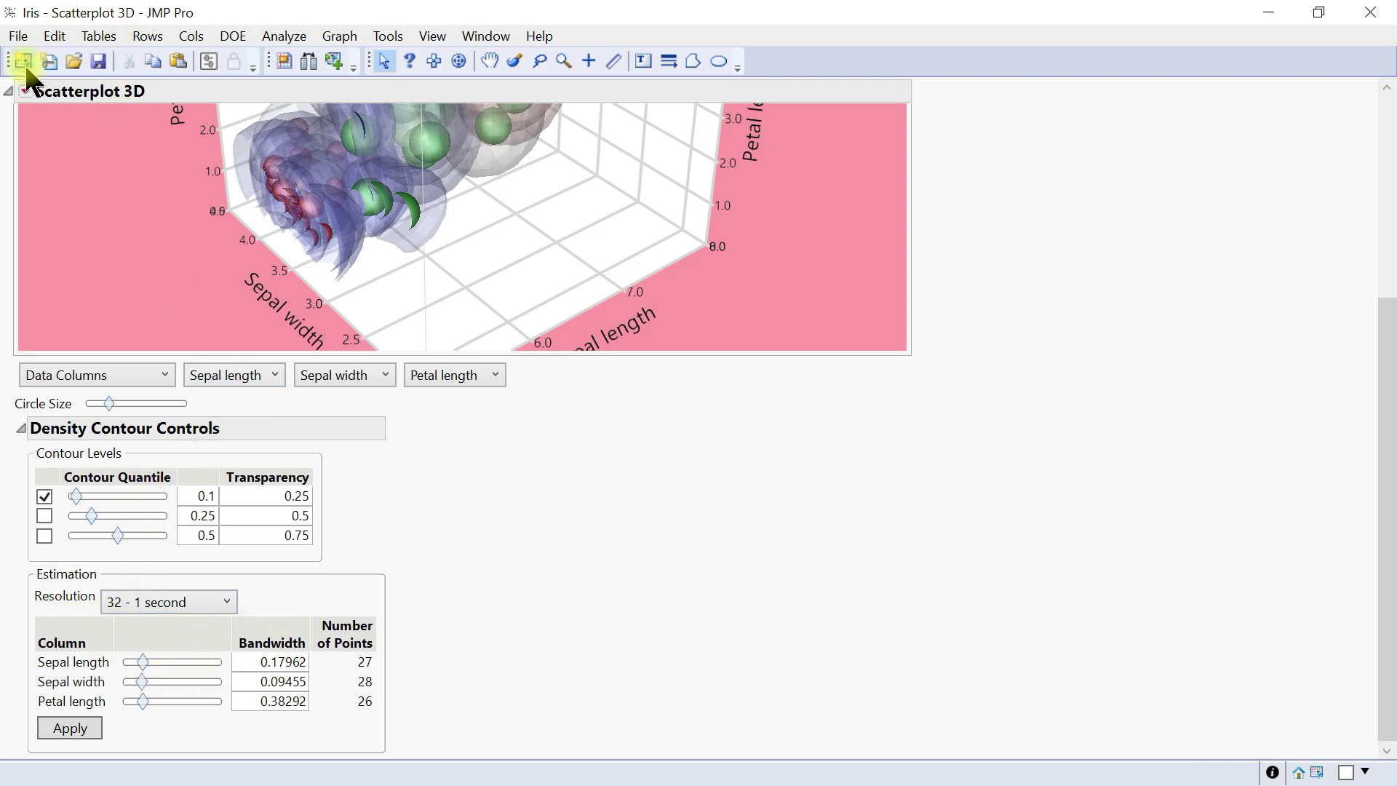
- Close the scatterplot options without changing anything, then reopen them
click(26, 91)
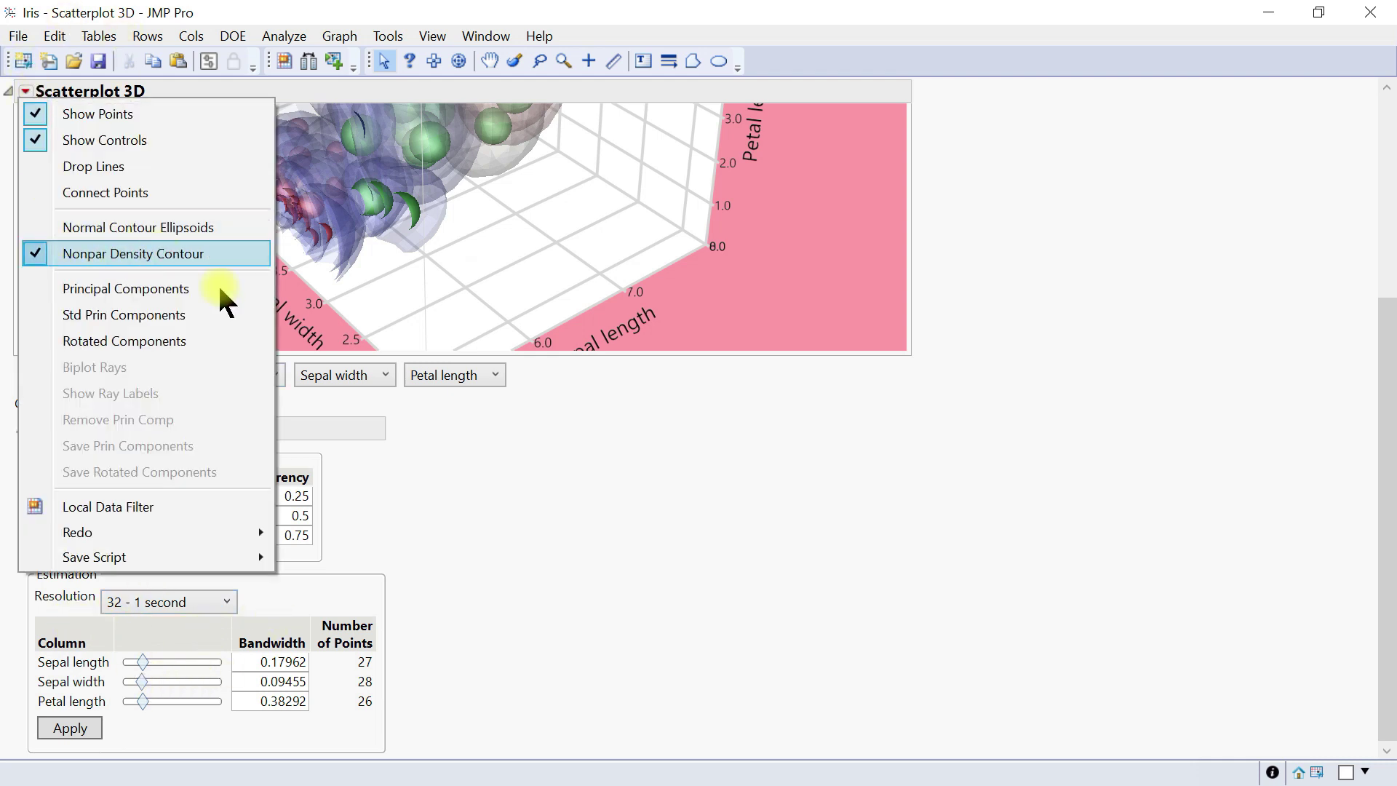
click(408, 564)
mouse_move(105, 504)
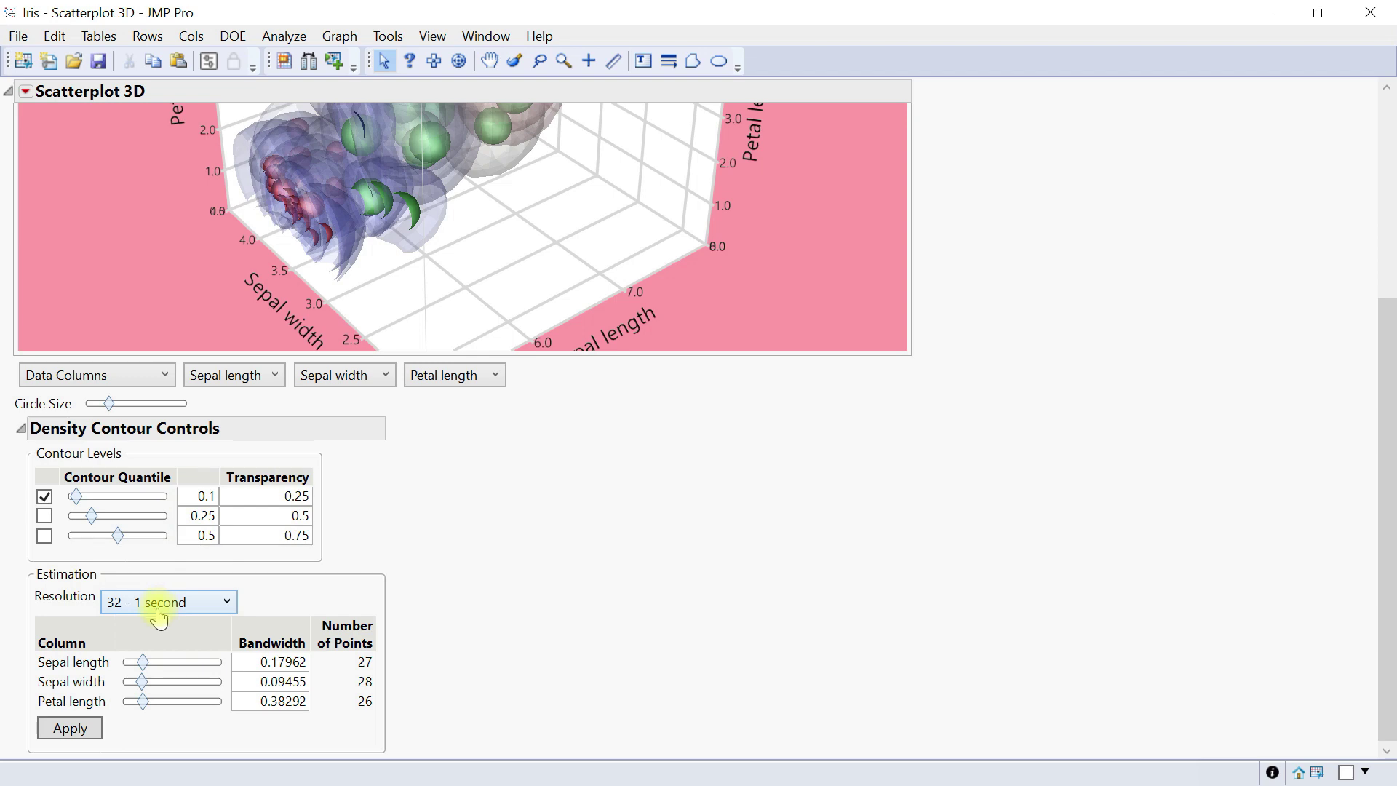
click(26, 91)
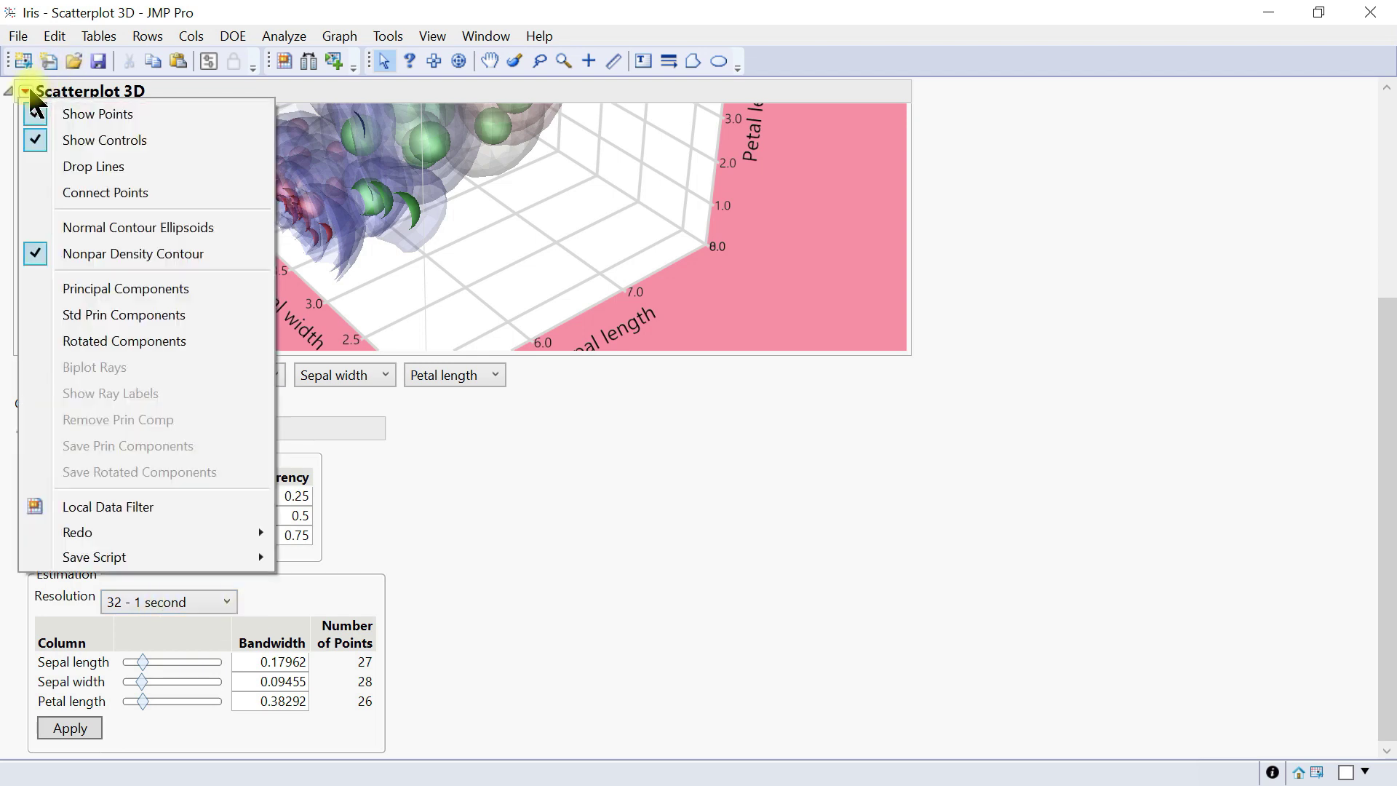
- Remove the density contours and switch the plot axes to principal components
click(42, 80)
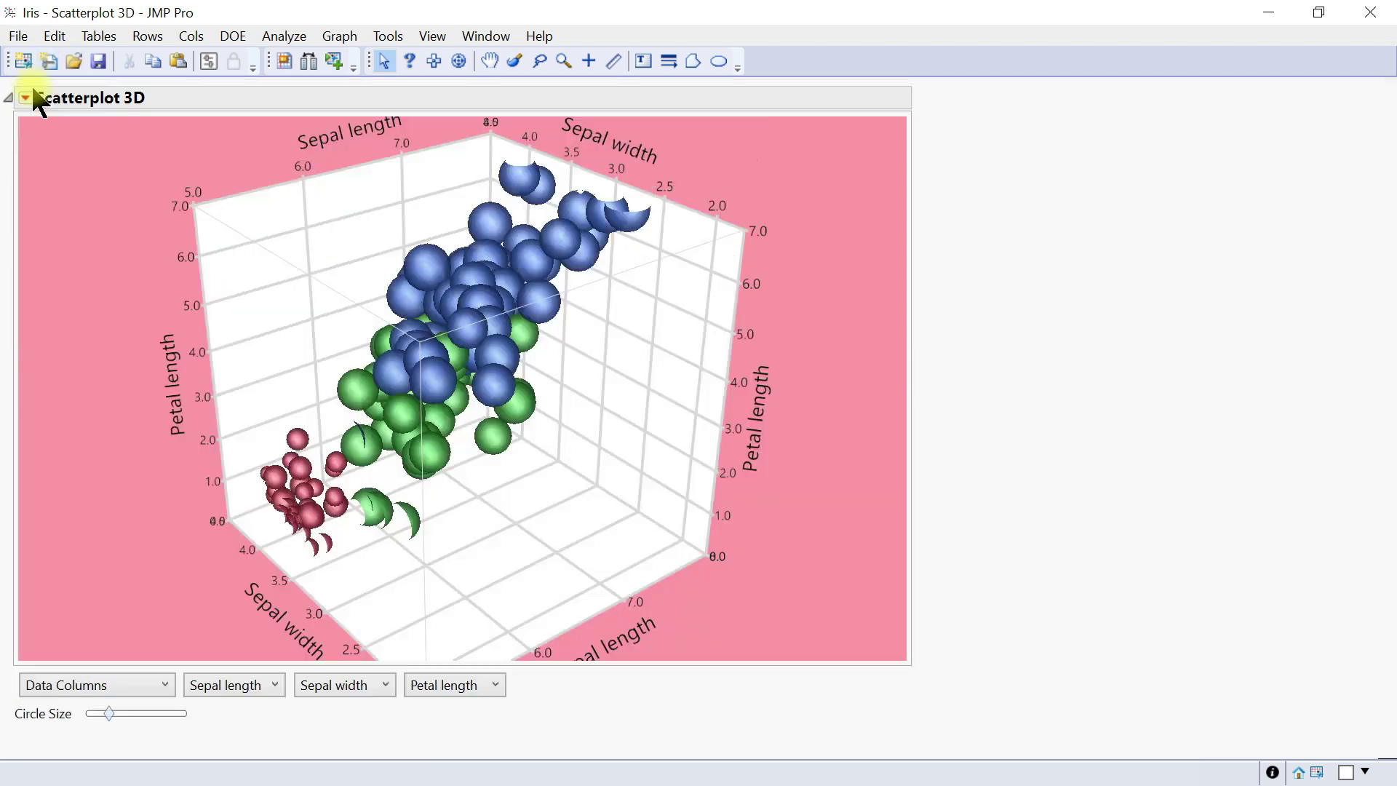
click(25, 97)
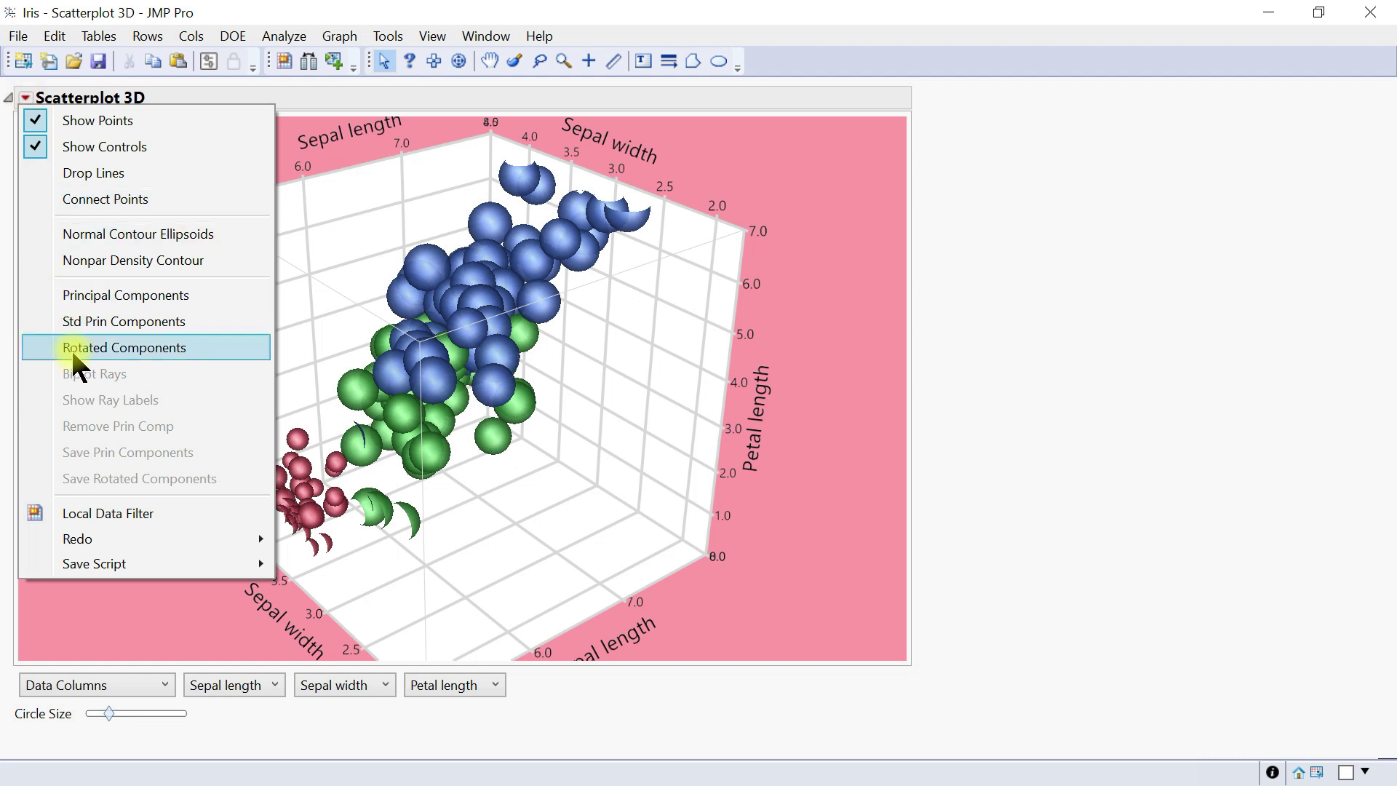
click(104, 324)
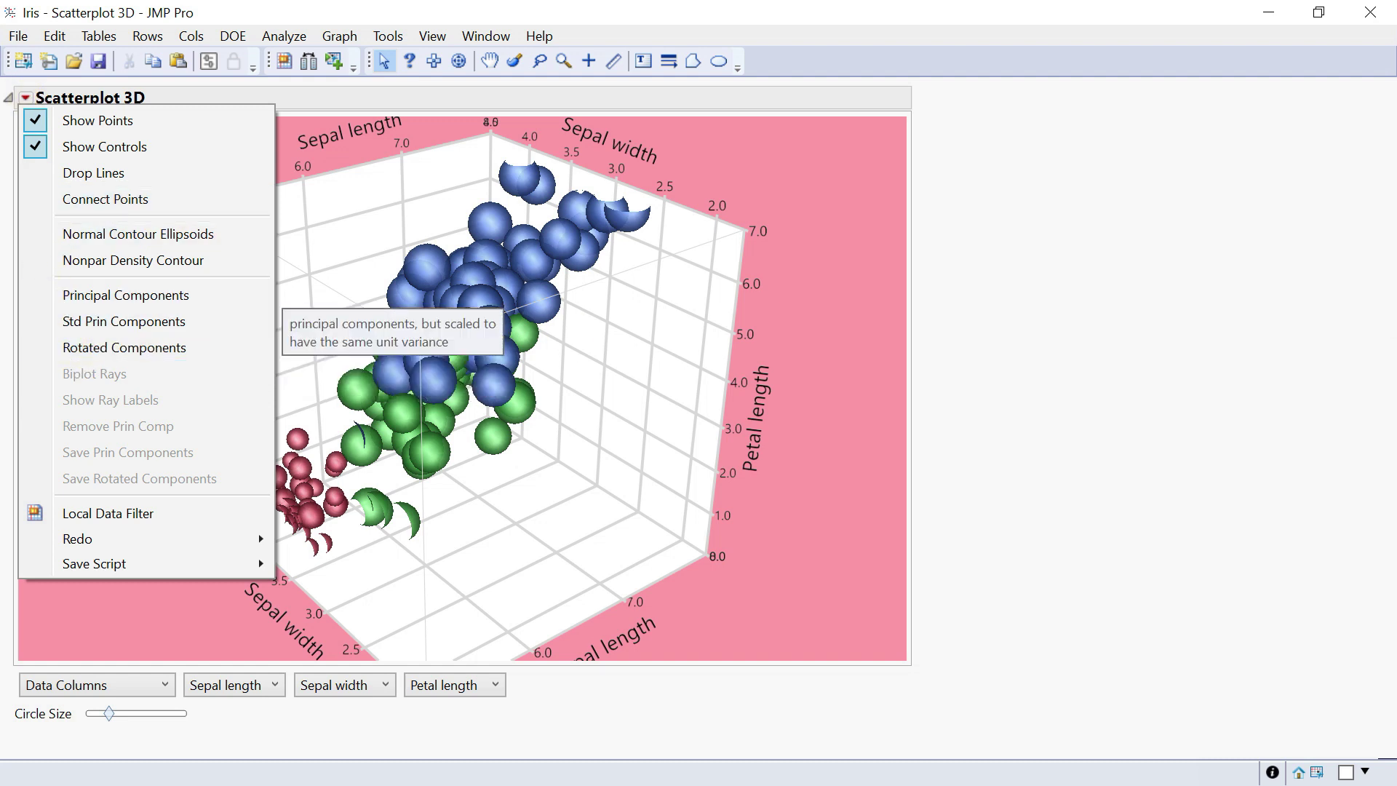
click(129, 298)
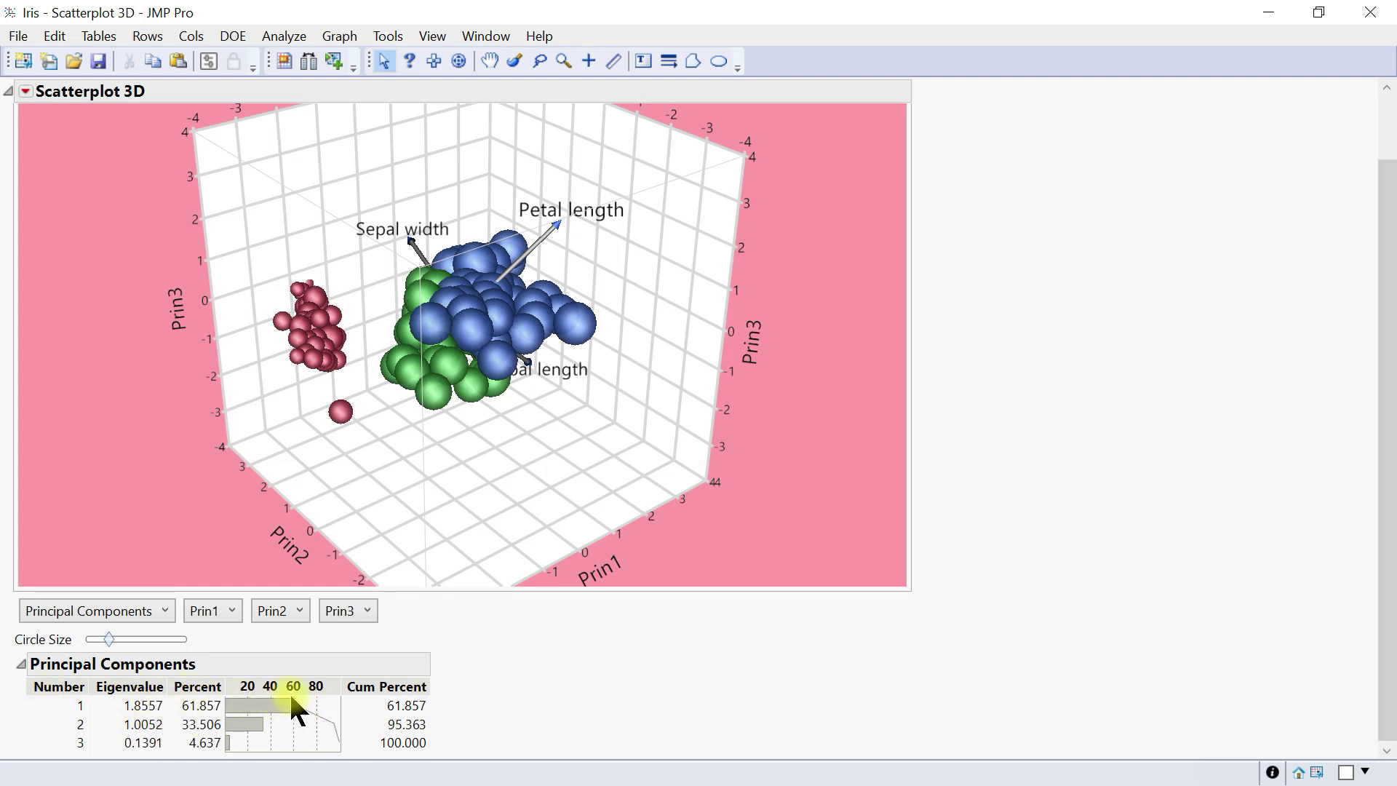
- Review the axis choices unchanged, then request a rotated components factor analysis
click(25, 92)
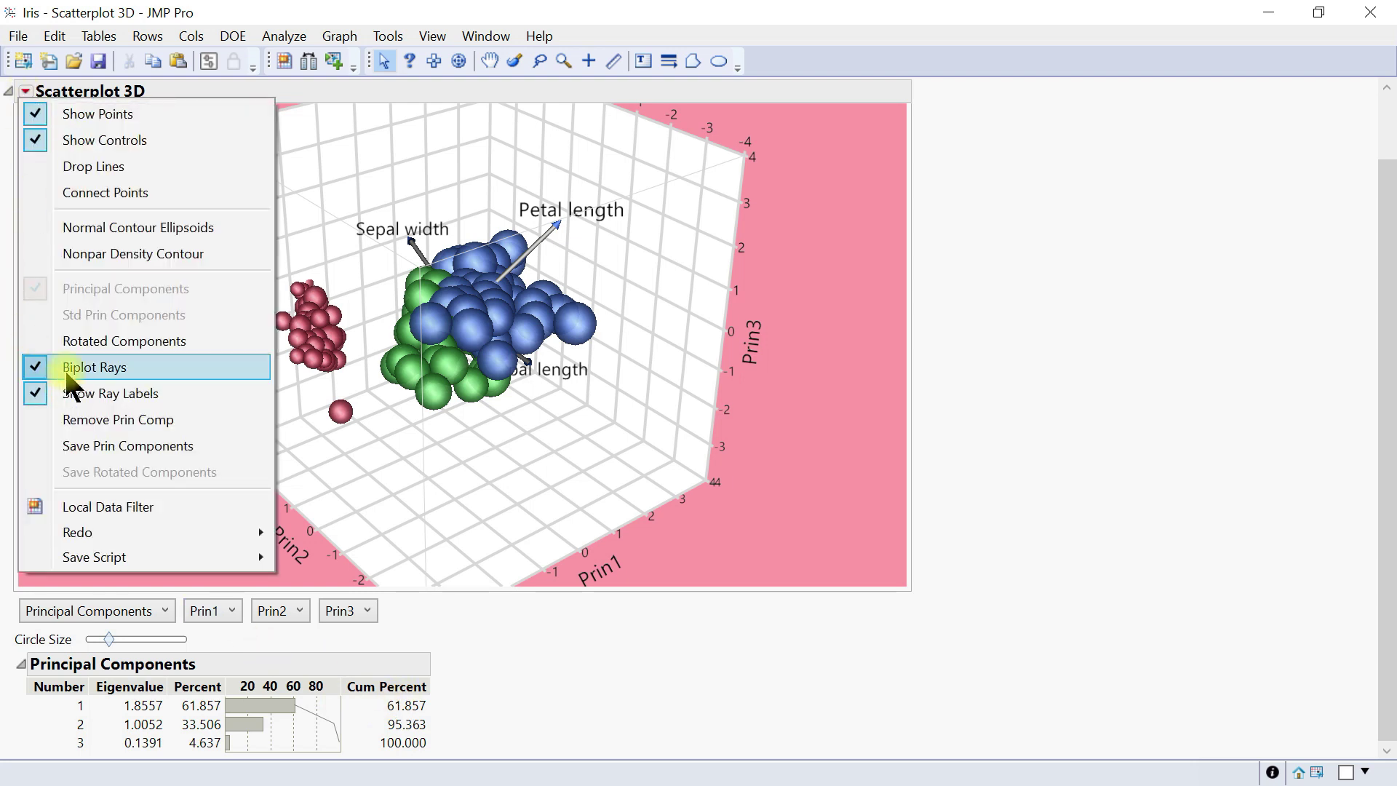
click(80, 611)
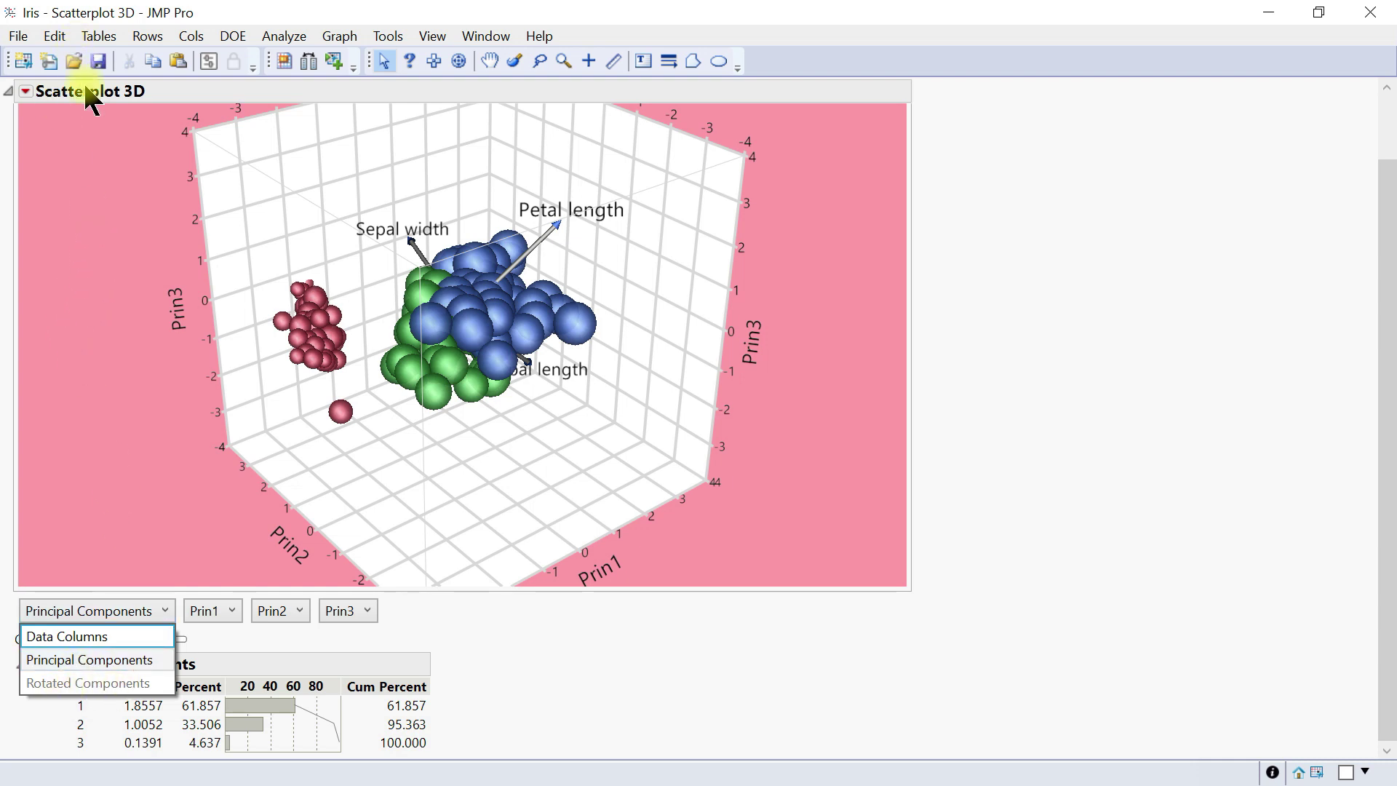
click(25, 92)
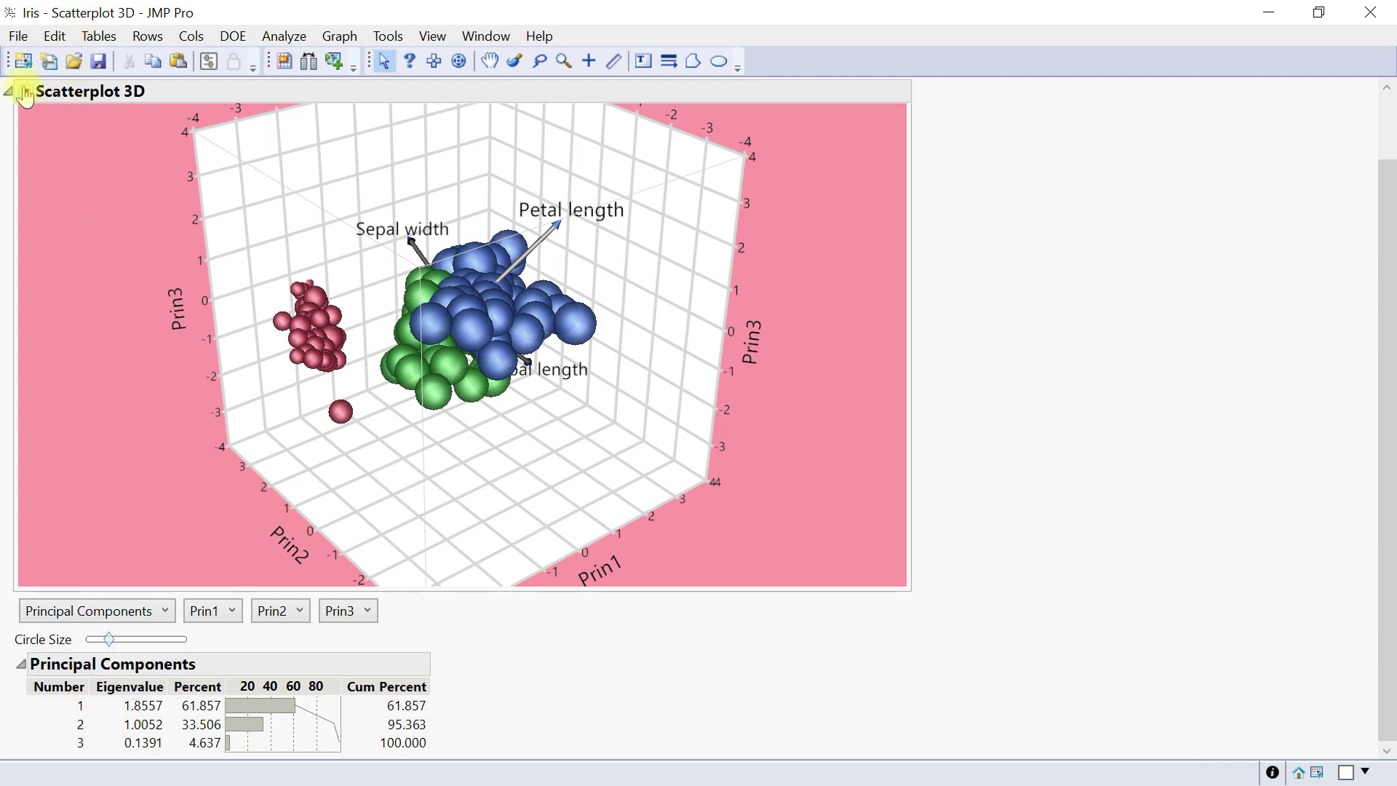
click(25, 92)
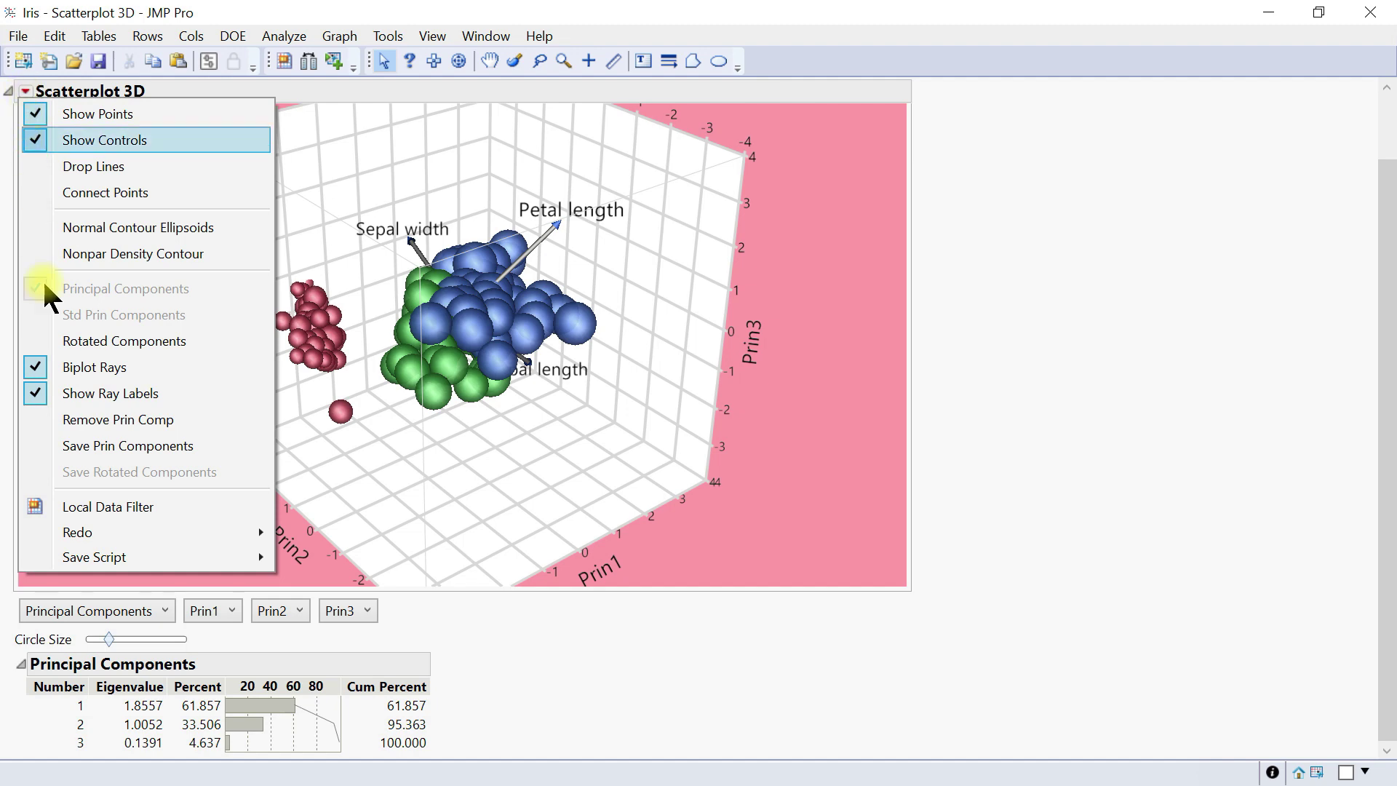
click(77, 348)
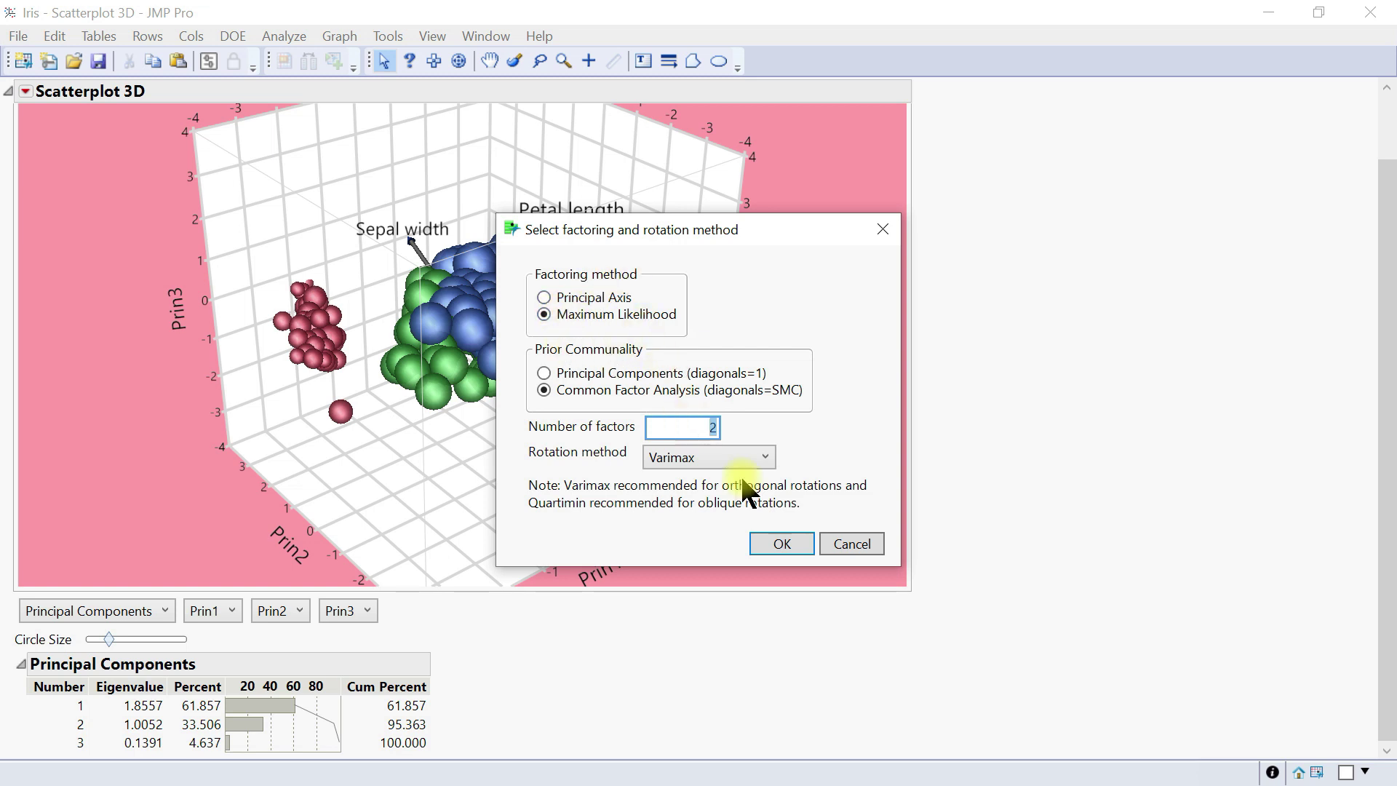
- Confirm Maximum Likelihood, 2 factors, Varimax to add rotated loadings and a loading plot
click(781, 544)
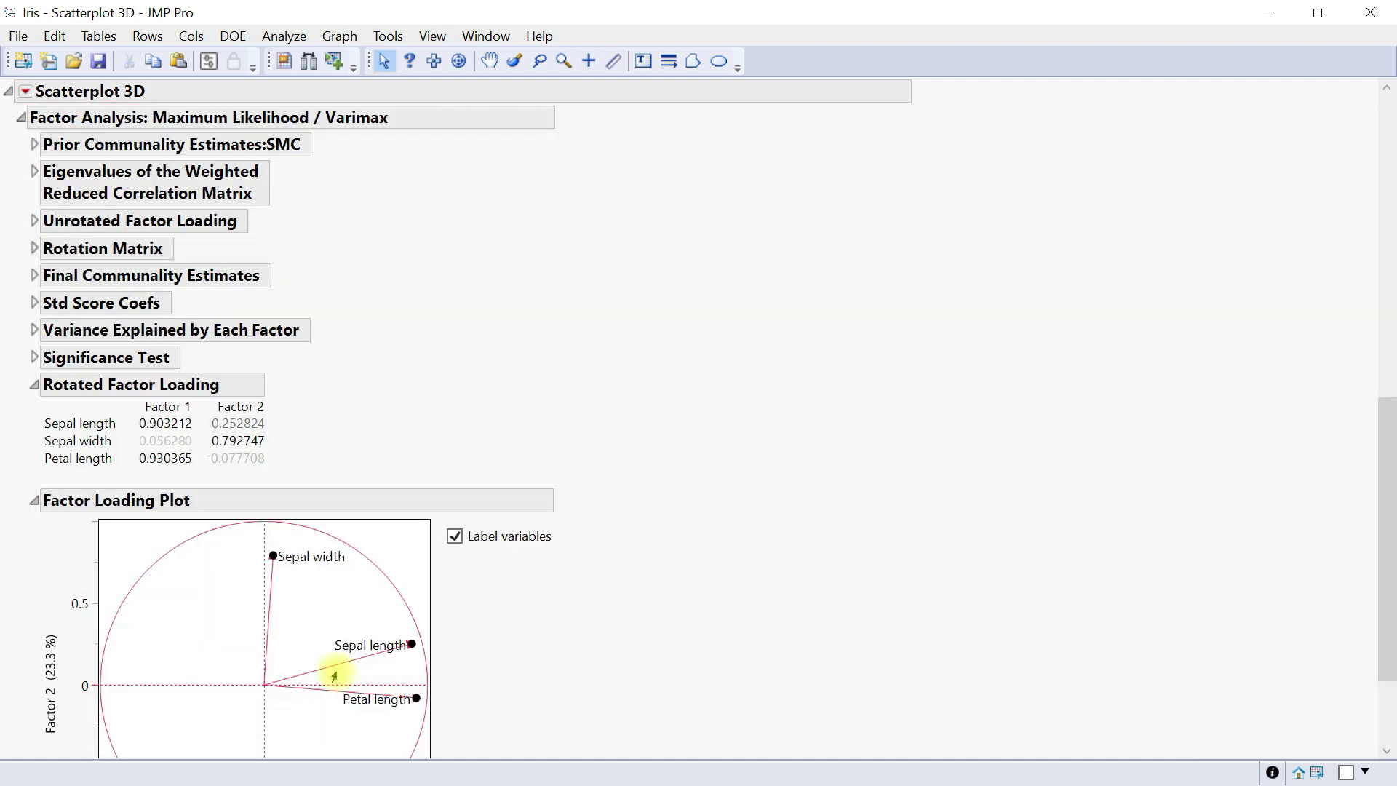
scroll(307, 535, up, 10)
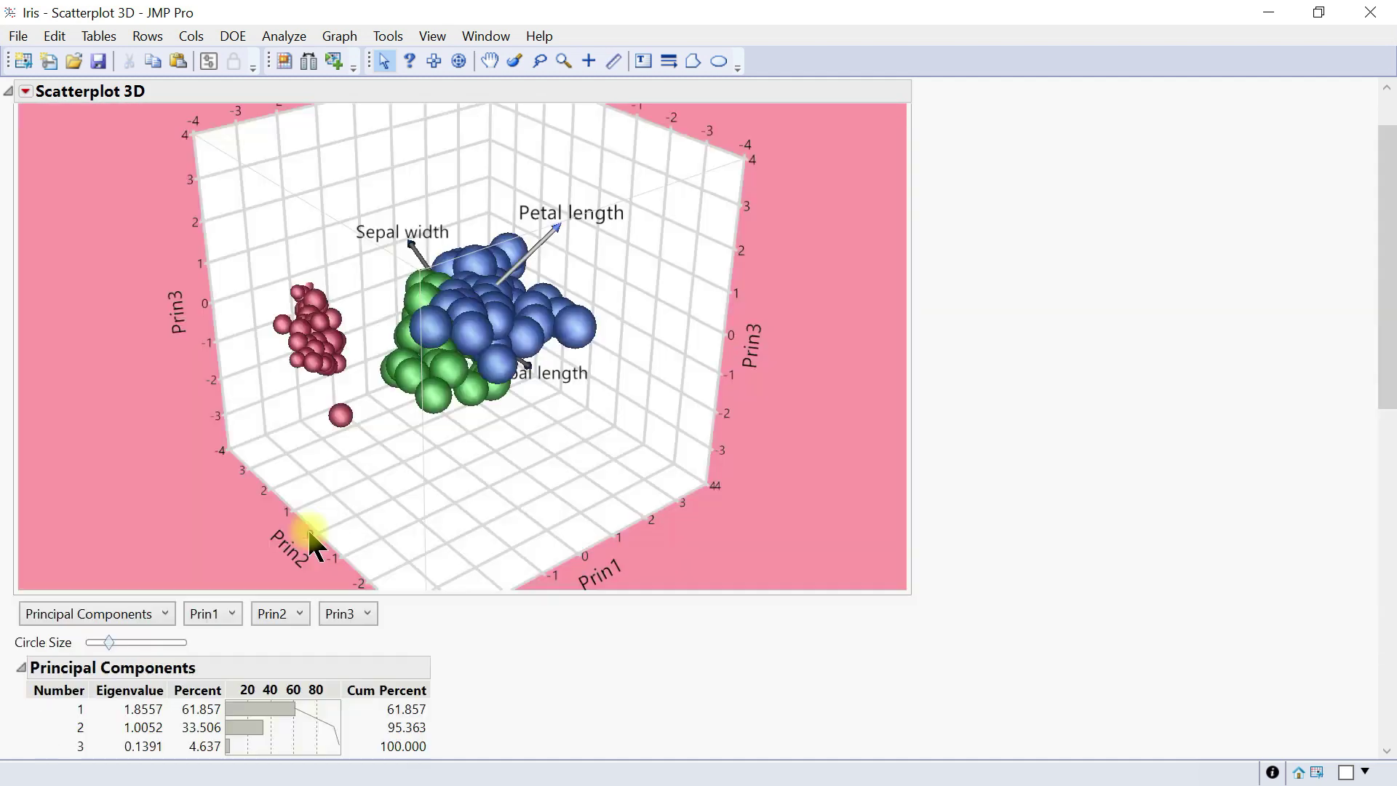
- Rotate the Prin1–Prin3 plot to compare species clusters and bring the Petal length ray into view
drag(415, 224, 508, 380)
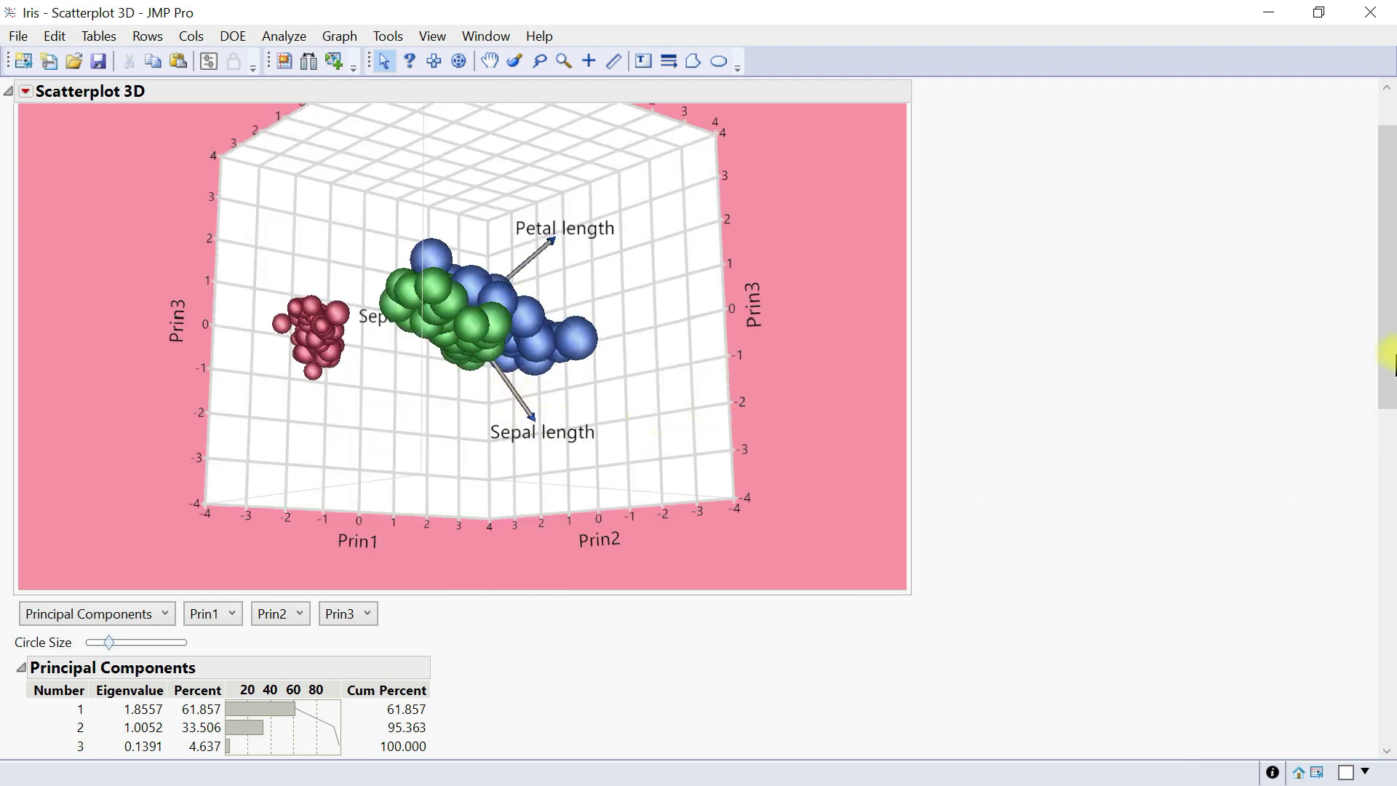
scroll(1389, 445, down, 5)
scroll(1380, 662, down, 6)
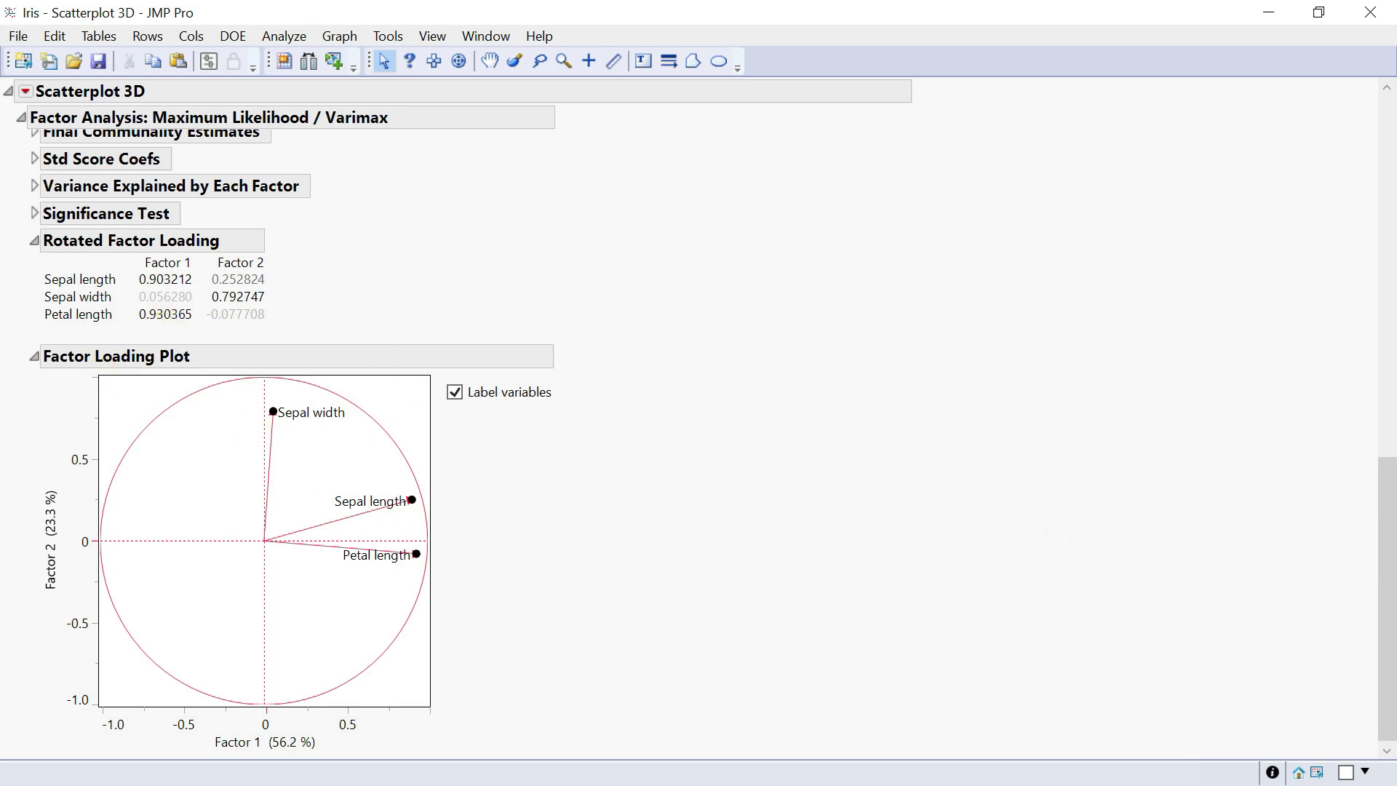
drag(1382, 571, 1374, 100)
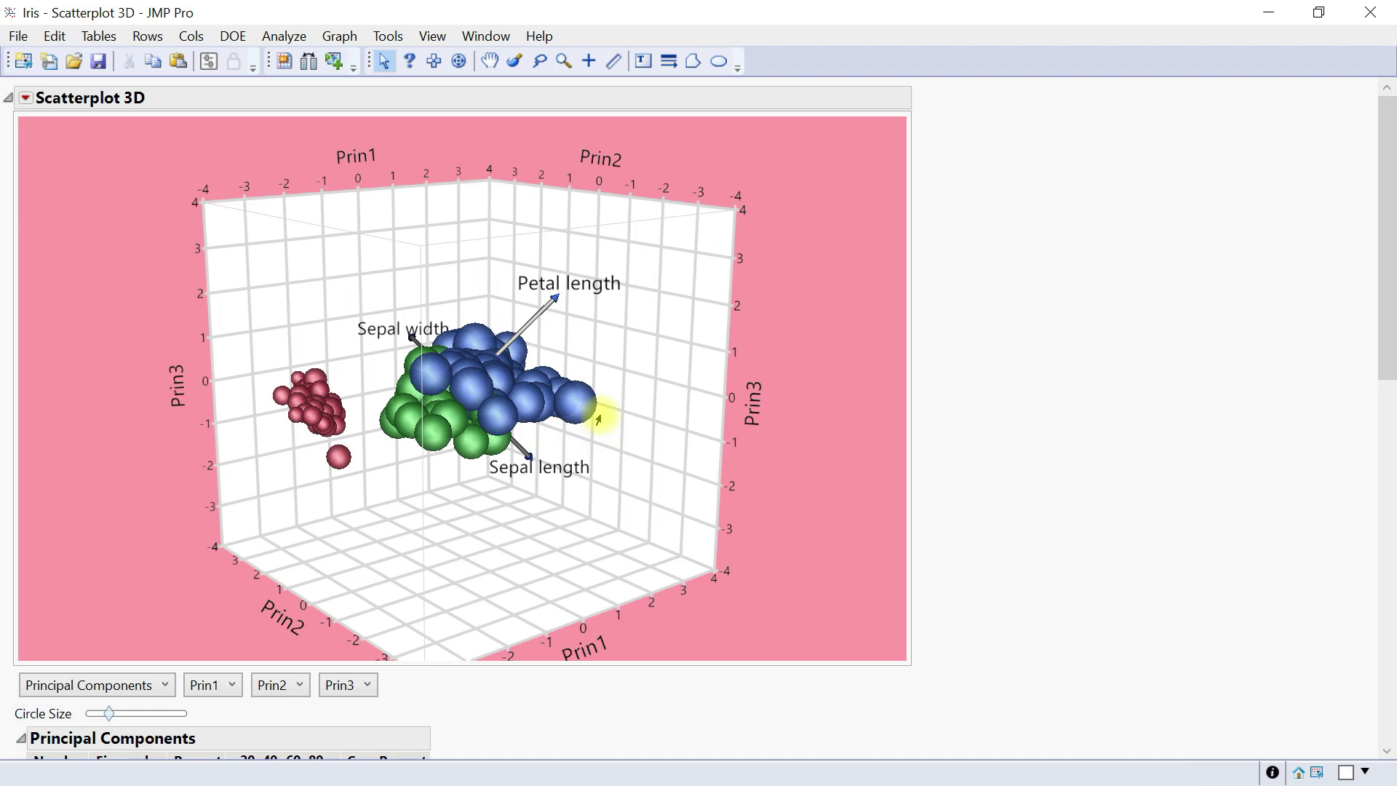
drag(400, 436, 427, 379)
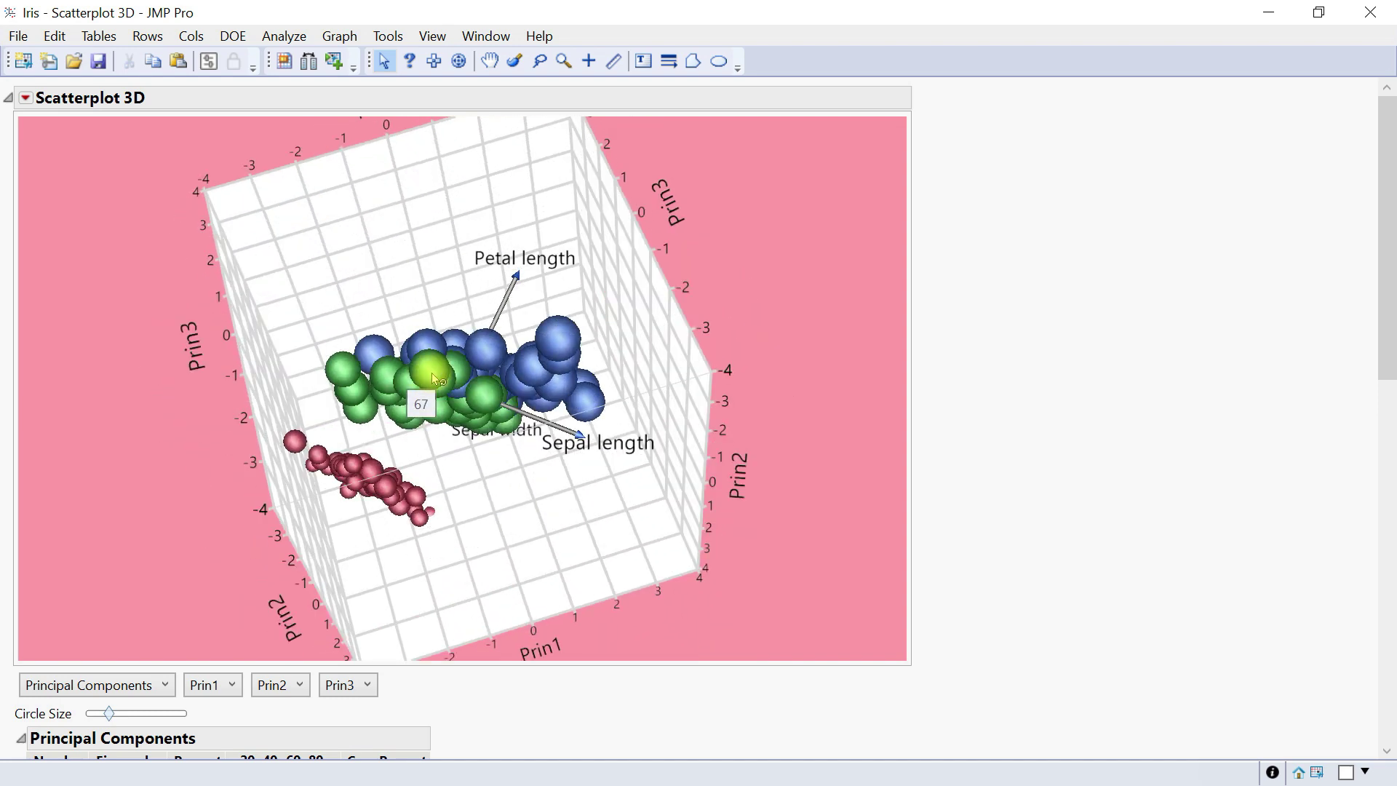
click(425, 393)
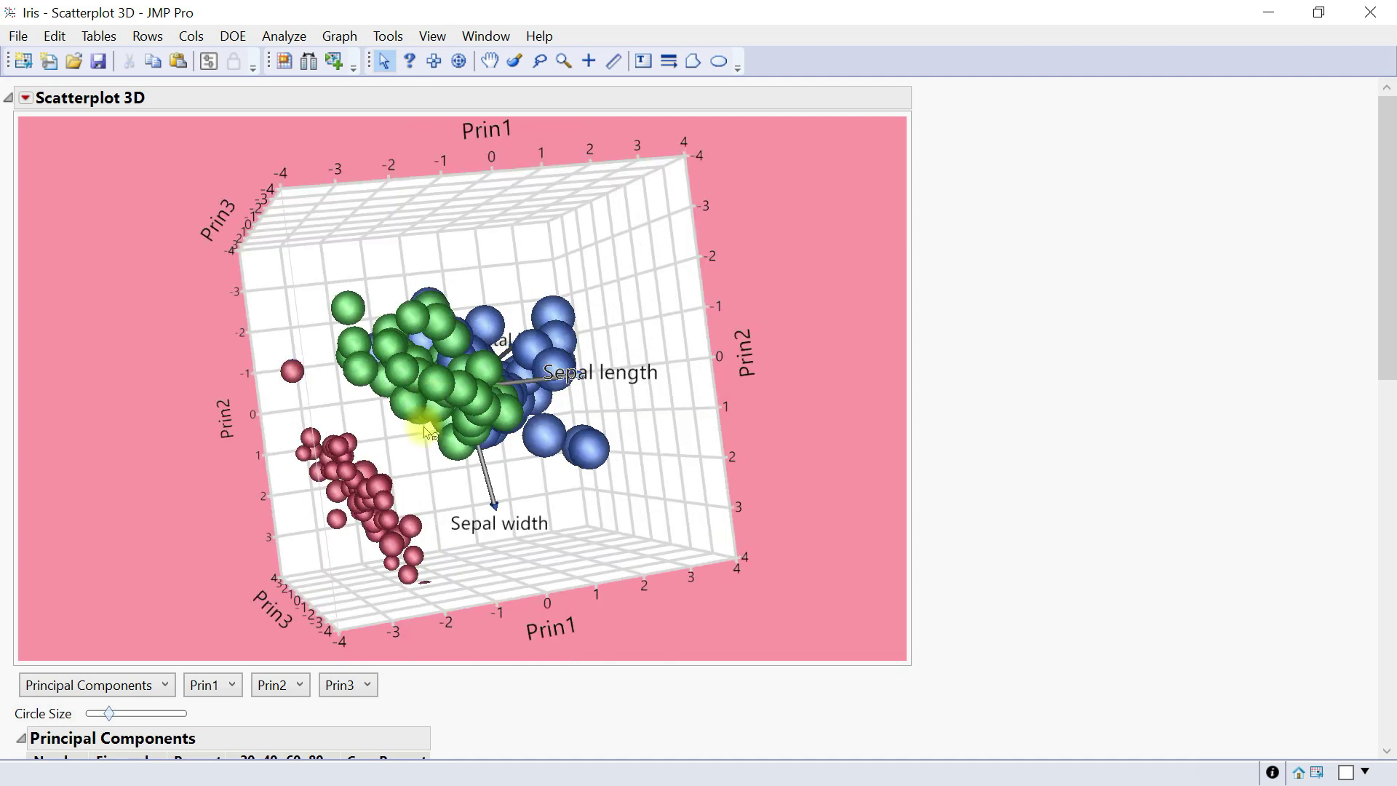
drag(466, 474, 524, 493)
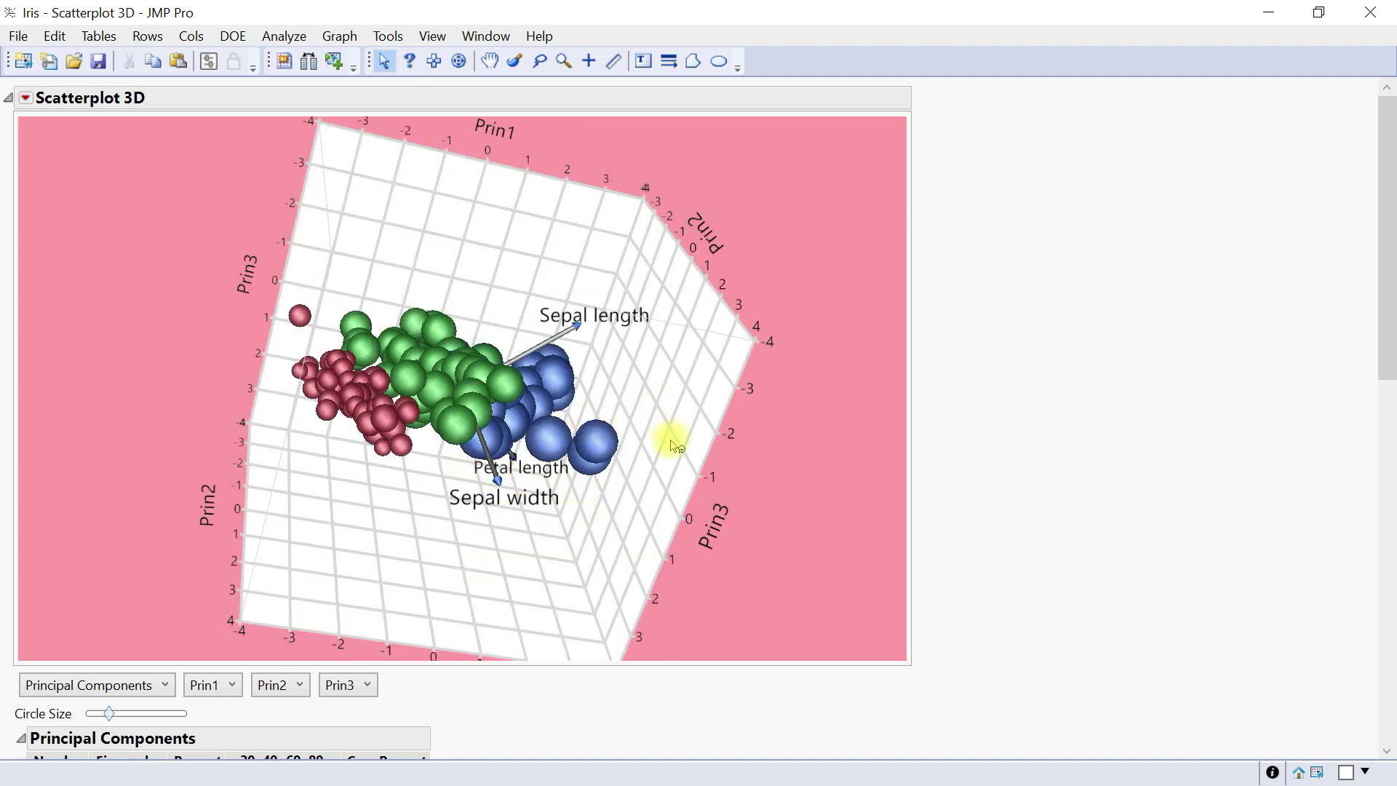
drag(517, 439, 530, 441)
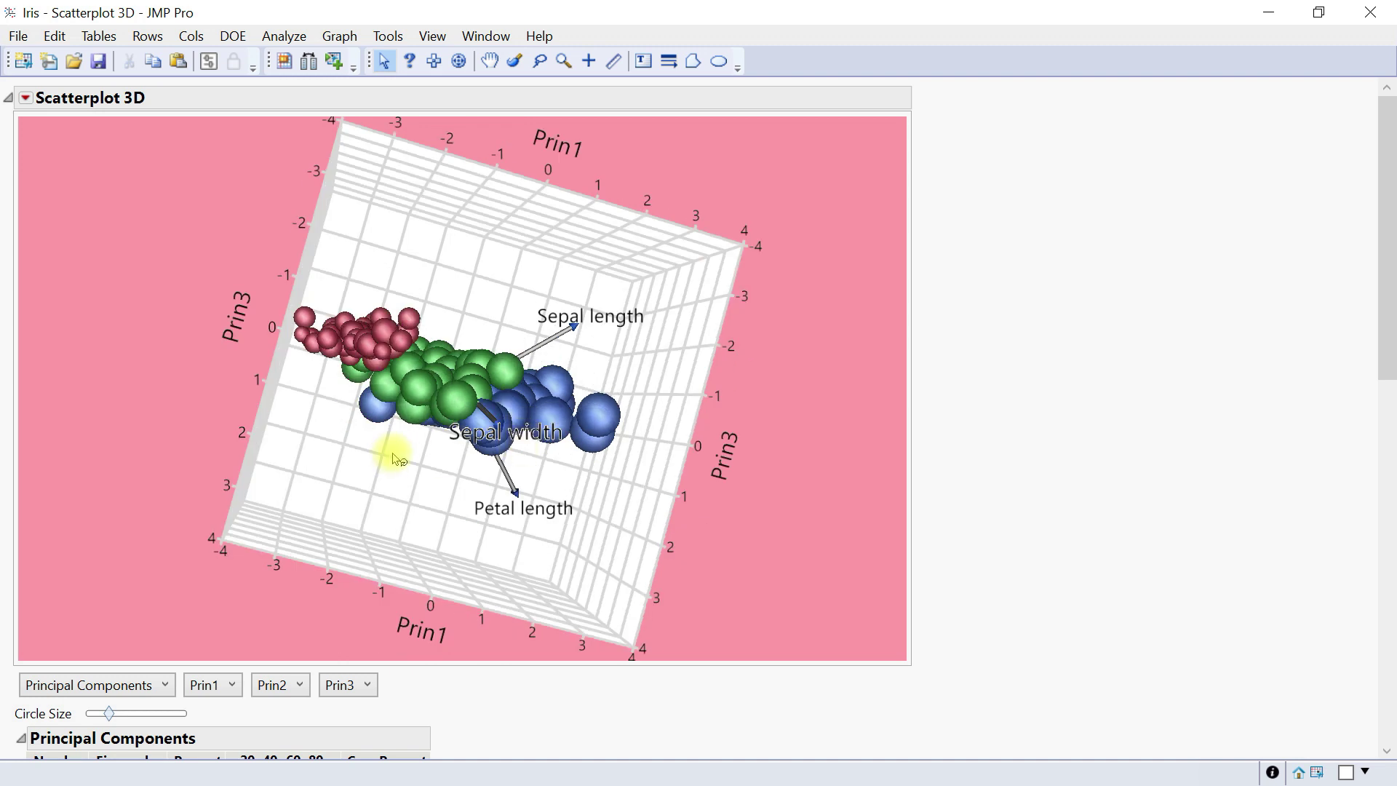
click(25, 98)
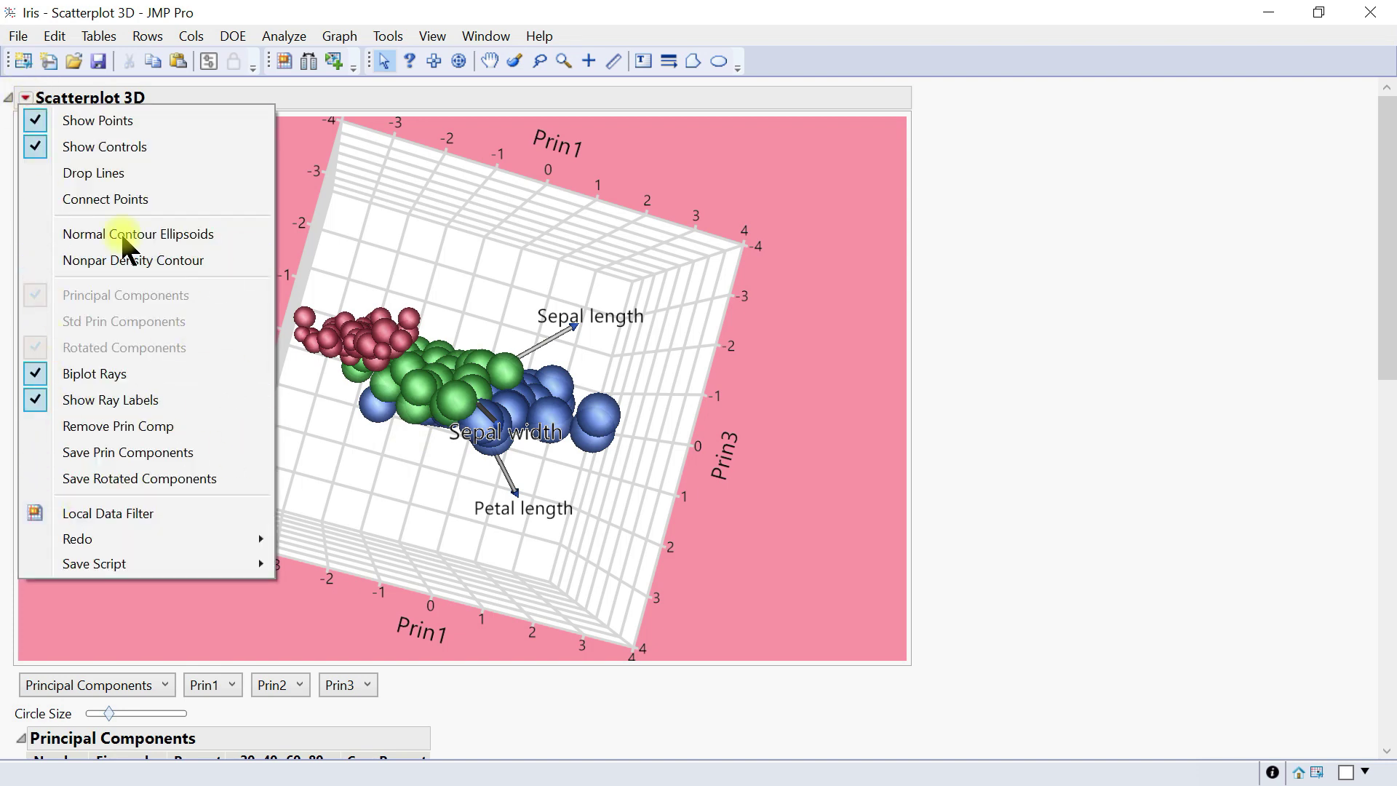